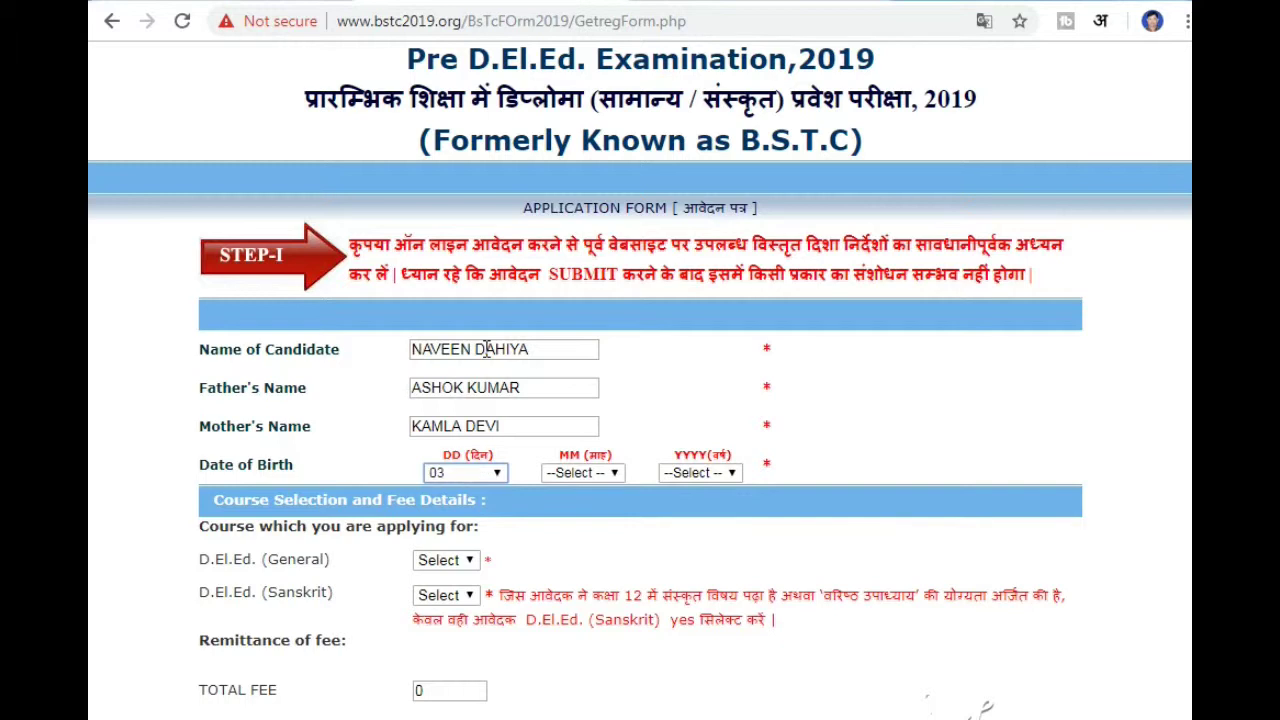
{"action": "key", "text": "Tab"}
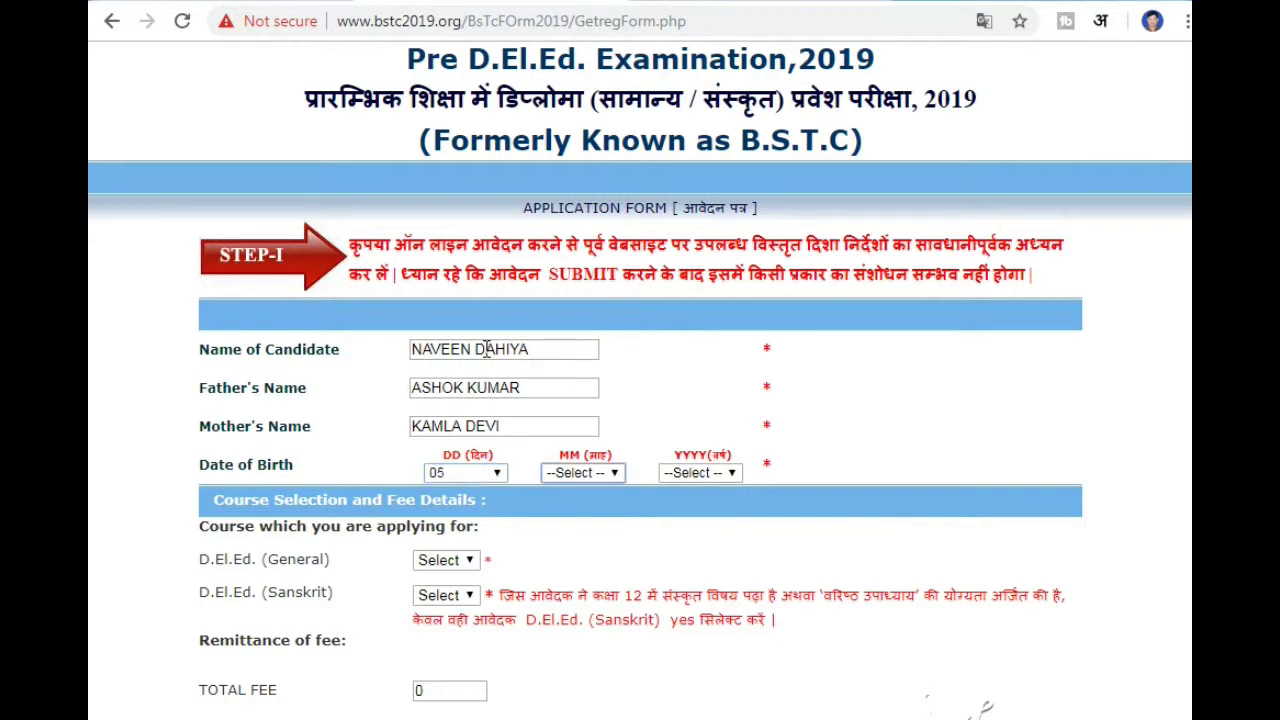
{"action": "key", "text": "alt+Down"}
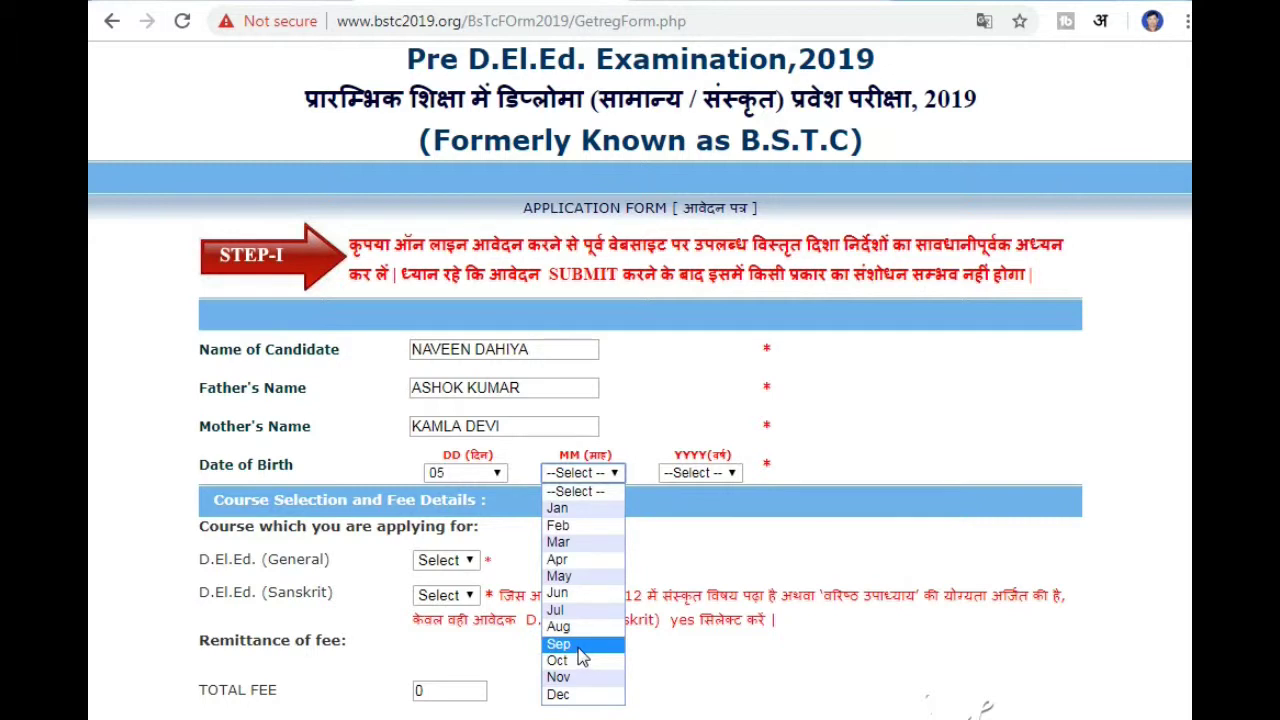
{"action": "left_click", "coordinate": [580, 648]}
{"action": "left_click", "coordinate": [717, 479]}
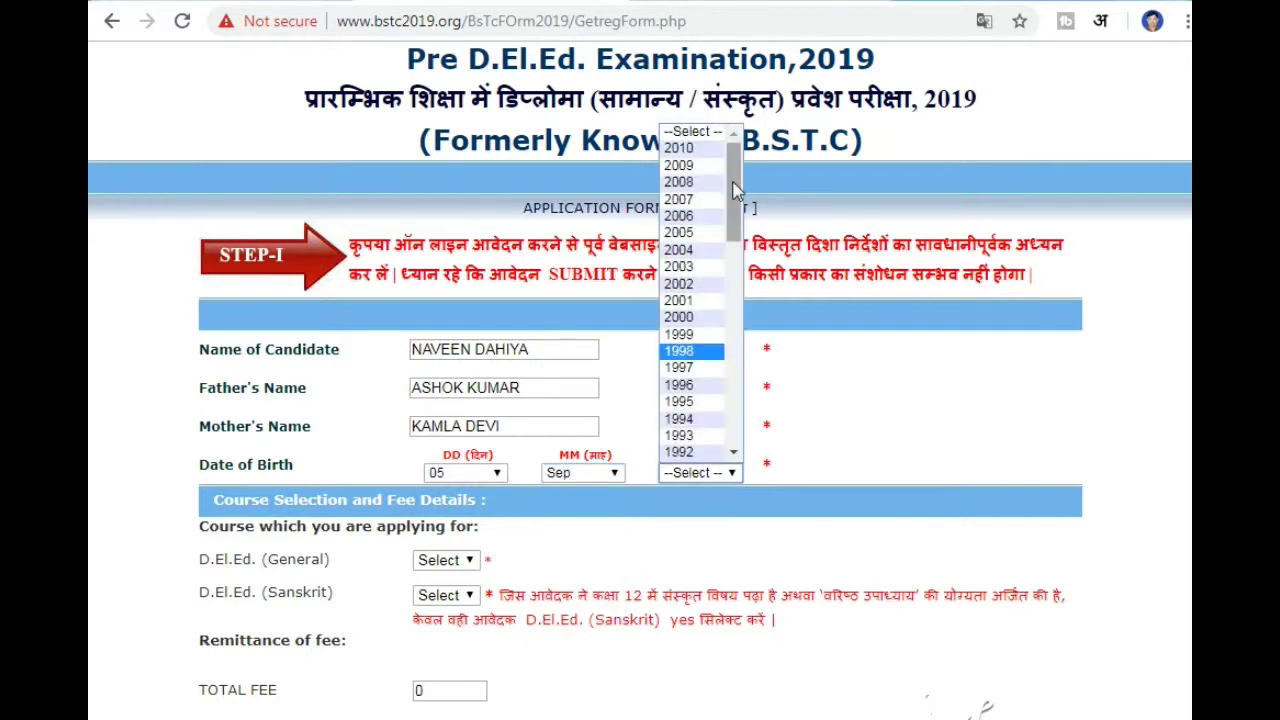
{"action": "left_click_drag", "start_coordinate": [735, 190], "coordinate": [736, 200]}
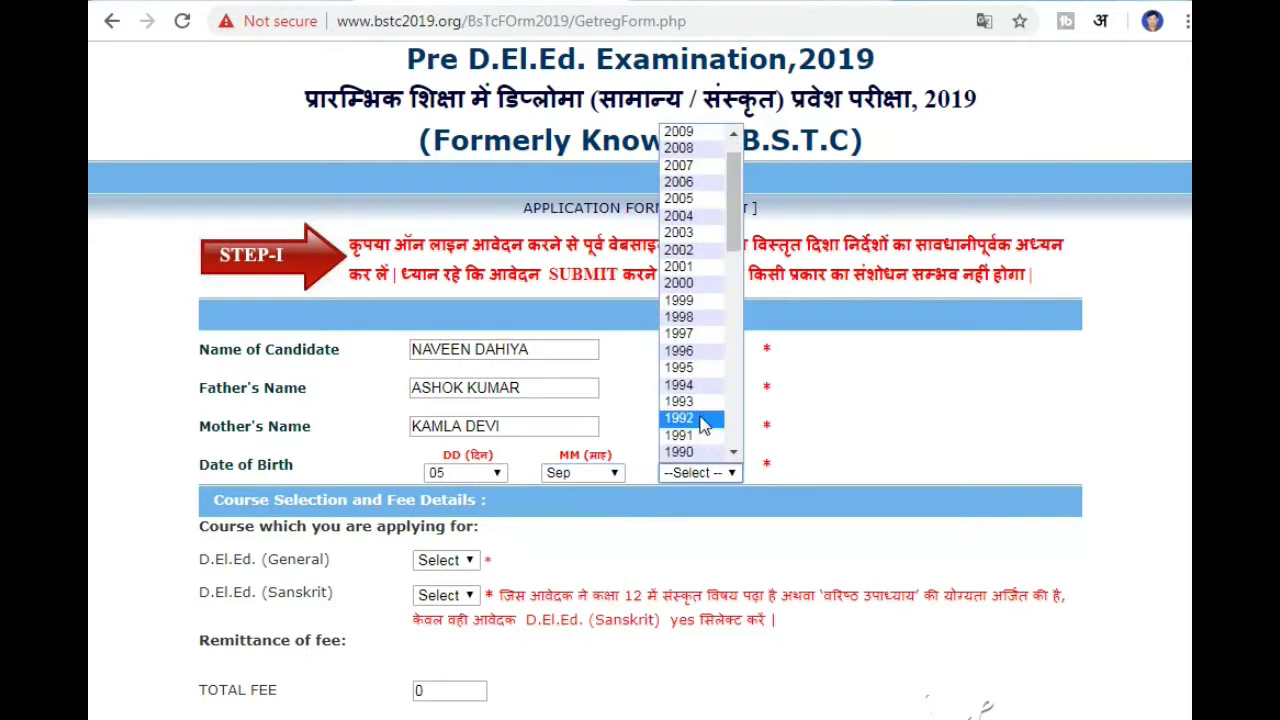
{"action": "left_click", "coordinate": [692, 402]}
- Apply for D.El.Ed. General YES and Sanskrit NO, keeping the total fee at 400
{"action": "left_click", "coordinate": [455, 561]}
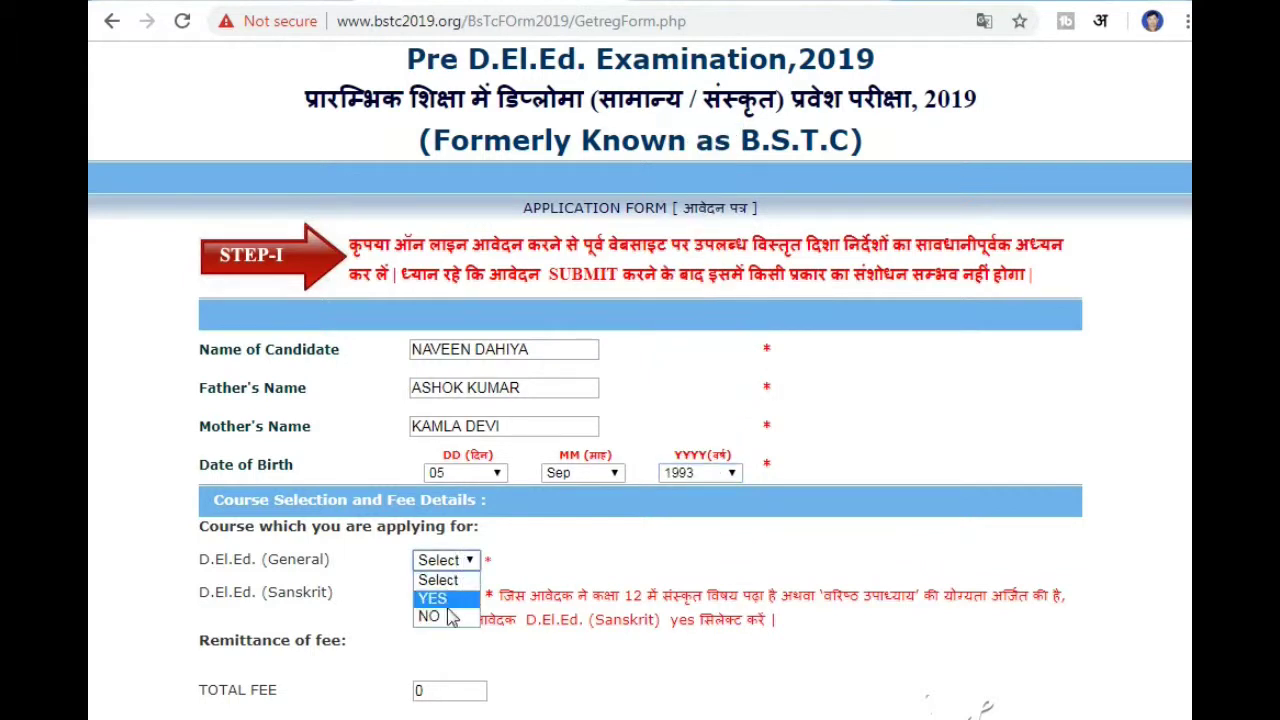
{"action": "left_click", "coordinate": [447, 599]}
{"action": "left_click", "coordinate": [450, 596]}
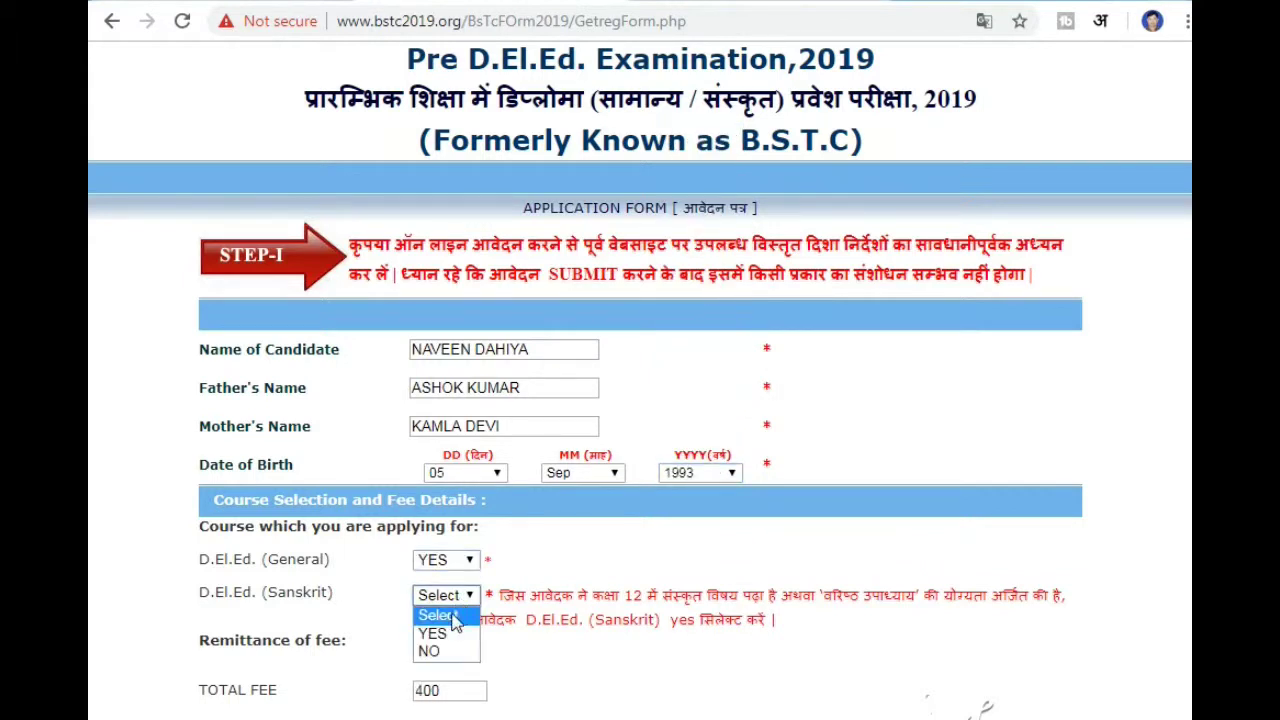
{"action": "left_click", "coordinate": [525, 547]}
{"action": "double_click", "coordinate": [447, 690]}
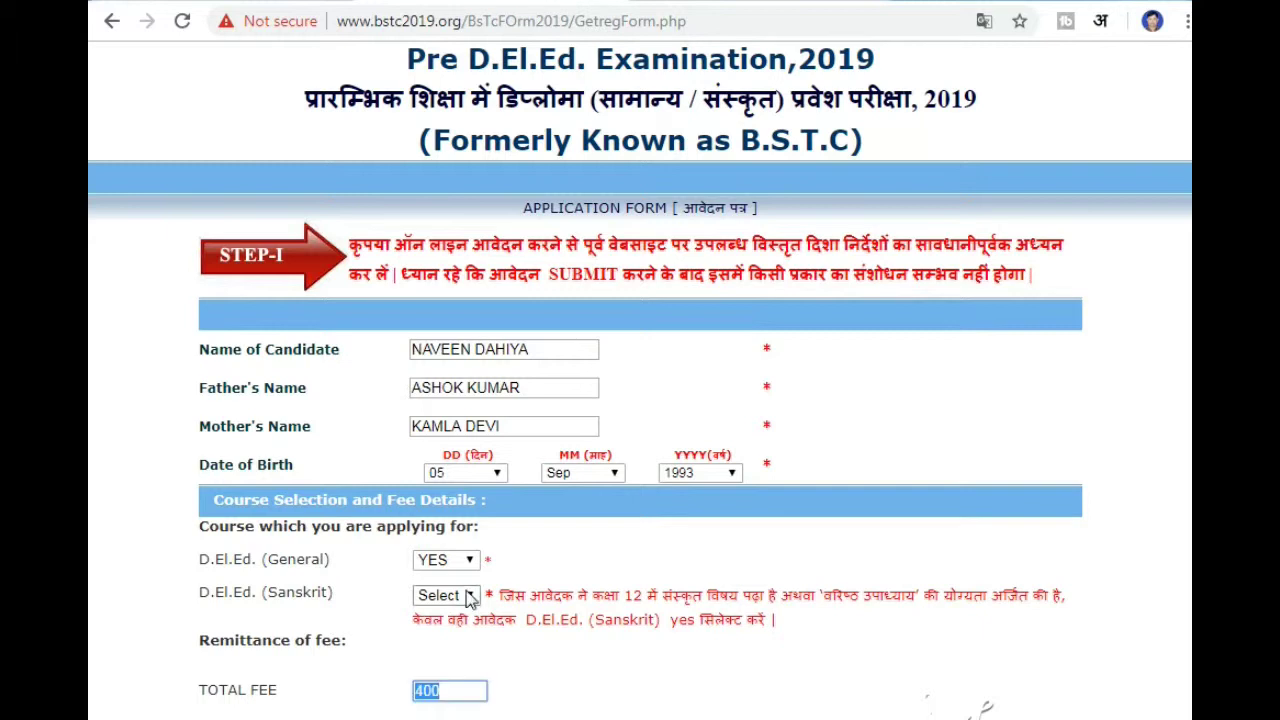
{"action": "left_click", "coordinate": [470, 597]}
{"action": "left_click", "coordinate": [440, 631]}
{"action": "double_click", "coordinate": [446, 690]}
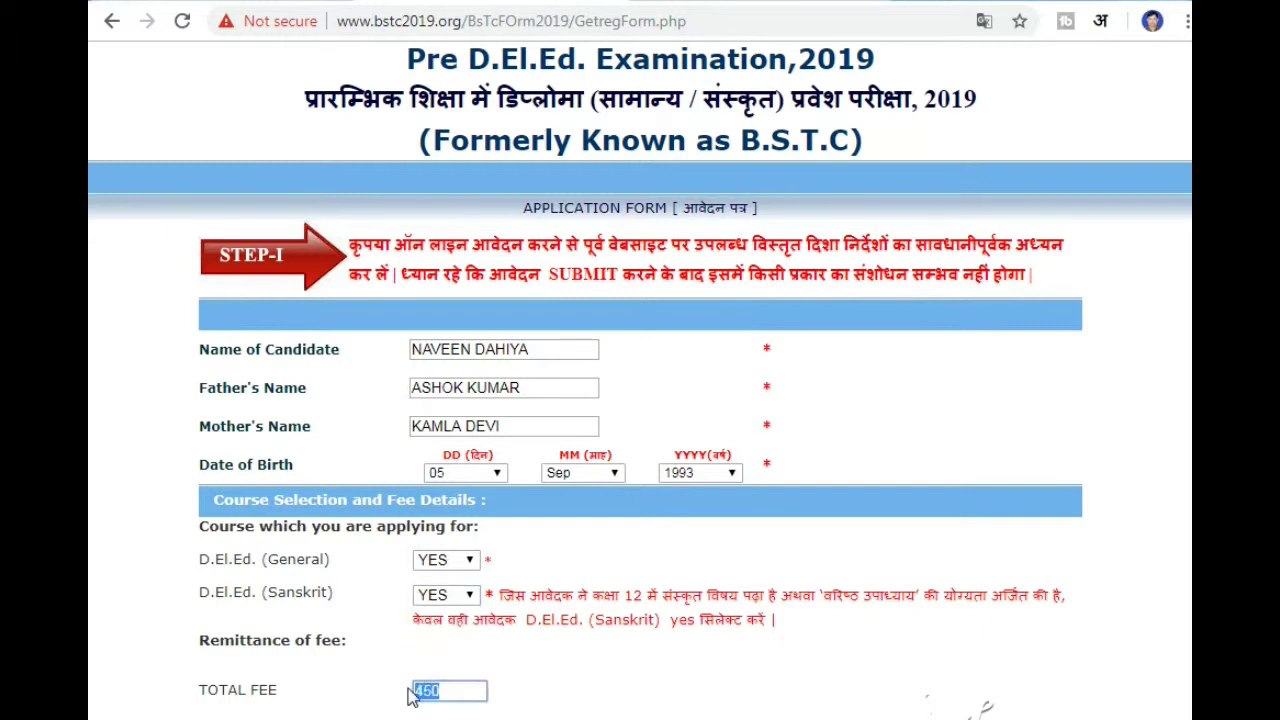
{"action": "left_click", "coordinate": [440, 596]}
{"action": "left_click", "coordinate": [432, 650]}
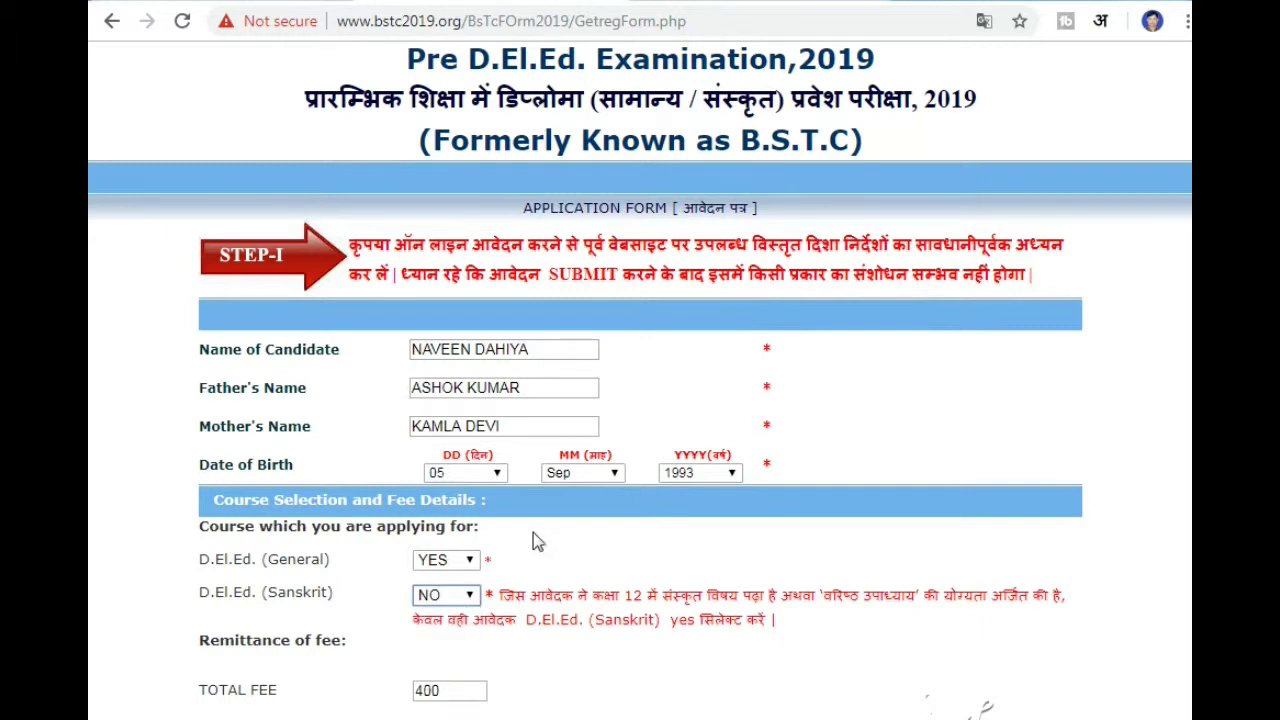
- Choose E-Mitra/CSC Back To Back as the payment mode and submit Step I
{"action": "scroll", "coordinate": [534, 532], "scroll_direction": "down", "scroll_amount": 1}
{"action": "left_click_drag", "start_coordinate": [491, 591], "coordinate": [403, 591]}
{"action": "left_click", "coordinate": [518, 623]}
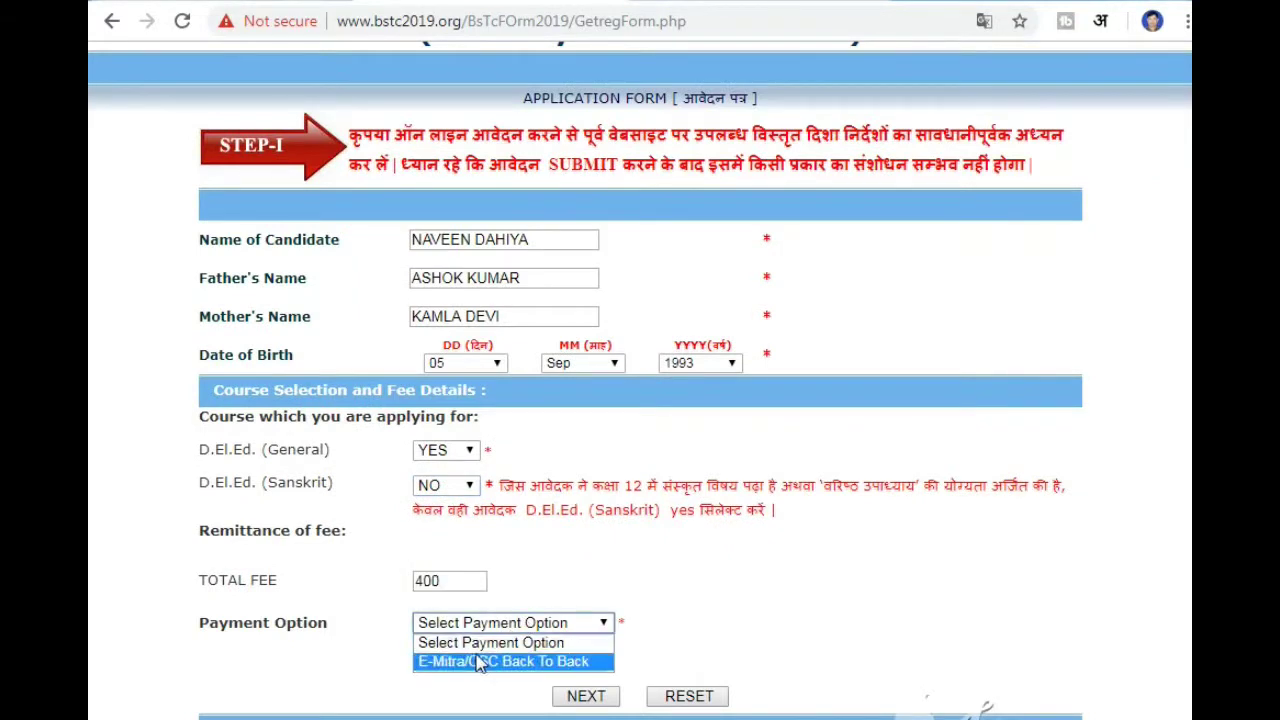
{"action": "left_click", "coordinate": [553, 666]}
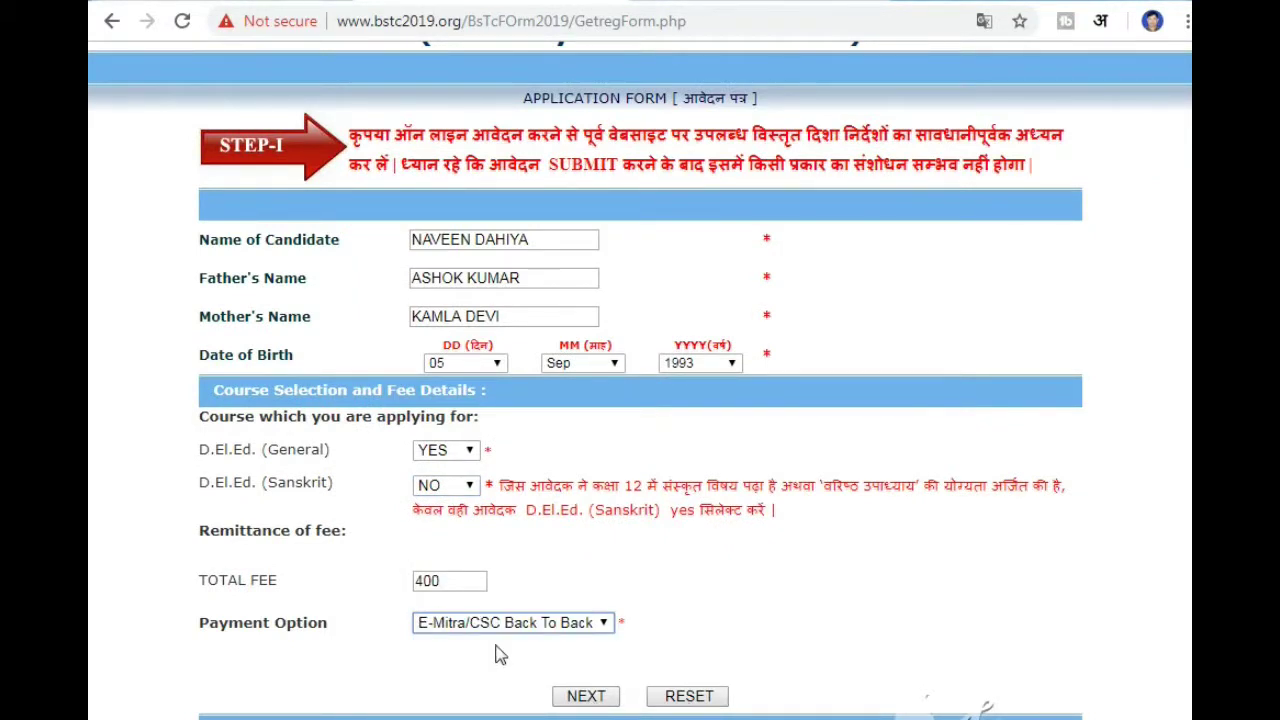
{"action": "left_click", "coordinate": [588, 697]}
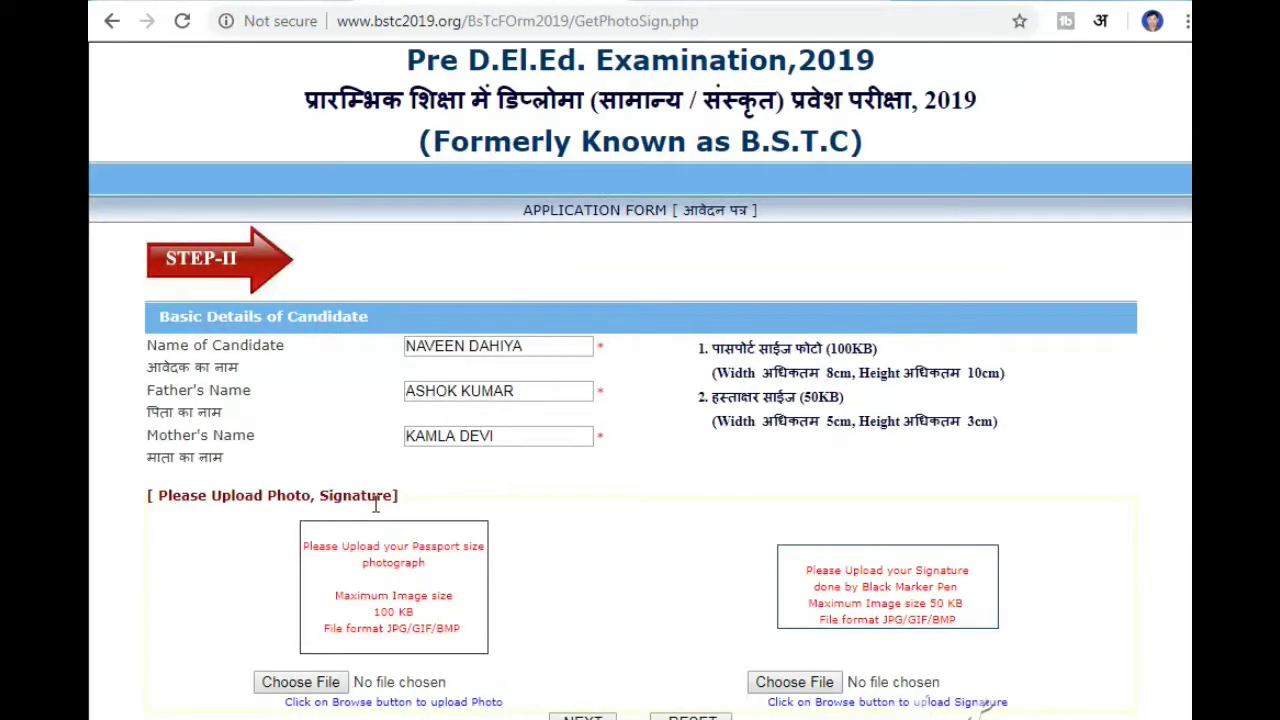
- Upload nav-.jpg from the Desktop as the passport photo
{"action": "left_click", "coordinate": [290, 678]}
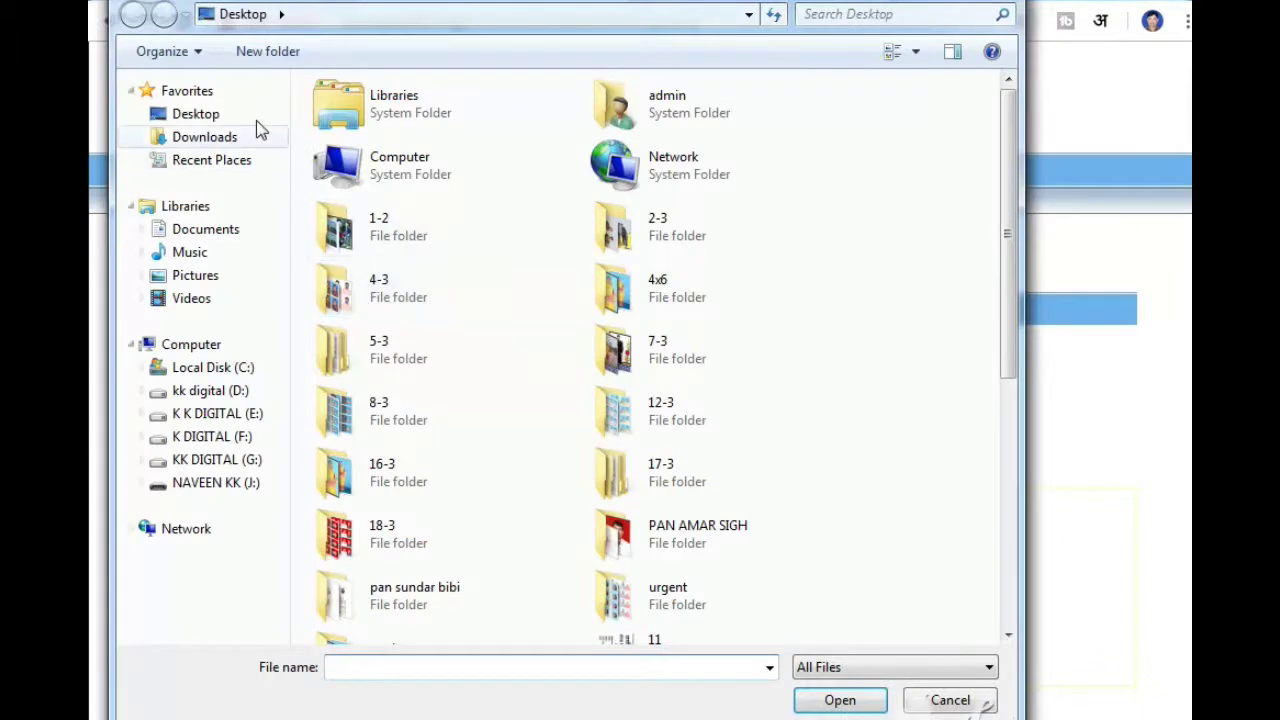
{"action": "left_click", "coordinate": [192, 114]}
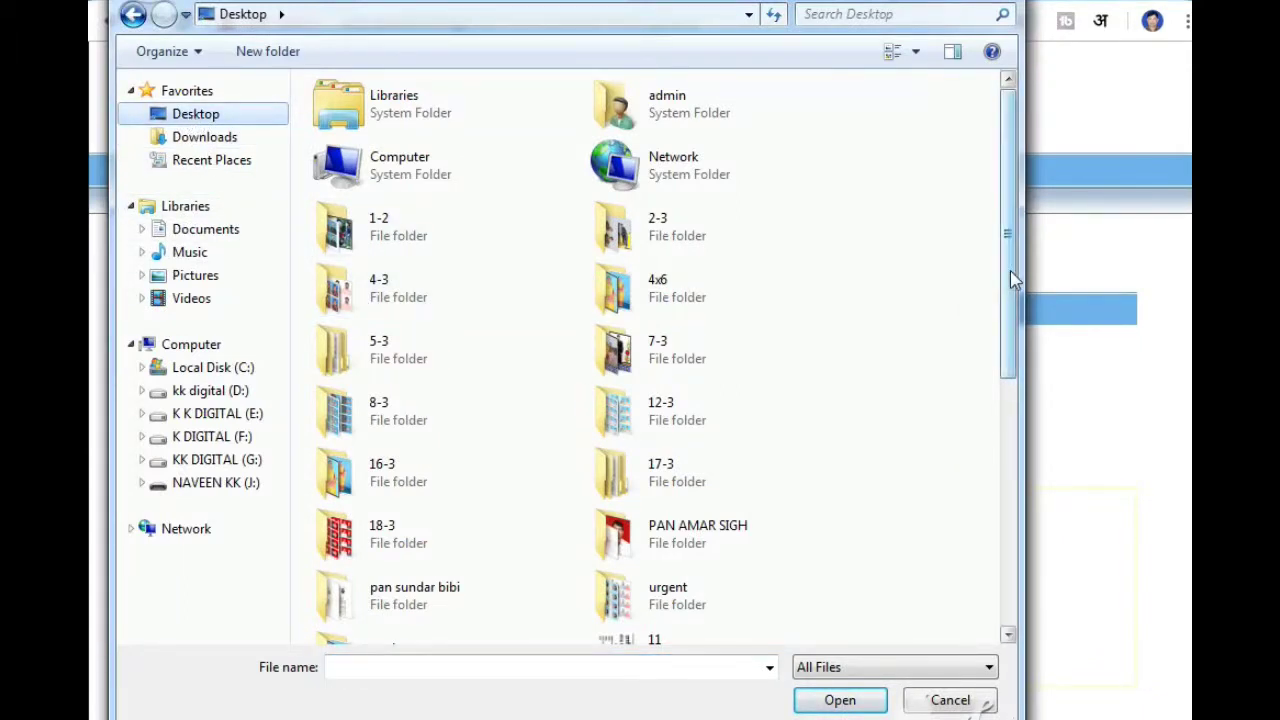
{"action": "left_click_drag", "start_coordinate": [1010, 270], "coordinate": [1014, 523]}
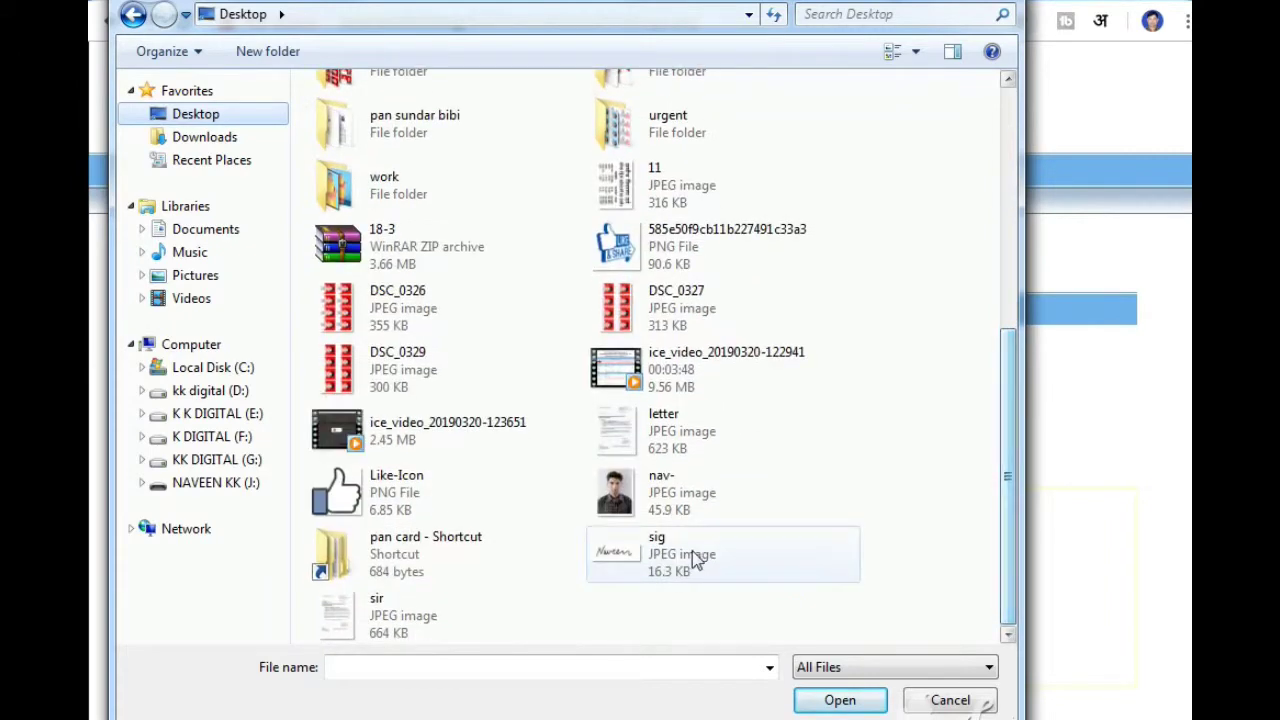
{"action": "left_click", "coordinate": [690, 495]}
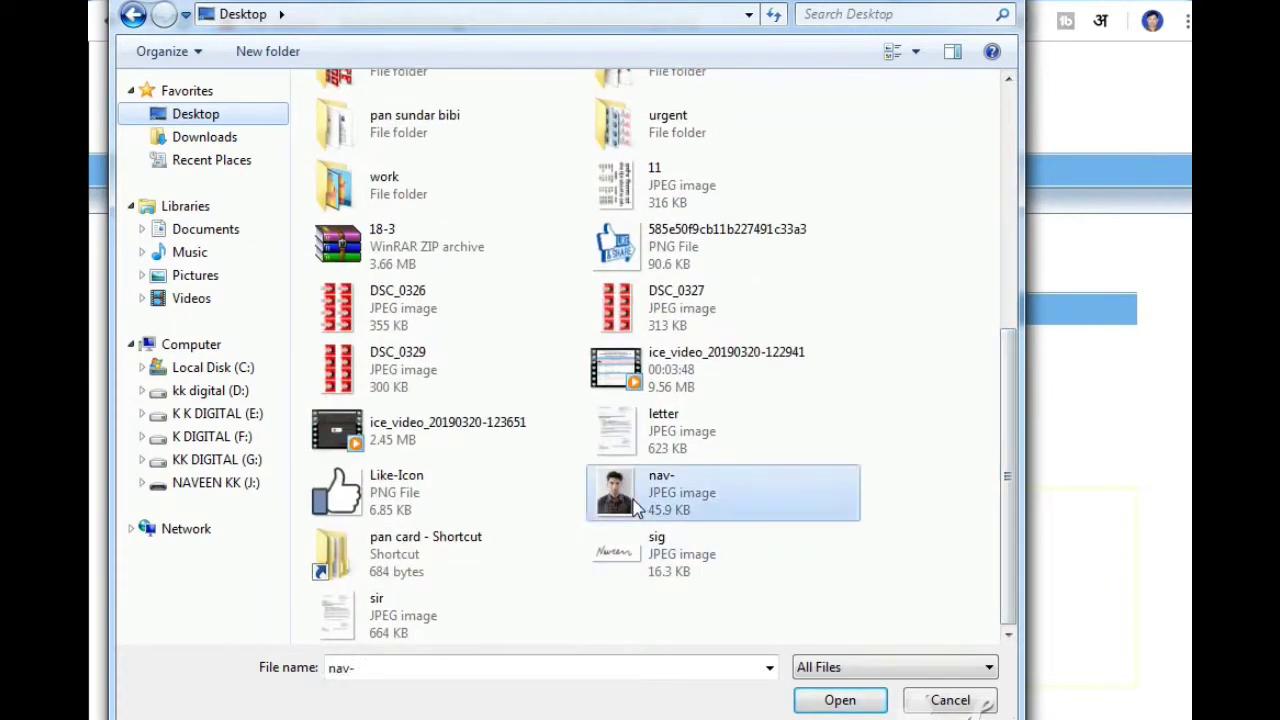
{"action": "left_click", "coordinate": [835, 701]}
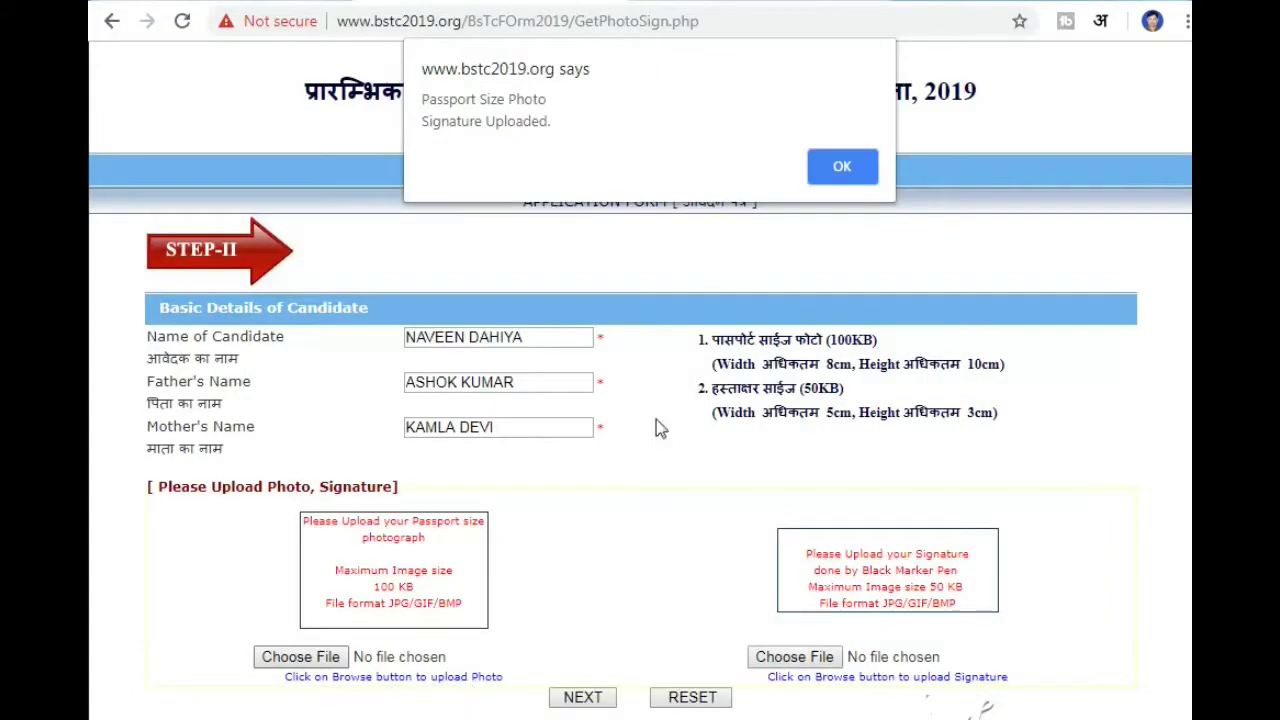
{"action": "left_click", "coordinate": [842, 166]}
- Upload sig.jpg as the signature and submit both images
{"action": "left_click", "coordinate": [794, 656]}
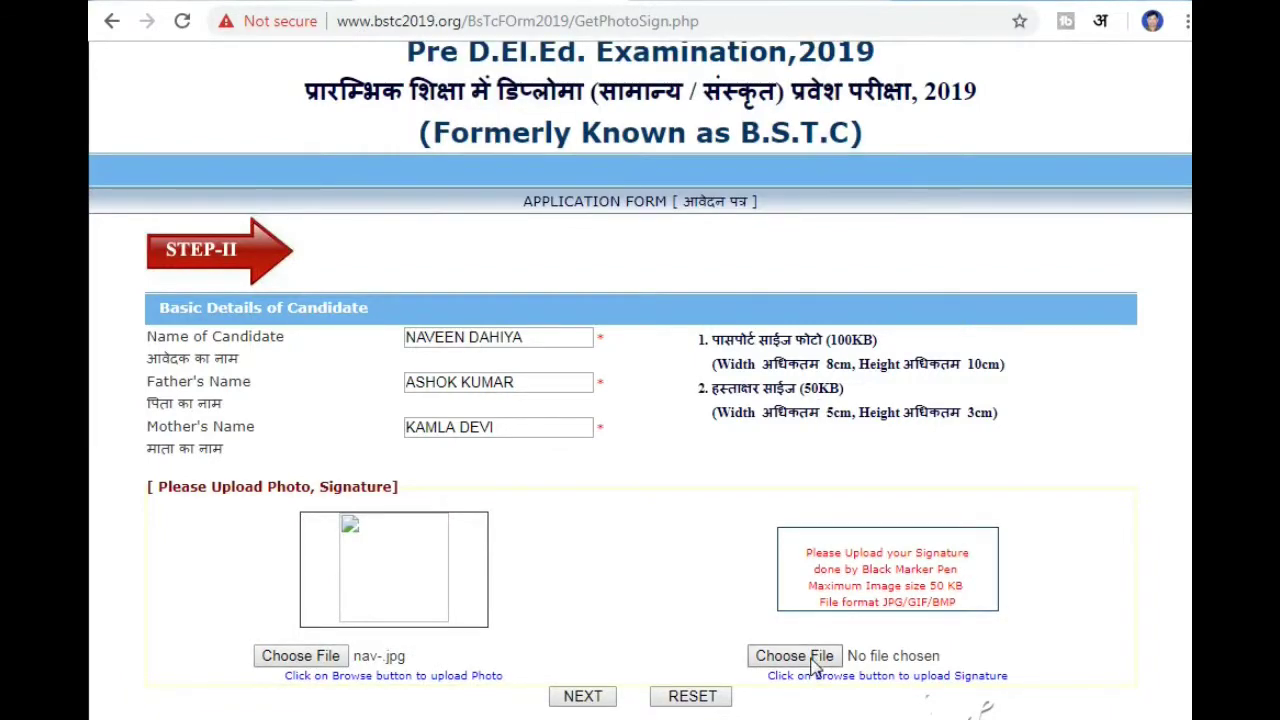
{"action": "left_click_drag", "start_coordinate": [1013, 270], "coordinate": [980, 577]}
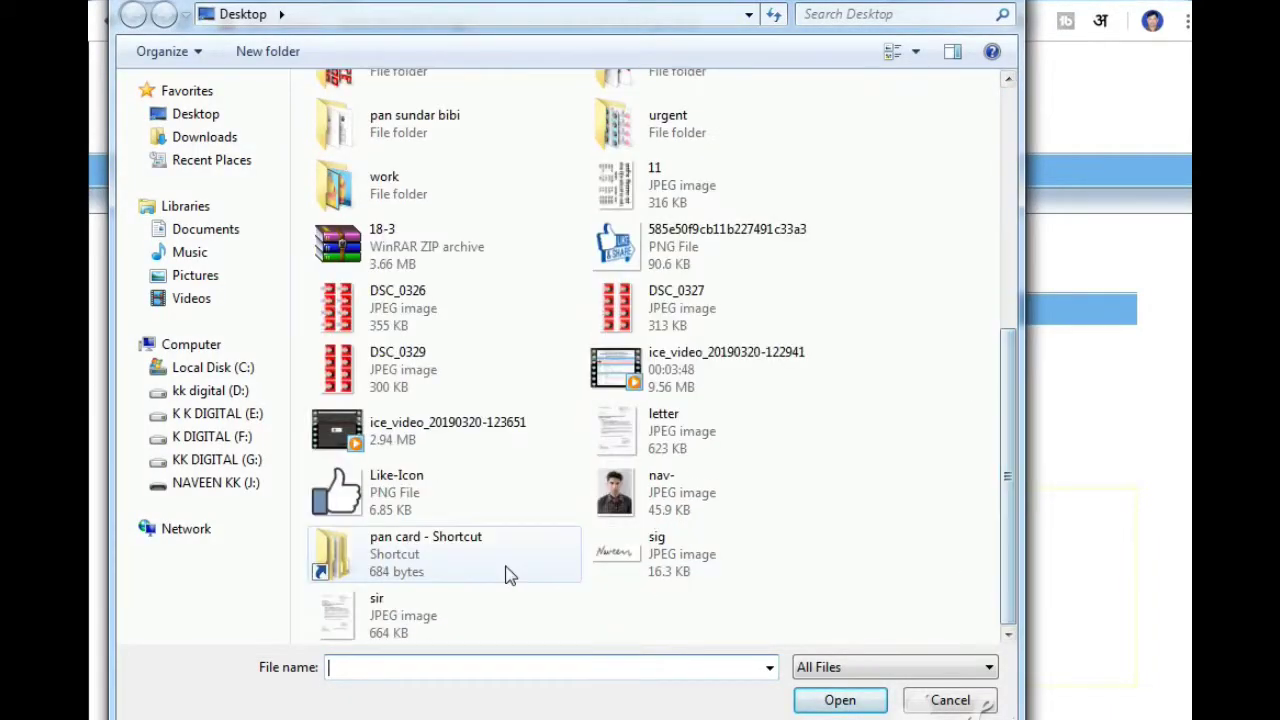
{"action": "left_click", "coordinate": [660, 567]}
{"action": "left_click", "coordinate": [845, 705]}
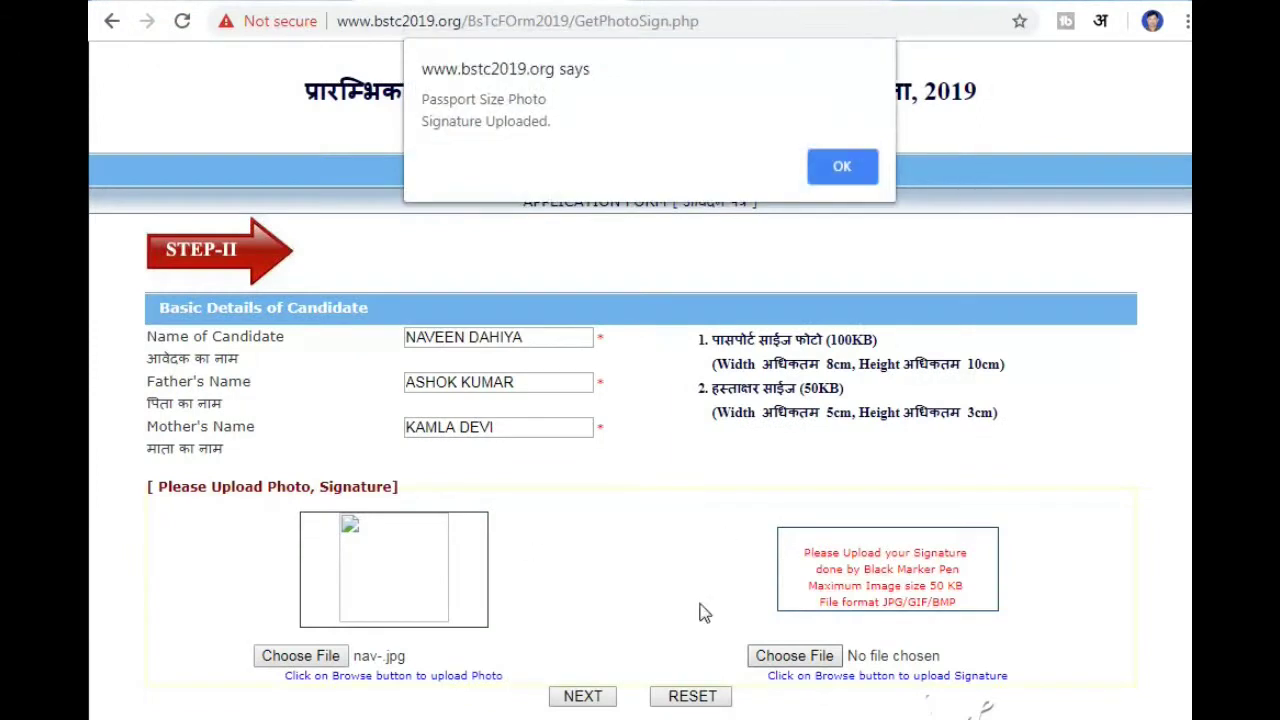
{"action": "left_click", "coordinate": [861, 166]}
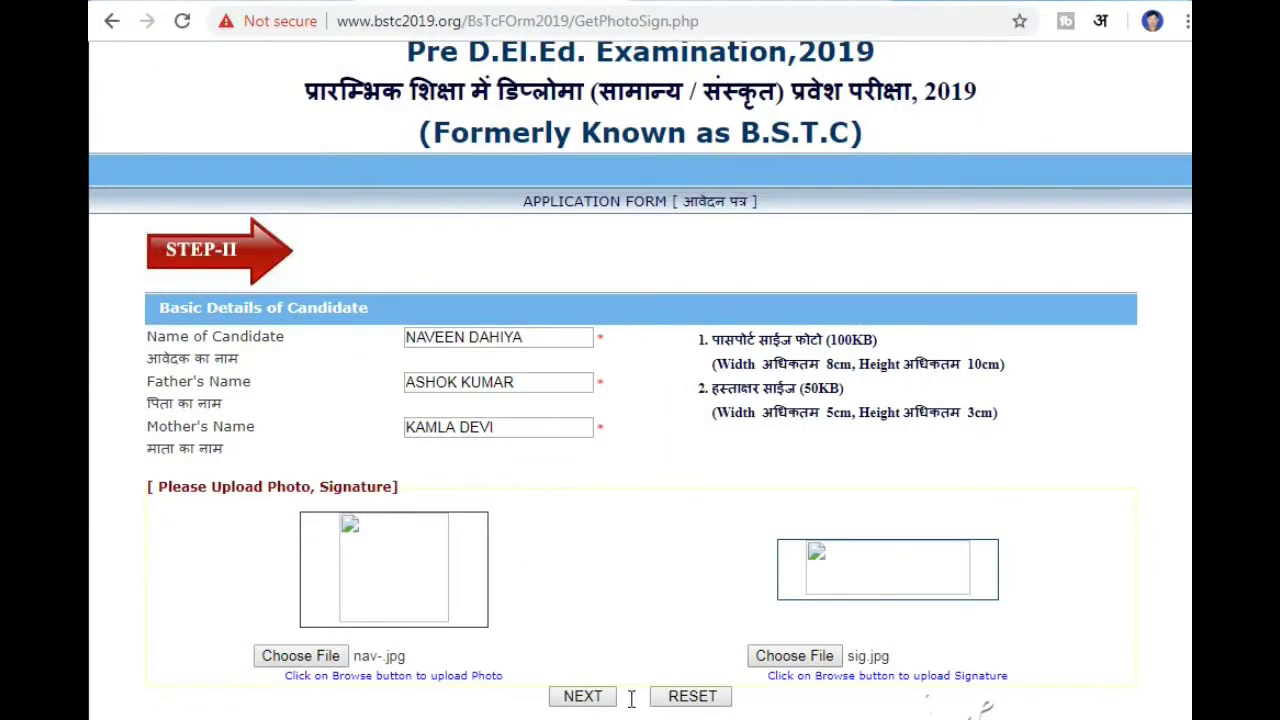
{"action": "left_click", "coordinate": [584, 699]}
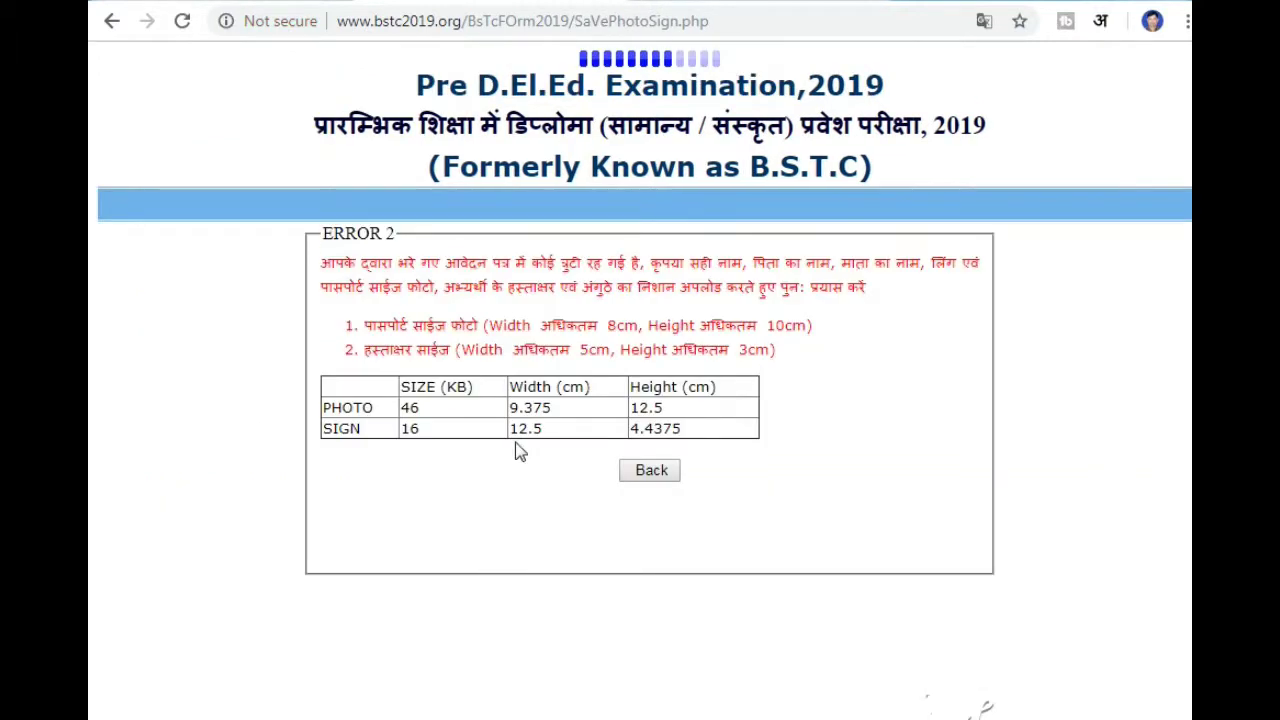
- Note the photo's 46 KB size and dimensions, go back, and upload the resized nav.jpg photo
{"action": "left_click_drag", "start_coordinate": [437, 414], "coordinate": [398, 410]}
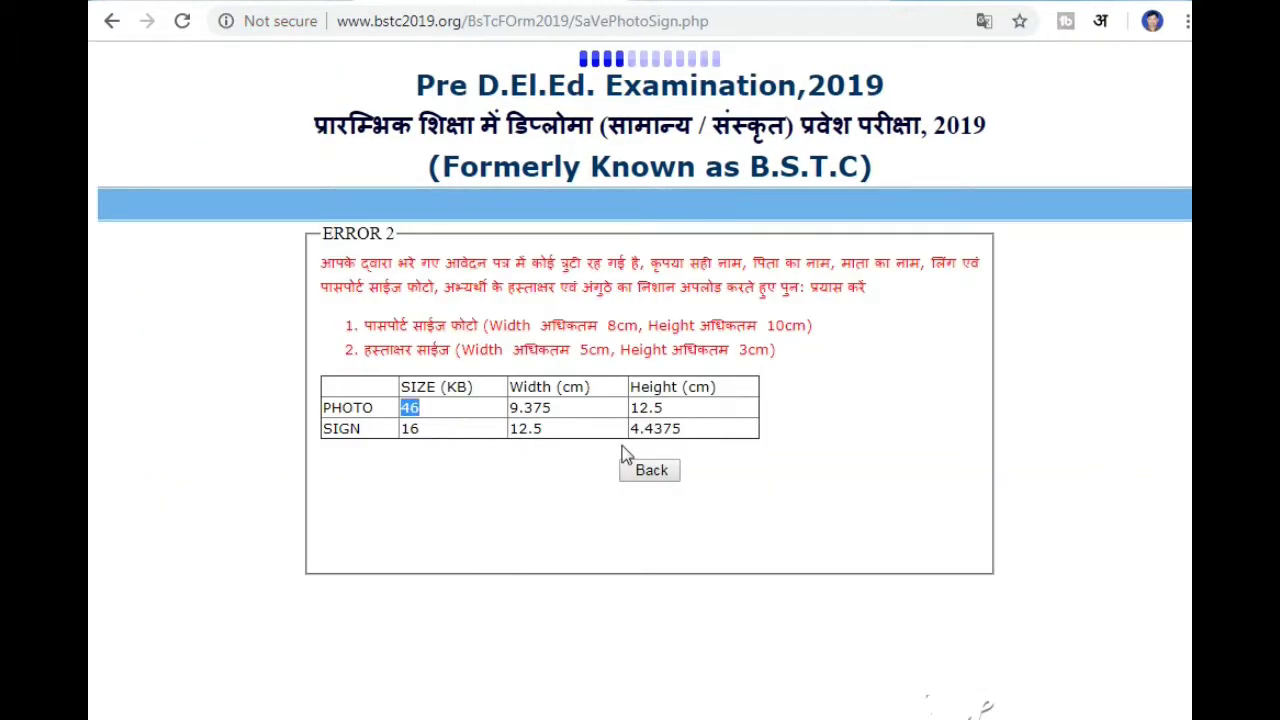
{"action": "left_click_drag", "start_coordinate": [648, 407], "coordinate": [531, 408]}
{"action": "left_click", "coordinate": [671, 481]}
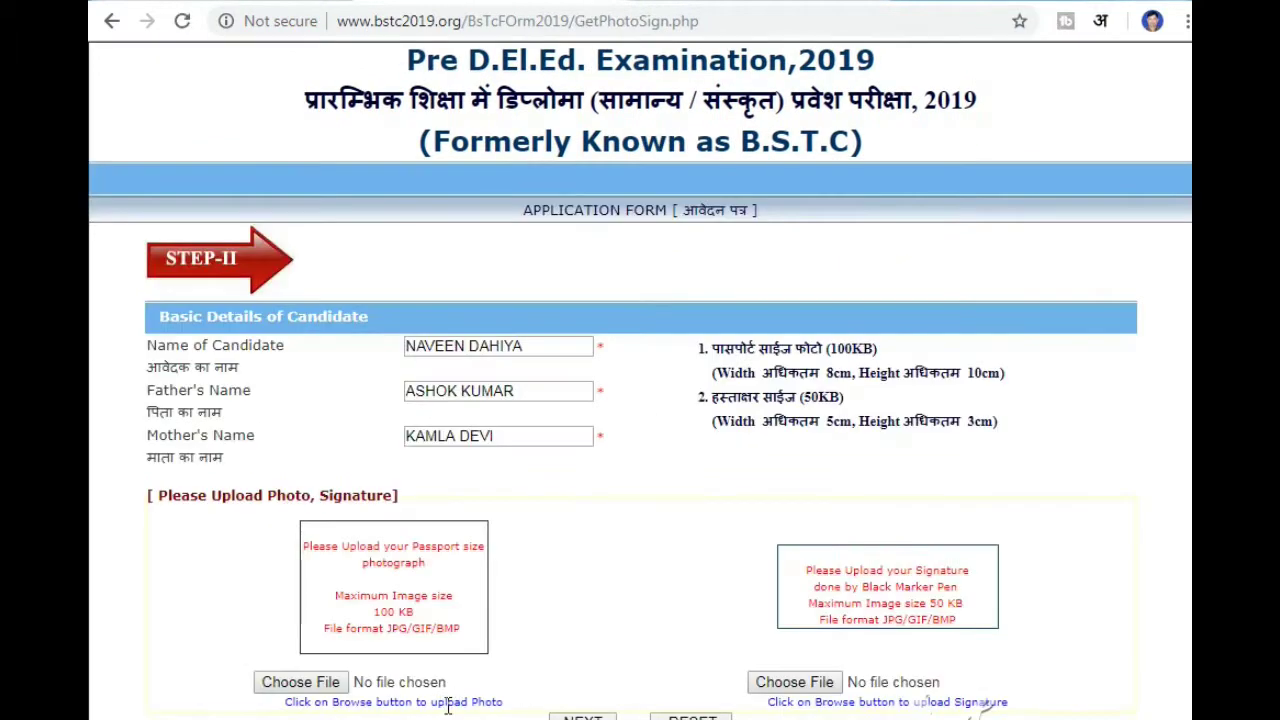
{"action": "left_click", "coordinate": [318, 686]}
{"action": "key", "text": "Return"}
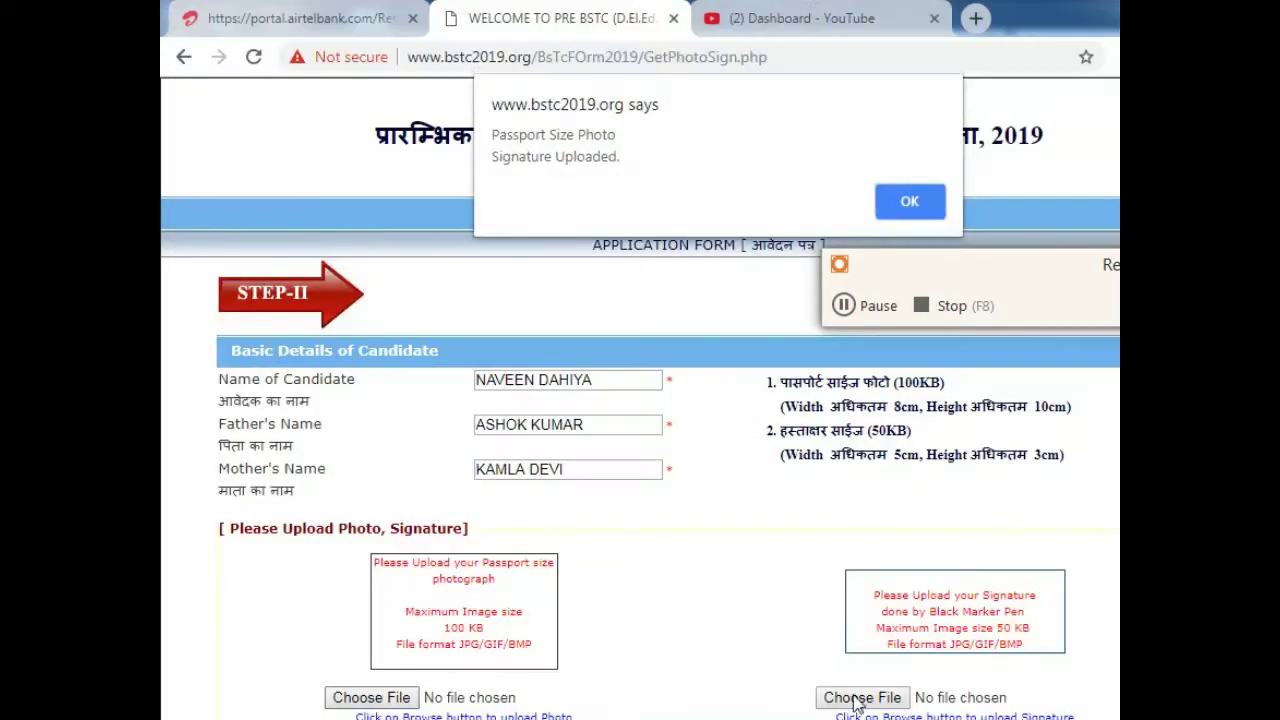
{"action": "left_click", "coordinate": [905, 200]}
- Upload the resized sig.jpg as the signature
{"action": "left_click", "coordinate": [862, 696]}
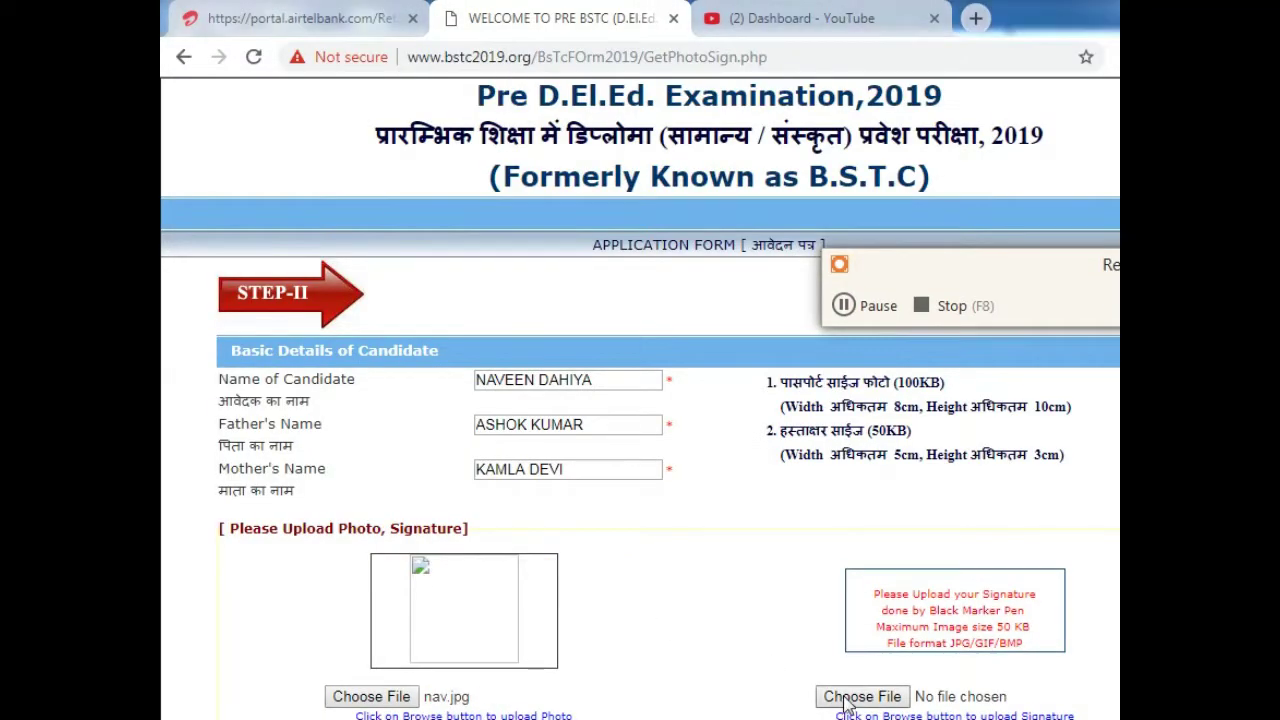
{"action": "scroll", "coordinate": [537, 648], "scroll_direction": "down", "scroll_amount": 5}
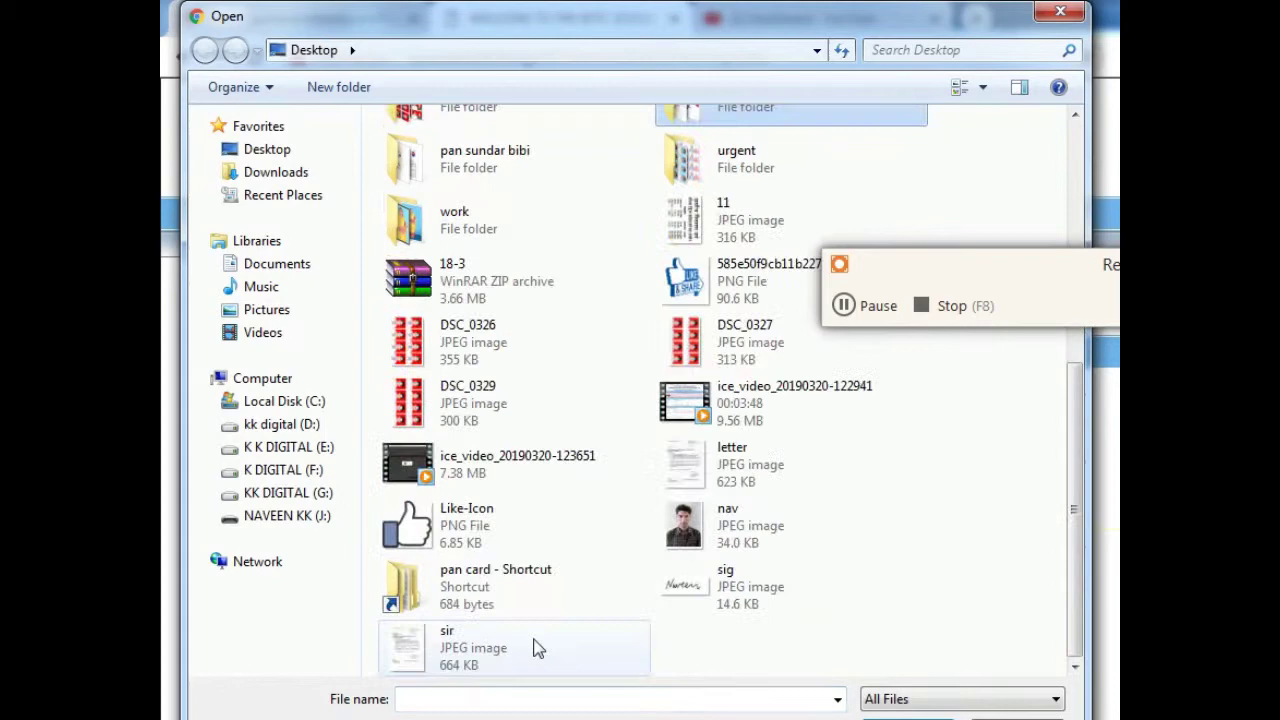
{"action": "left_click", "coordinate": [686, 595]}
{"action": "key", "text": "Return"}
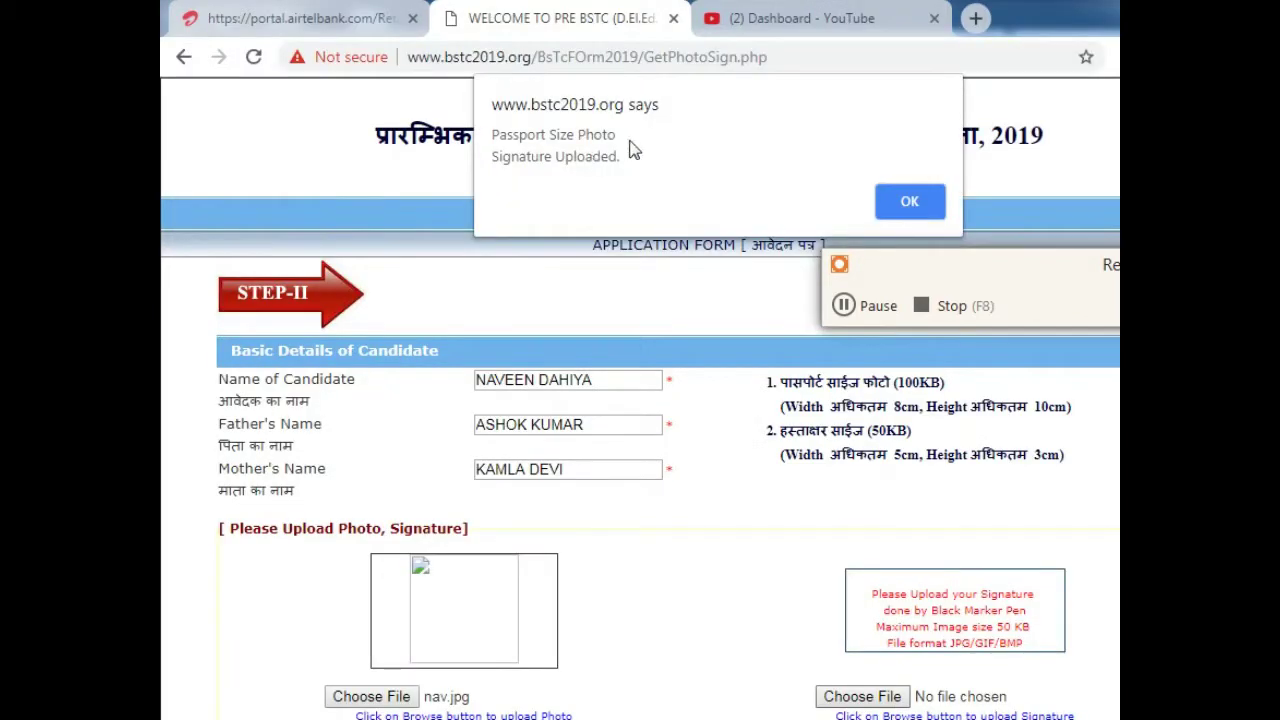
{"action": "left_click", "coordinate": [885, 196]}
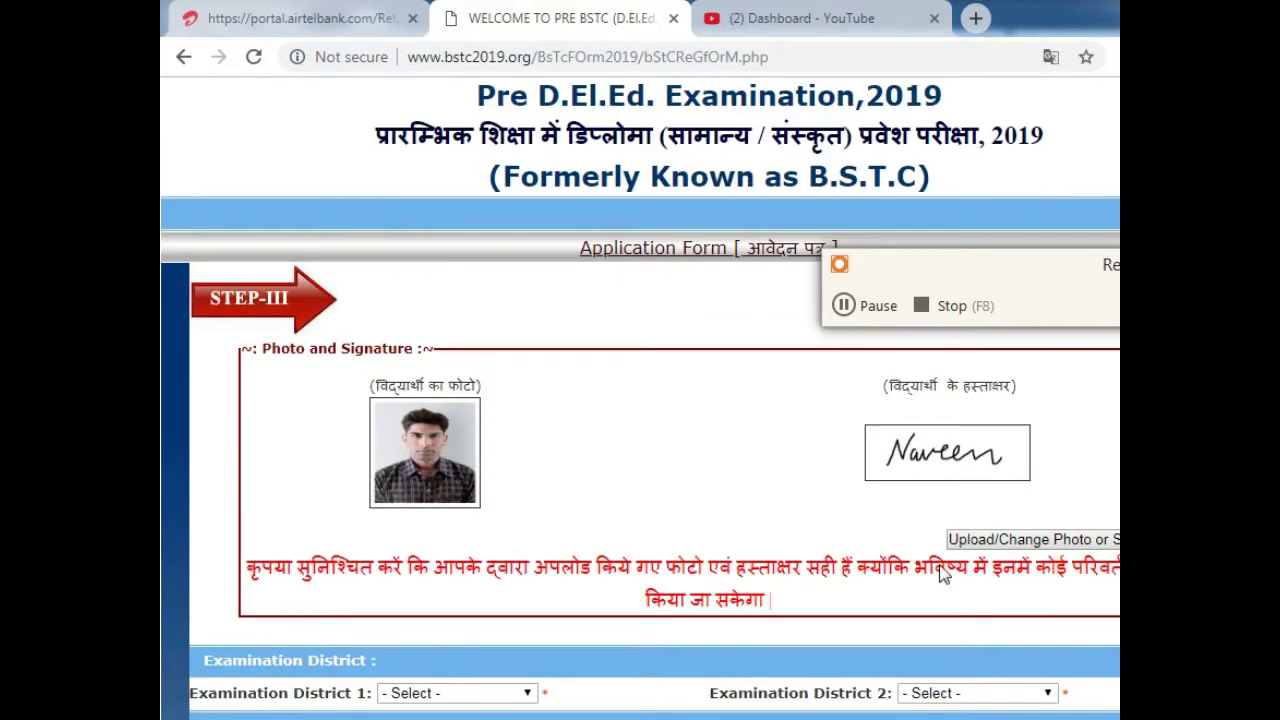
- Set examination district 1 to JODHPUR and examination district 2 to PALI
{"action": "scroll", "coordinate": [940, 570], "scroll_direction": "down", "scroll_amount": 2}
{"action": "left_click", "coordinate": [460, 476]}
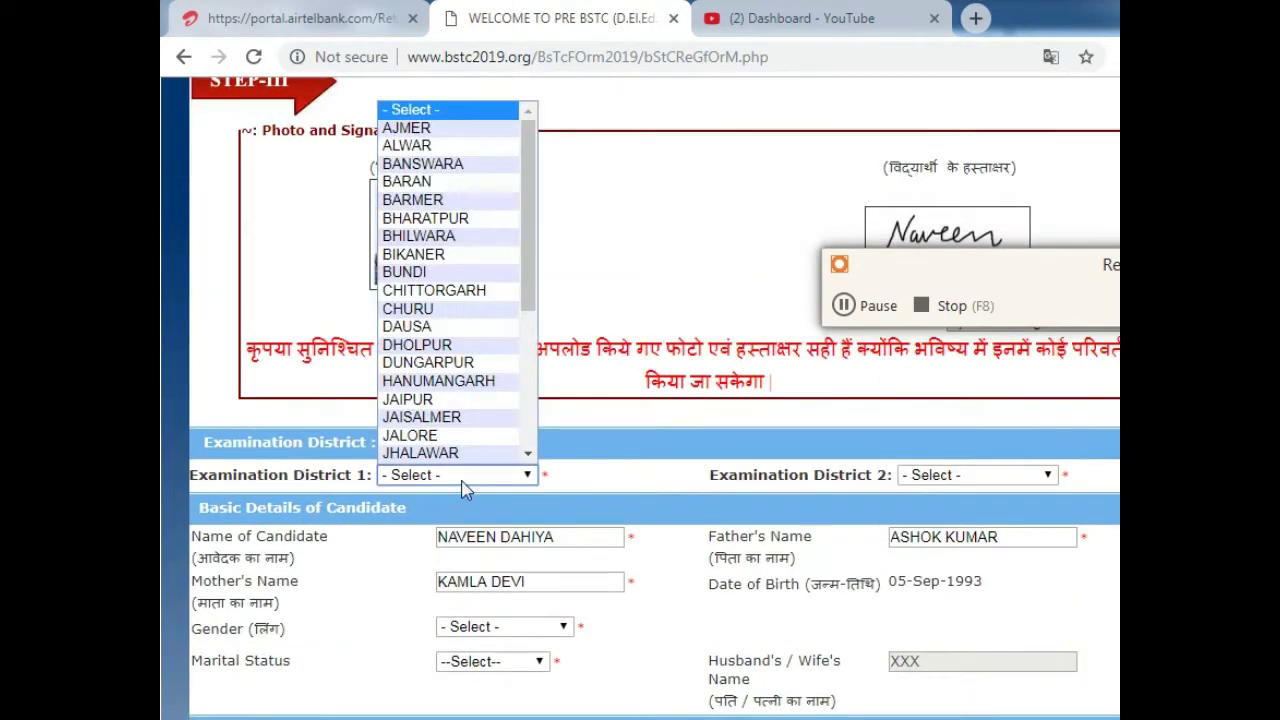
{"action": "left_click_drag", "start_coordinate": [530, 293], "coordinate": [520, 364]}
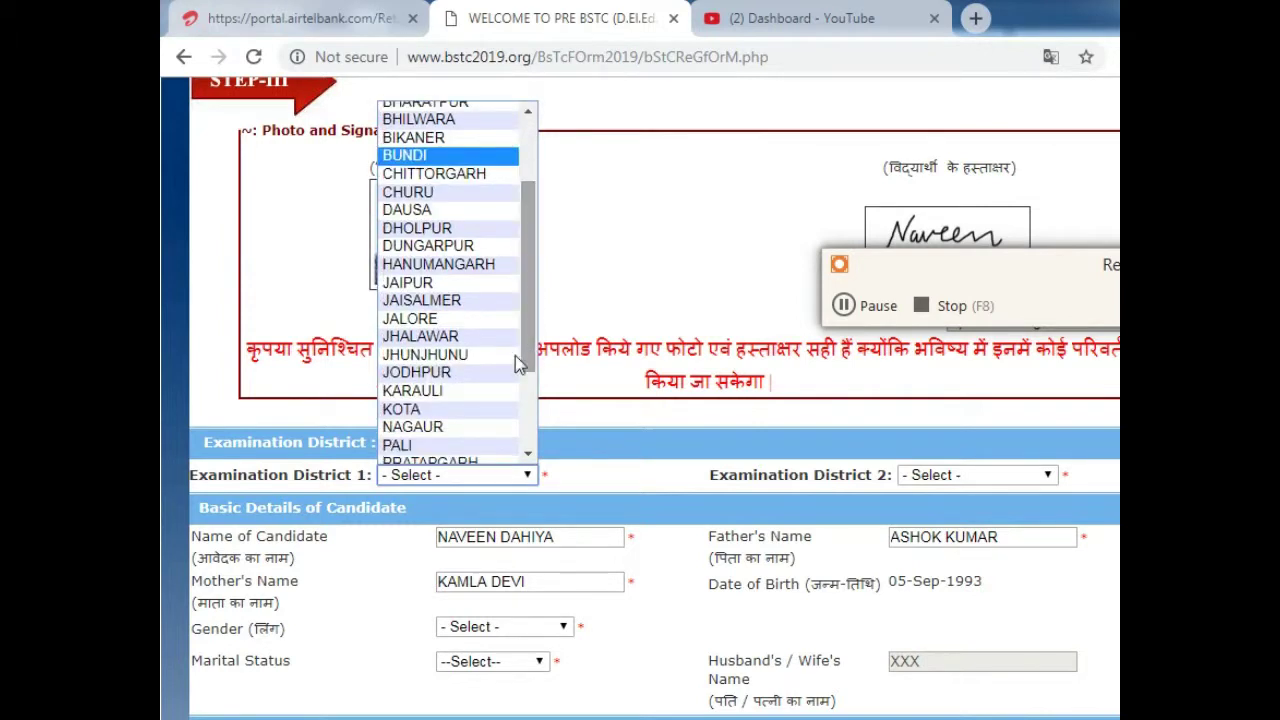
{"action": "left_click", "coordinate": [460, 372]}
{"action": "left_click", "coordinate": [1006, 480]}
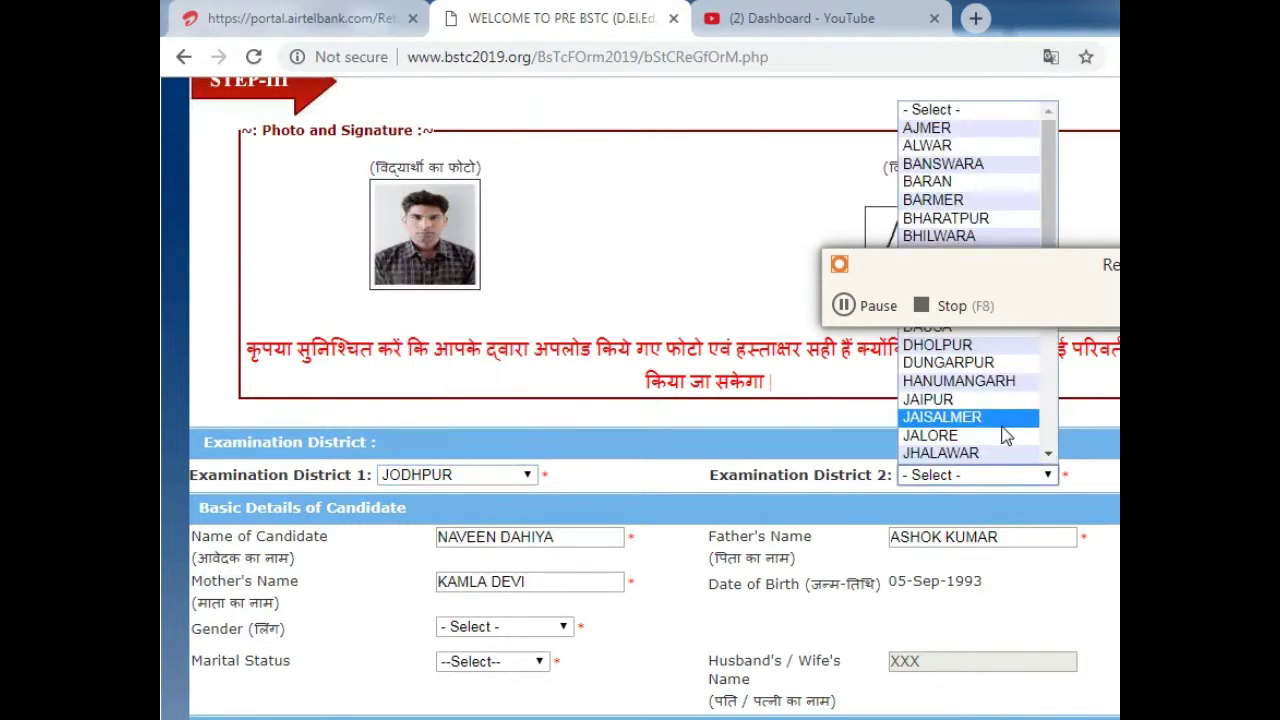
{"action": "left_click", "coordinate": [966, 289]}
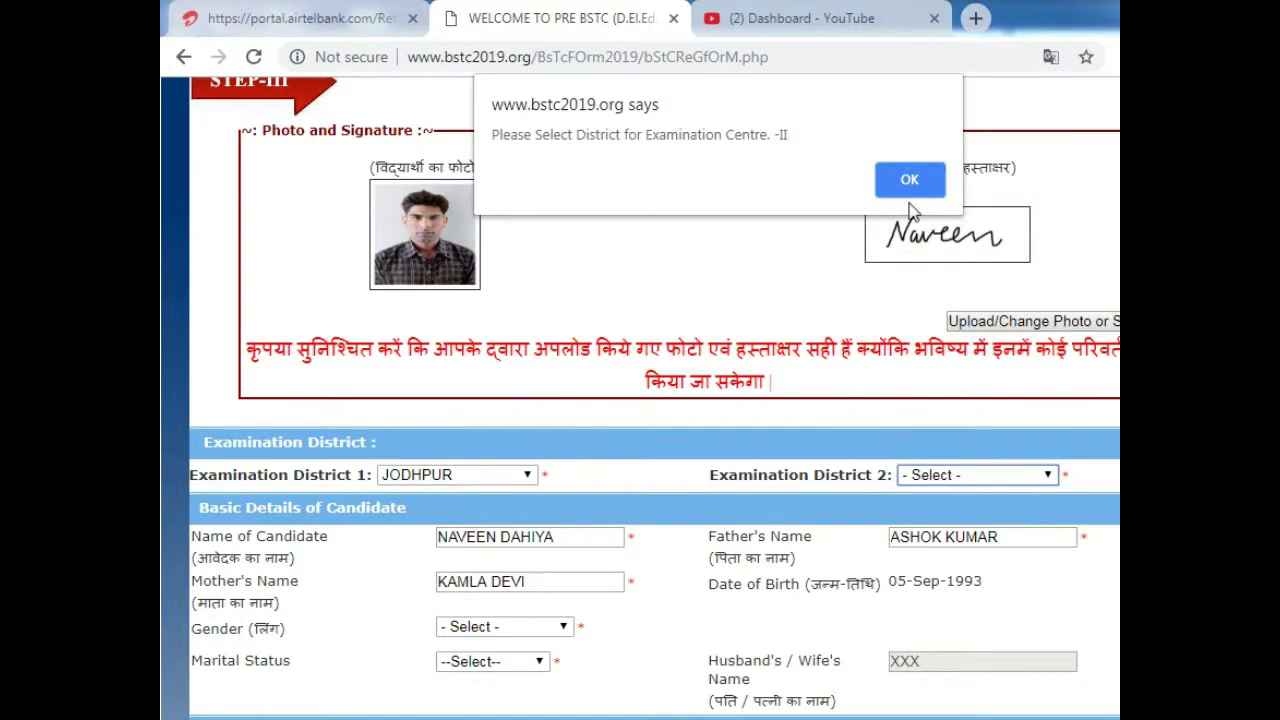
{"action": "left_click", "coordinate": [909, 182]}
{"action": "left_click", "coordinate": [969, 478]}
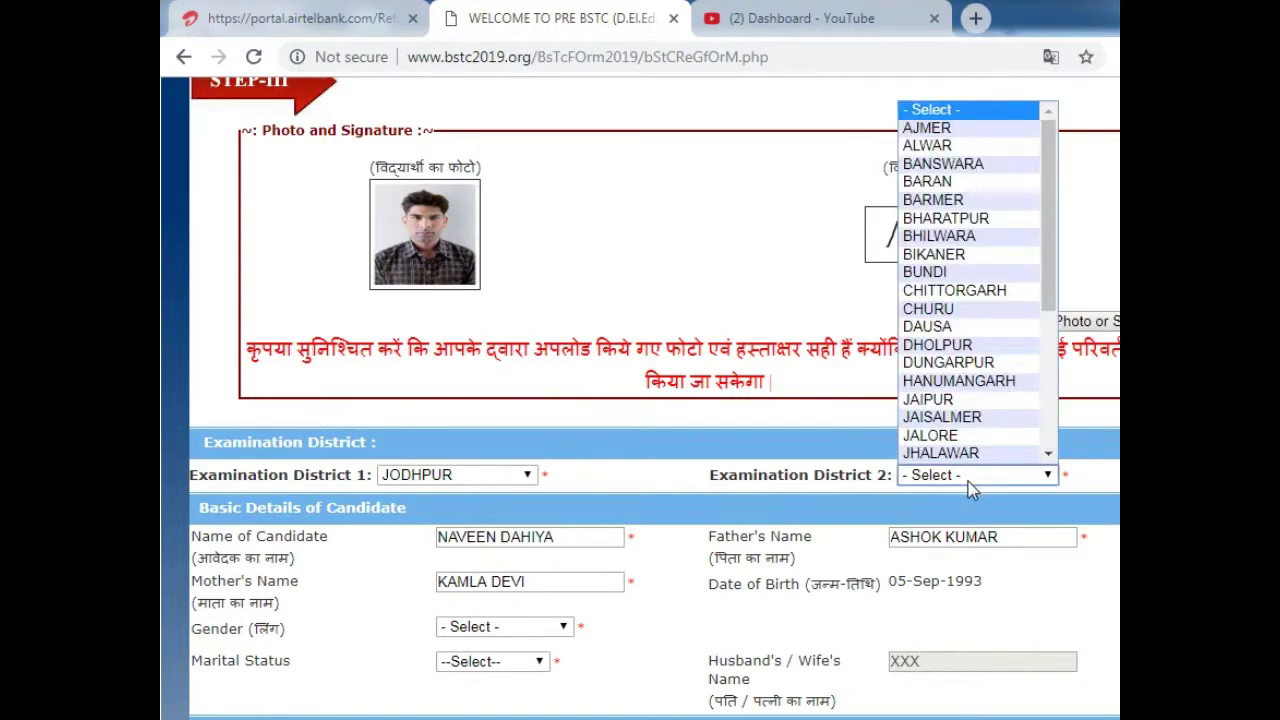
{"action": "key", "text": "p"}
{"action": "left_click", "coordinate": [968, 482]}
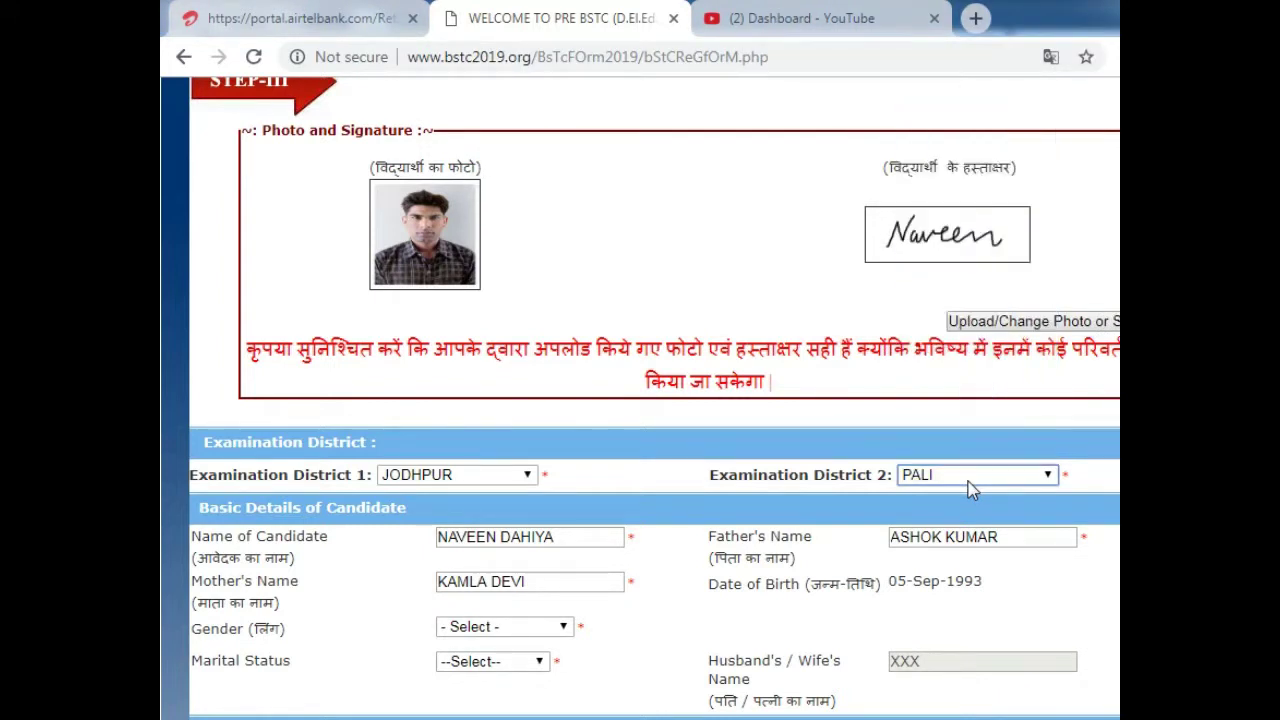
- Set gender to MALE and marital status to UNMARRIED, correcting an initial MARRIED choice
{"action": "scroll", "coordinate": [516, 563], "scroll_direction": "down", "scroll_amount": 3}
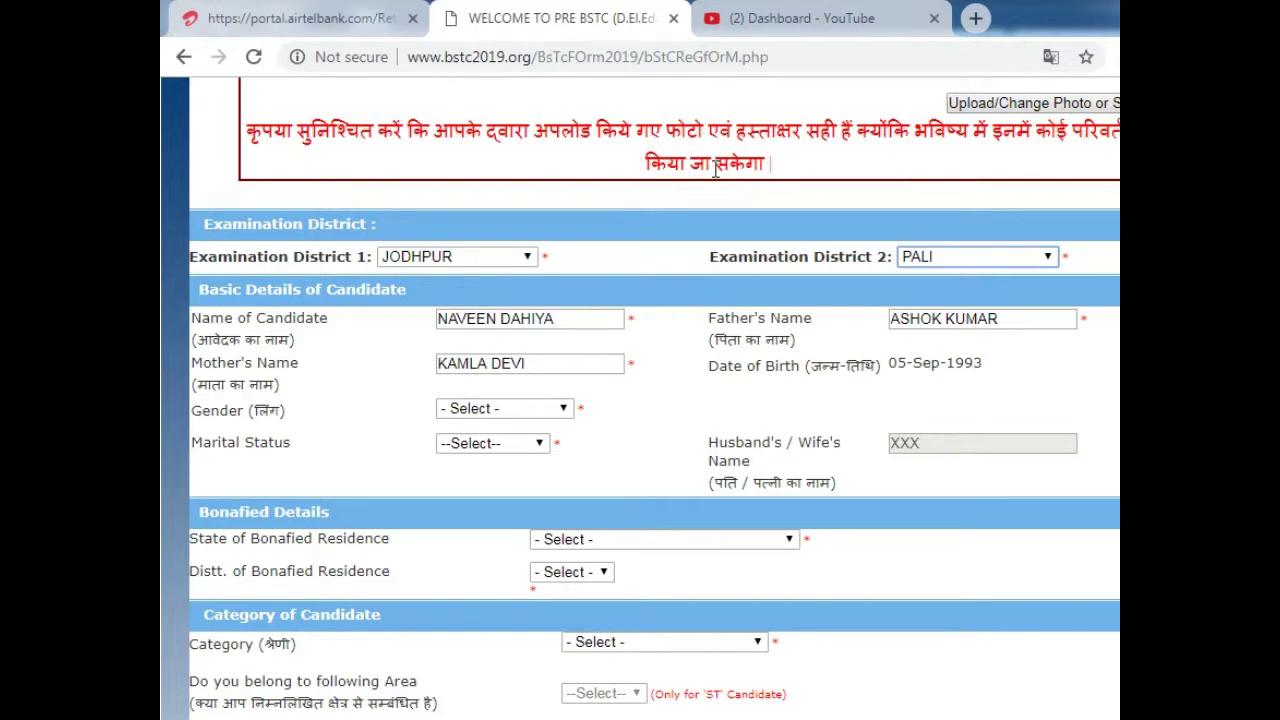
{"action": "left_click", "coordinate": [521, 412]}
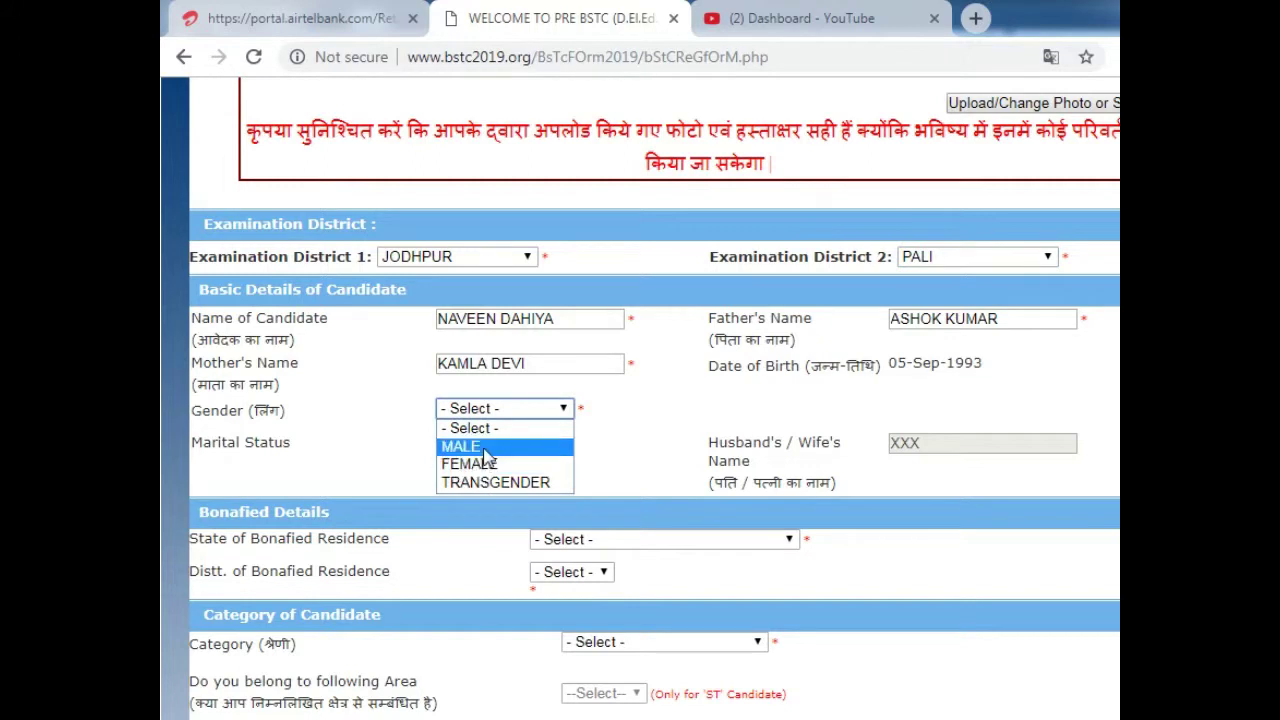
{"action": "left_click", "coordinate": [487, 450]}
{"action": "left_click", "coordinate": [505, 449]}
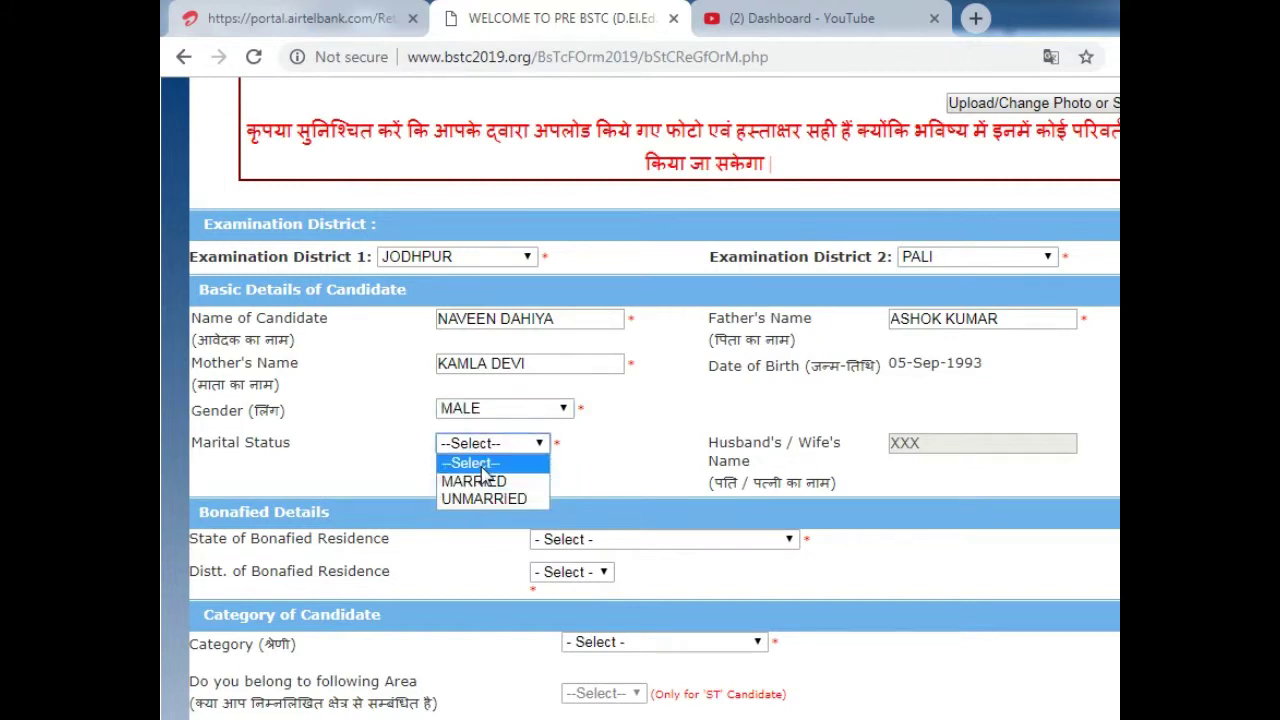
{"action": "left_click", "coordinate": [497, 487]}
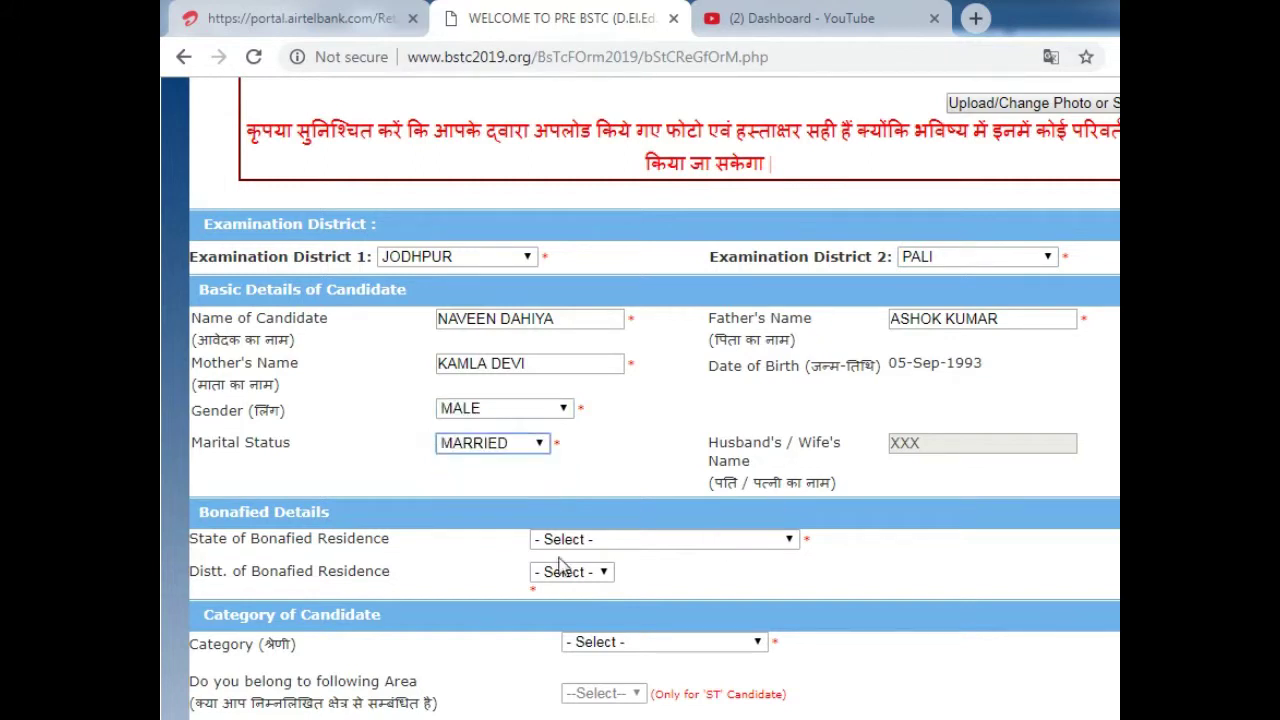
{"action": "scroll", "coordinate": [523, 506], "scroll_direction": "down", "scroll_amount": 1}
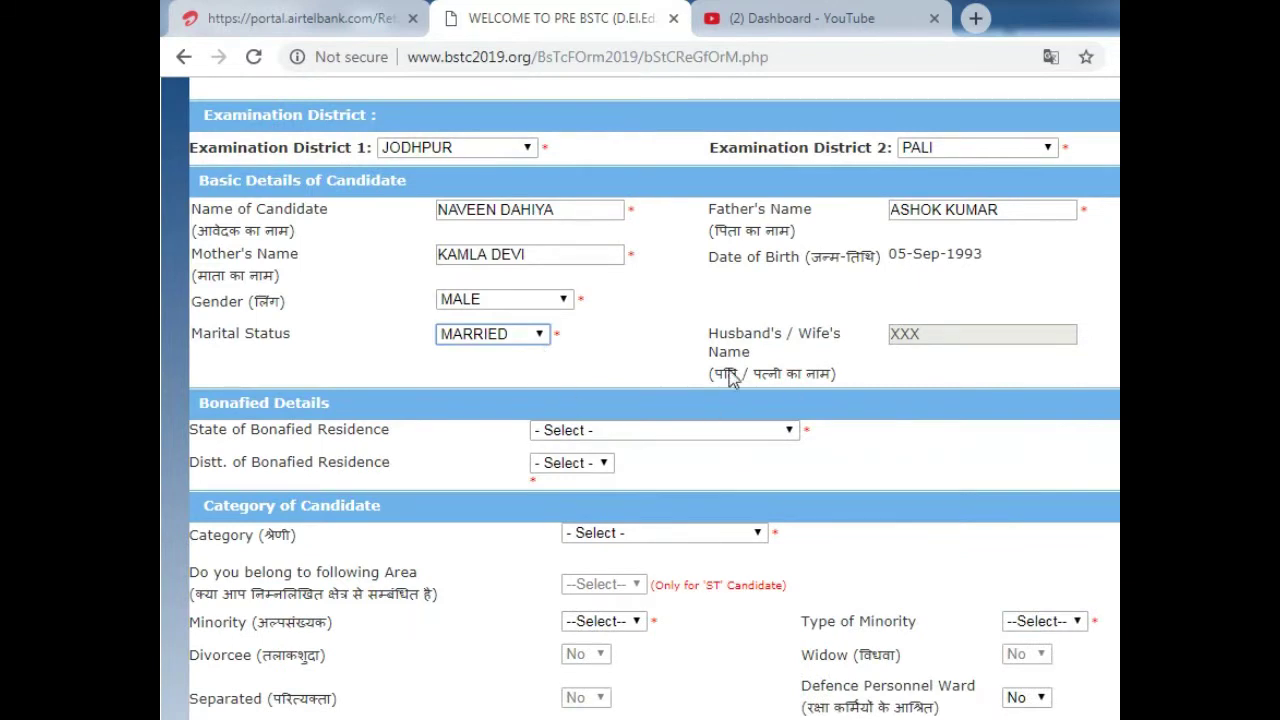
{"action": "left_click", "coordinate": [878, 338]}
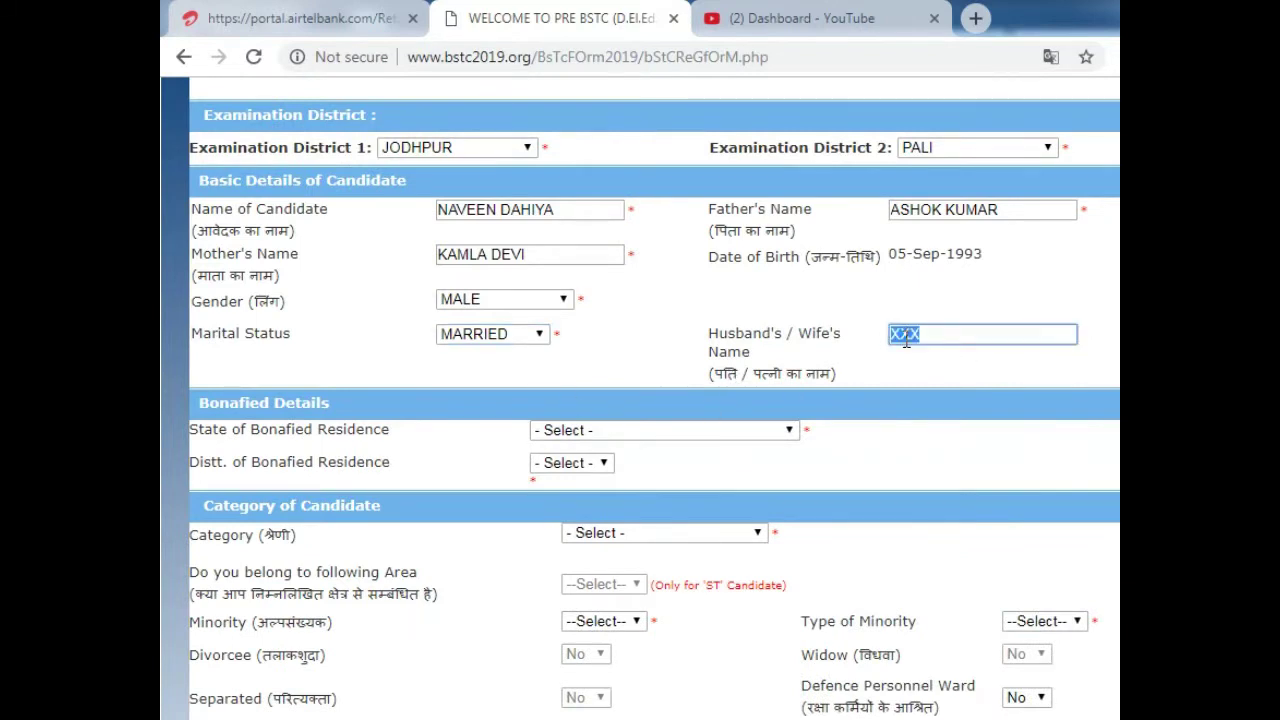
{"action": "left_click", "coordinate": [540, 334]}
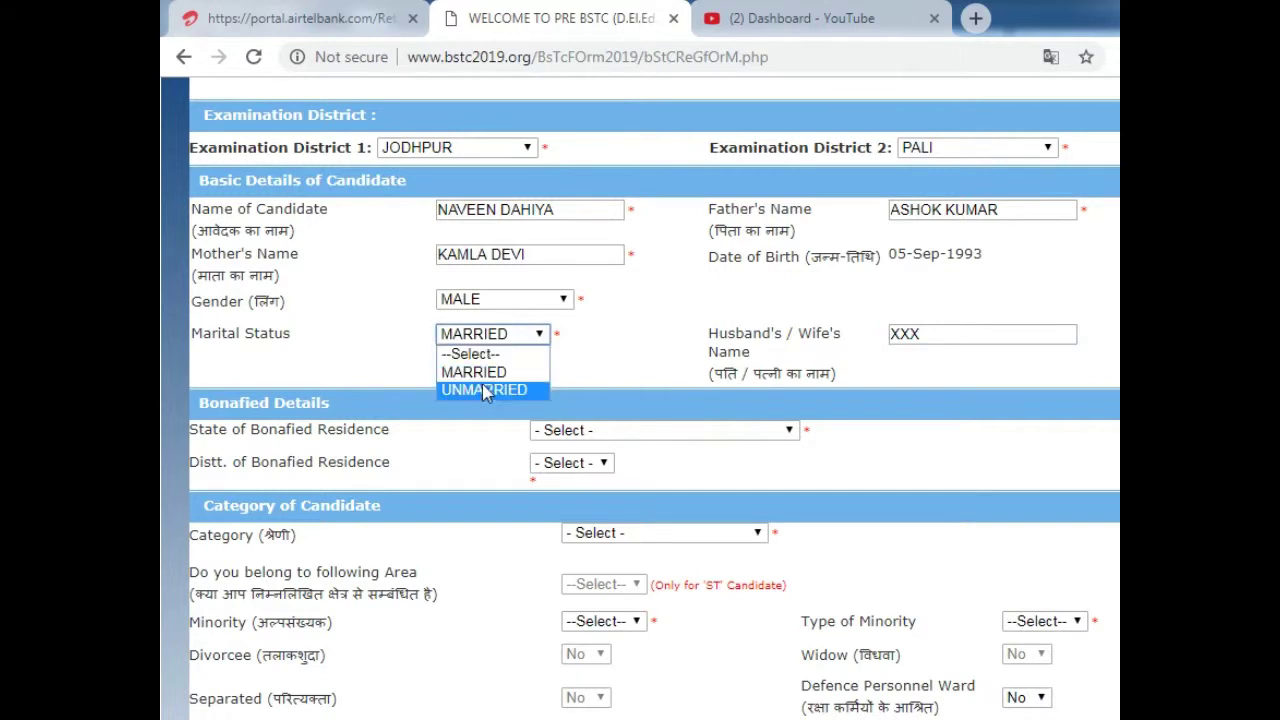
{"action": "left_click", "coordinate": [485, 391]}
{"action": "double_click", "coordinate": [943, 334]}
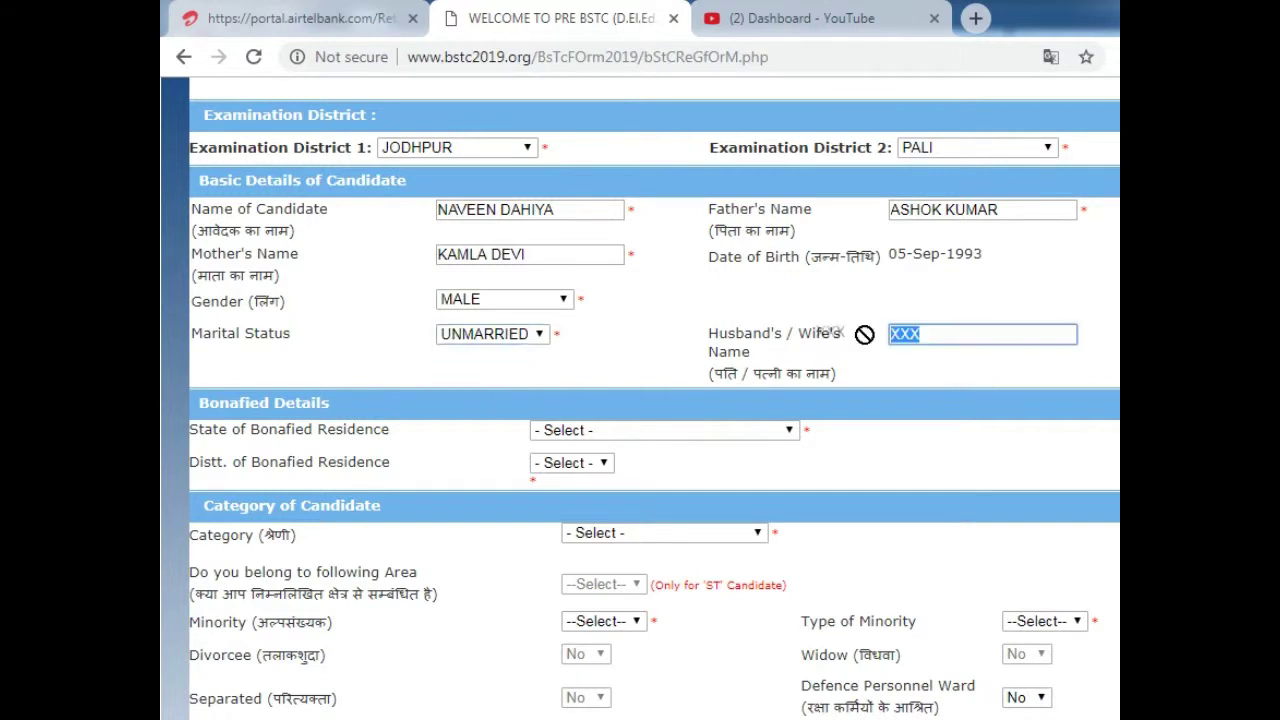
{"action": "left_click", "coordinate": [860, 376]}
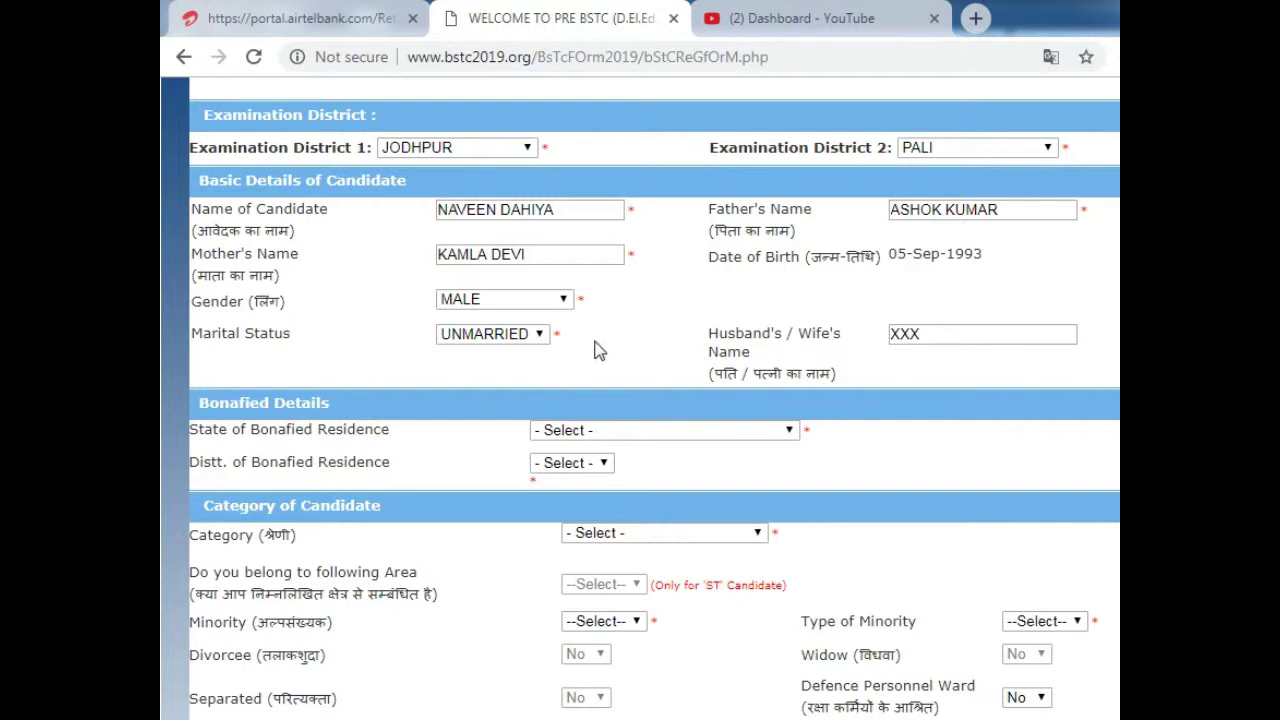
{"action": "left_click", "coordinate": [927, 337]}
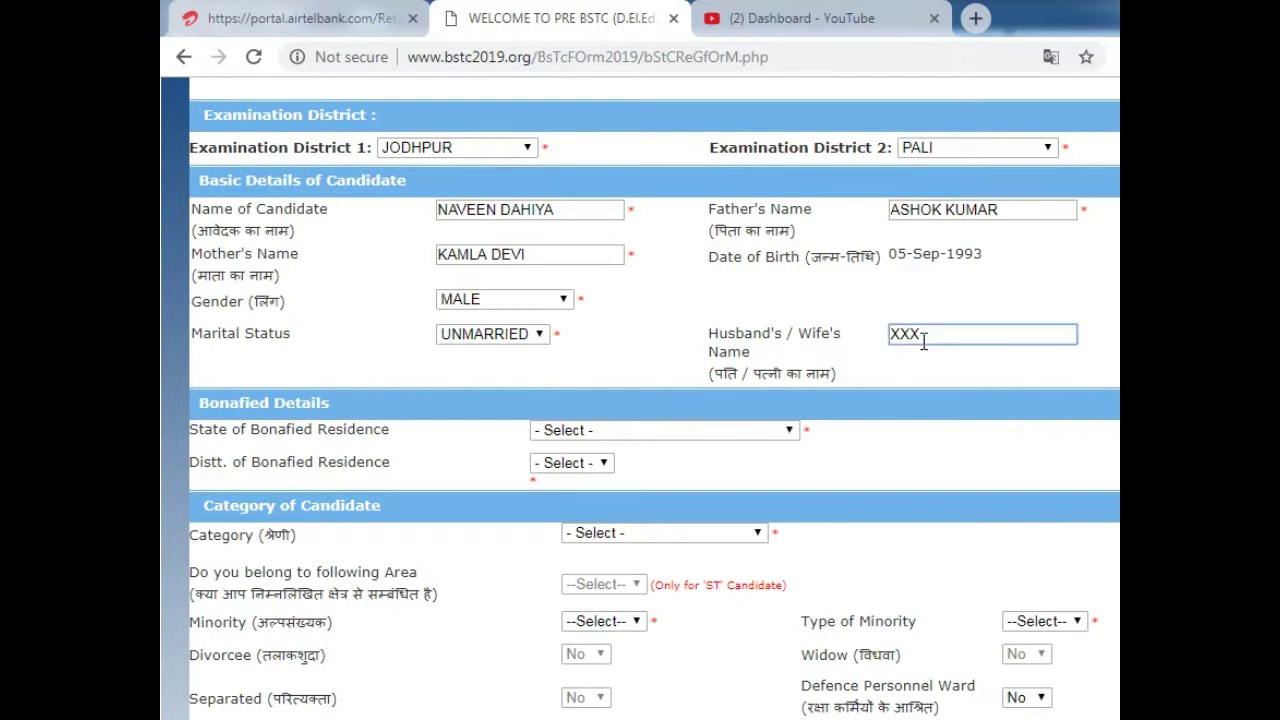
- Set the bonafide residence state to RAJASTHAN, correcting an accidental LAKSHADWEEP selection
{"action": "left_click", "coordinate": [668, 432]}
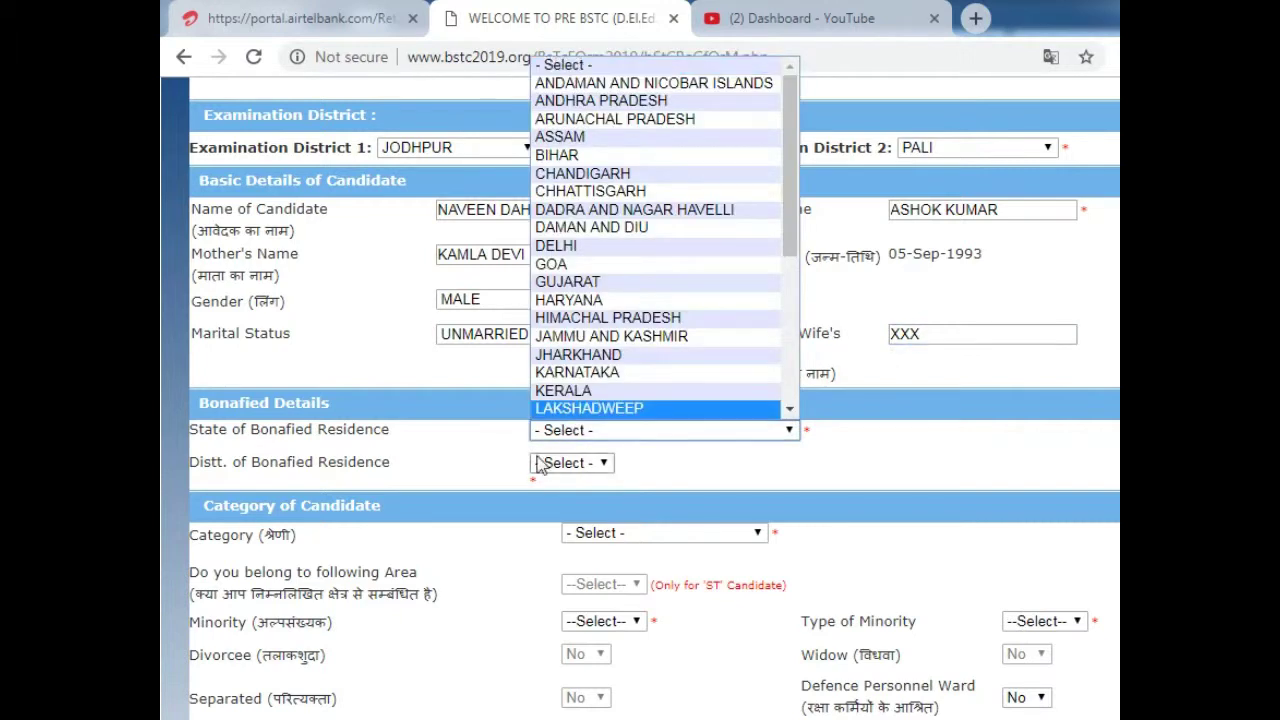
{"action": "left_click", "coordinate": [255, 452]}
{"action": "left_click", "coordinate": [912, 180]}
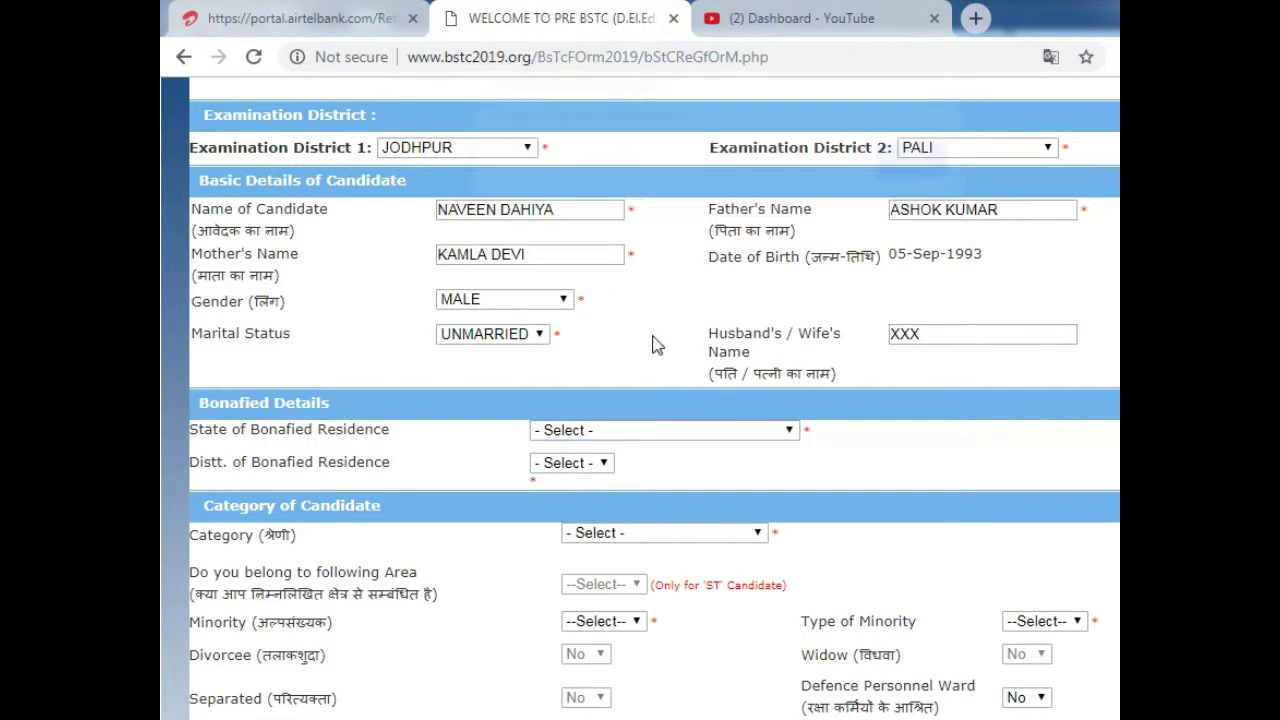
{"action": "left_click", "coordinate": [612, 432]}
{"action": "key", "text": "j"}
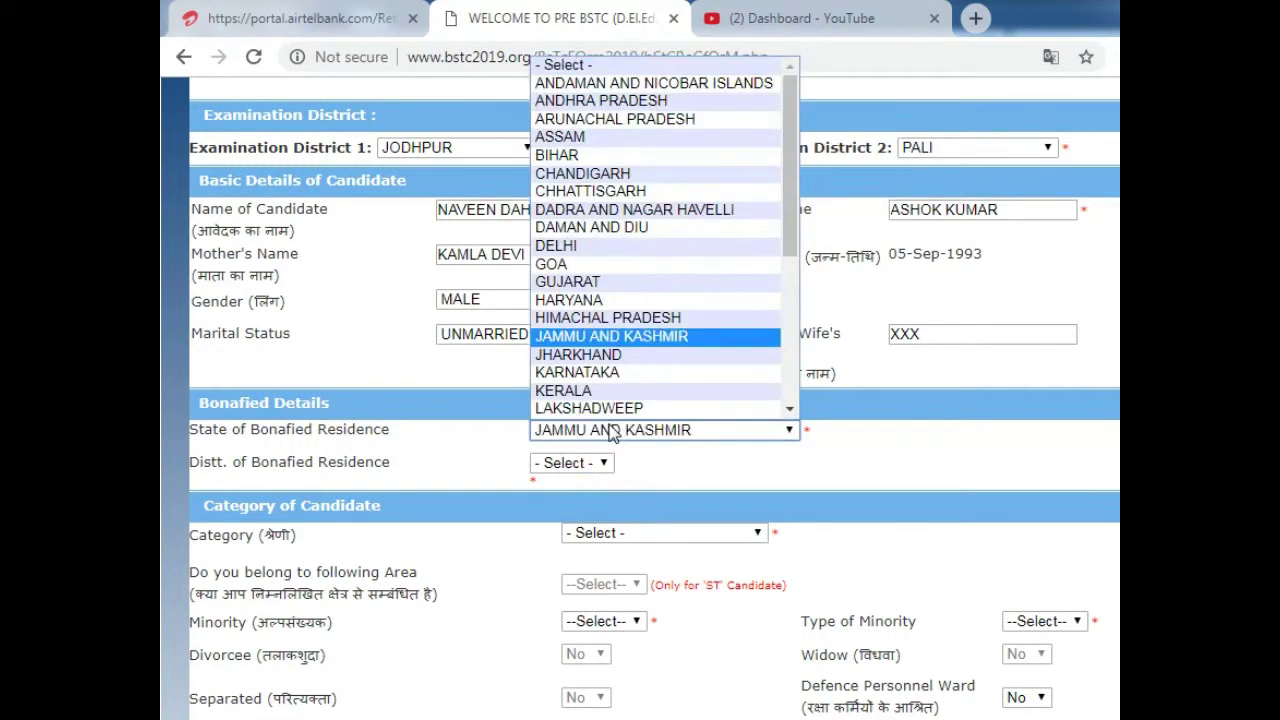
{"action": "key", "text": "r"}
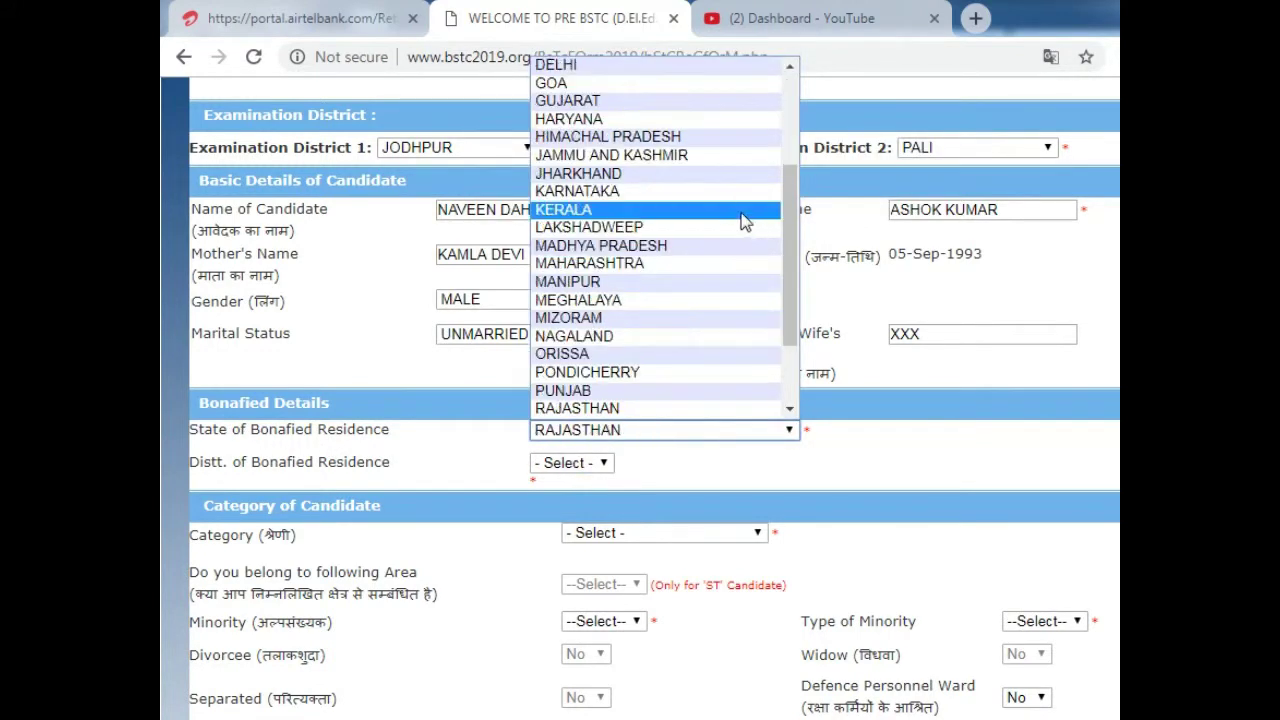
{"action": "left_click", "coordinate": [590, 227]}
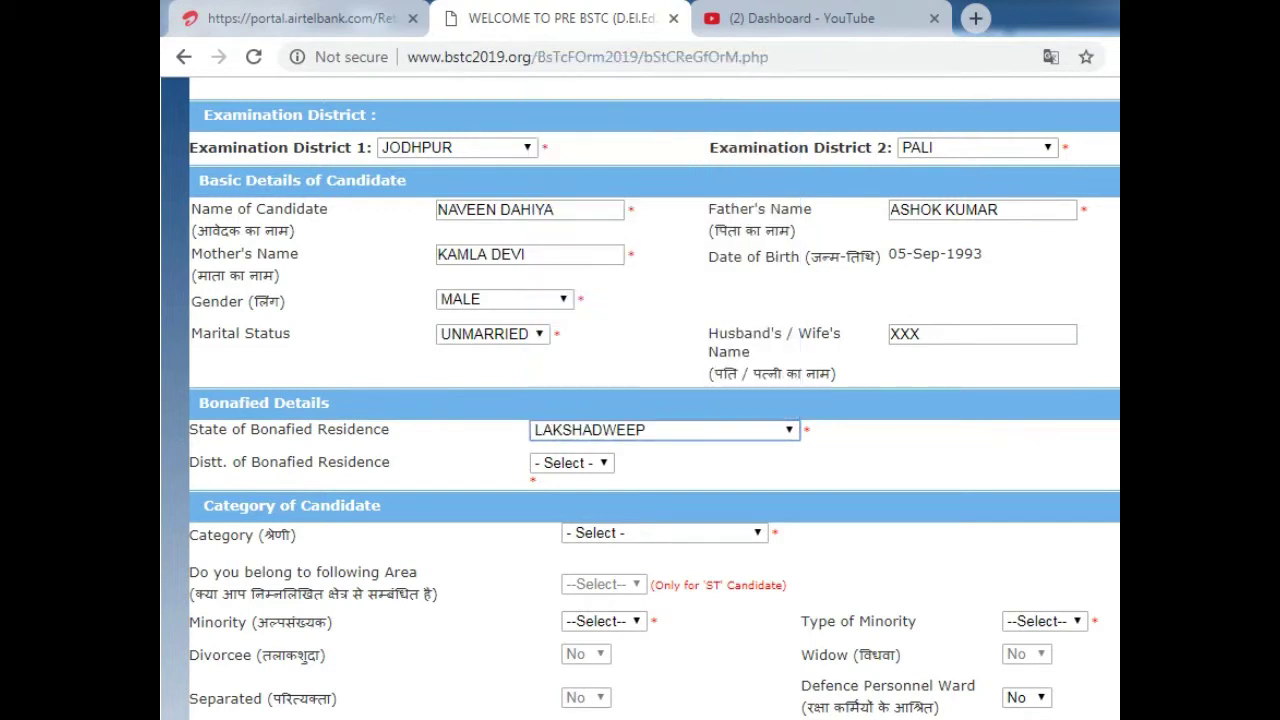
{"action": "triple_click", "coordinate": [505, 435]}
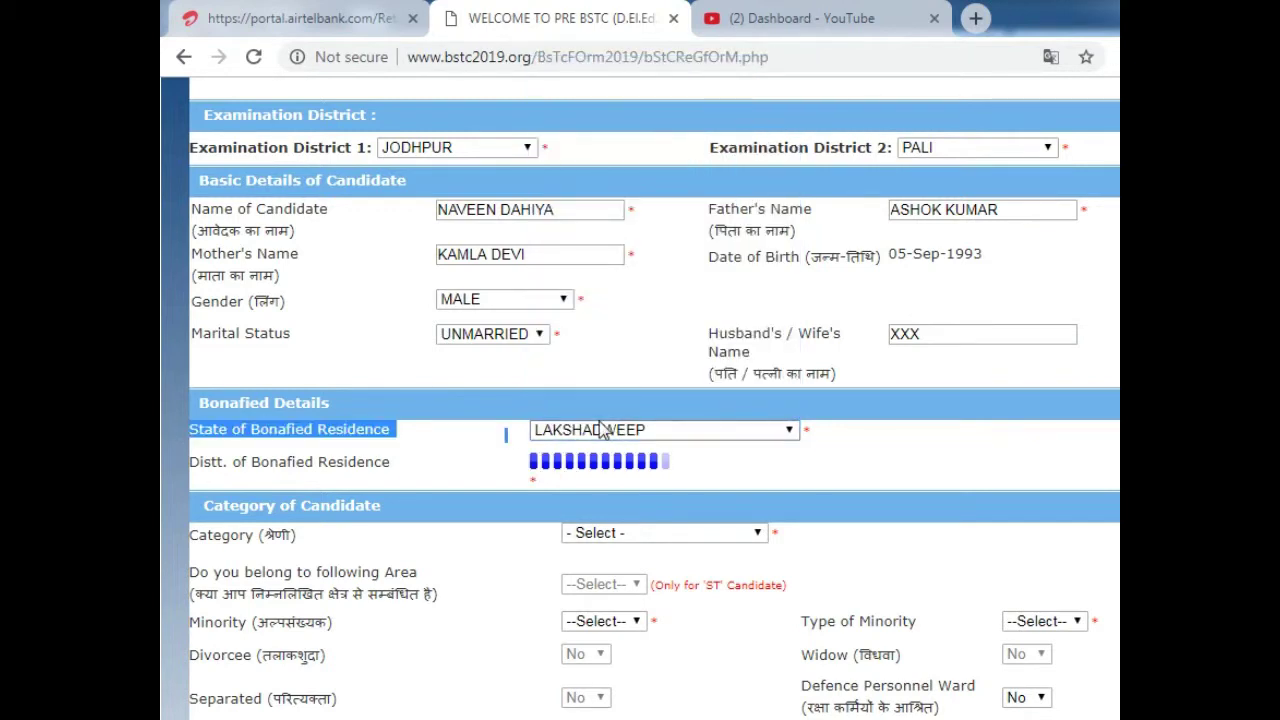
{"action": "left_click", "coordinate": [617, 440]}
{"action": "key", "text": "r"}
{"action": "key", "text": "Return"}
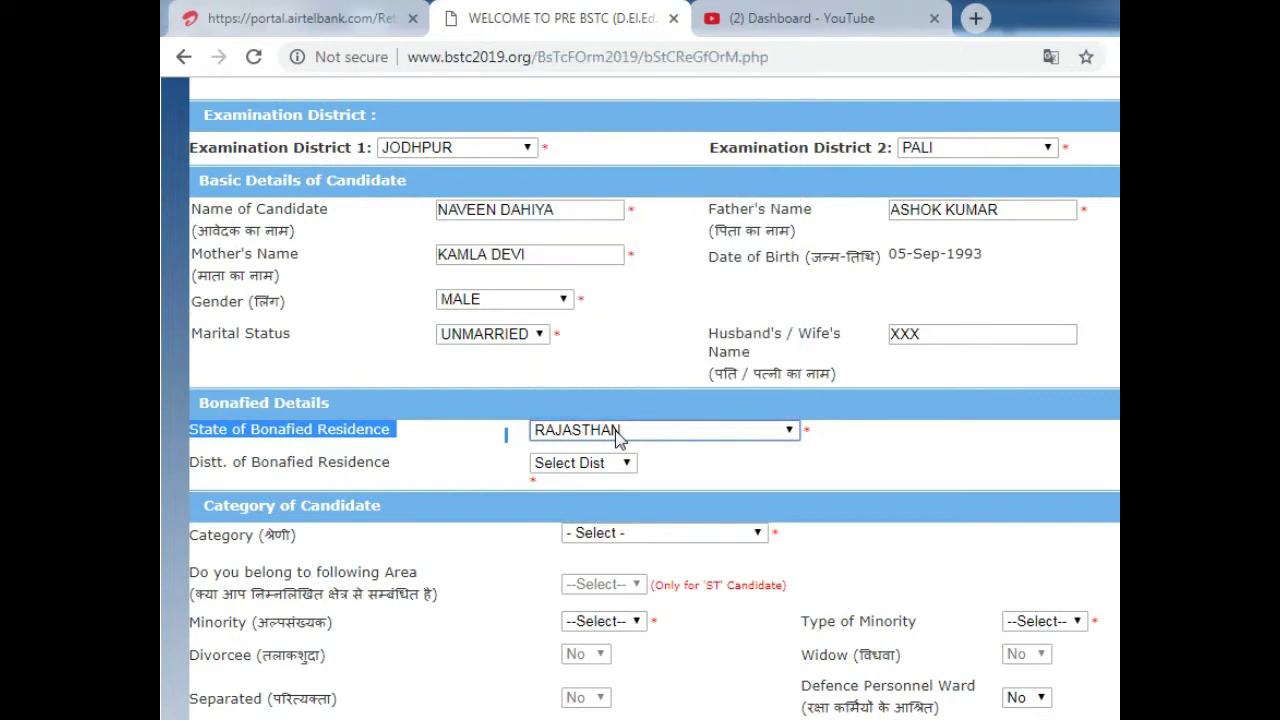
- Set the bonafide residence district to JODHPUR
{"action": "left_click", "coordinate": [597, 470]}
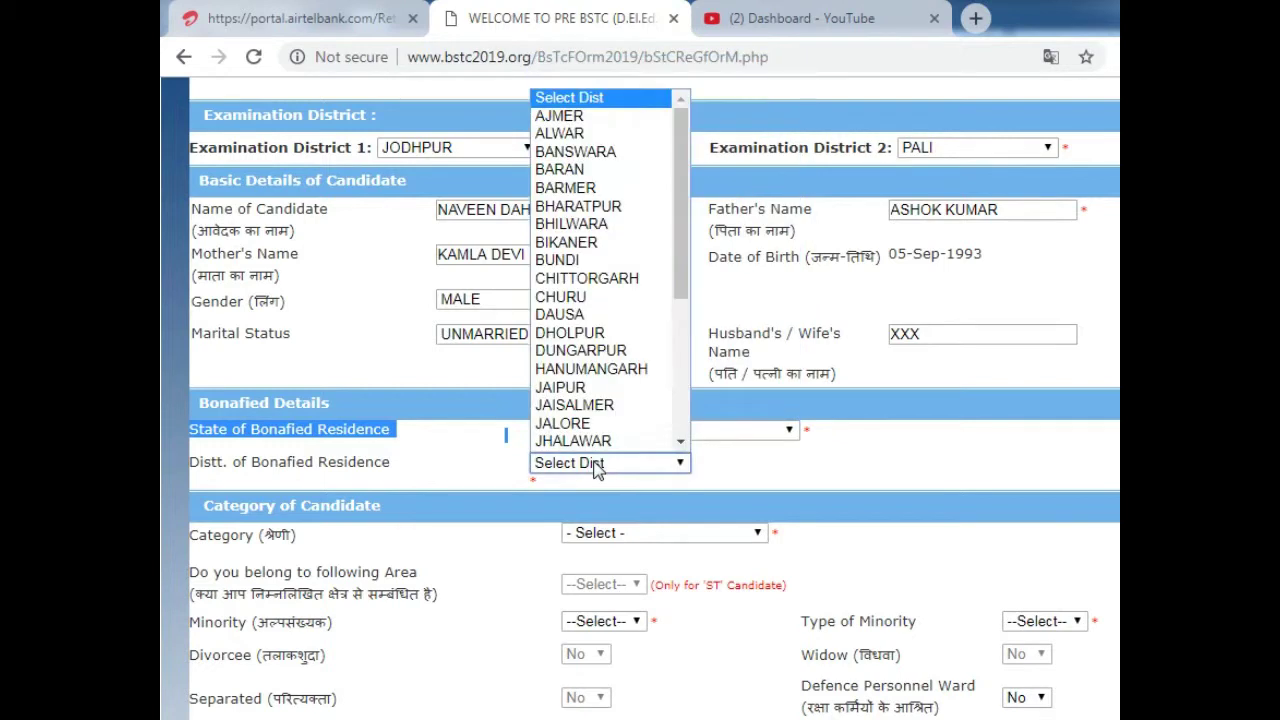
{"action": "key", "text": "j"}
{"action": "key", "text": "o"}
{"action": "key", "text": "Return"}
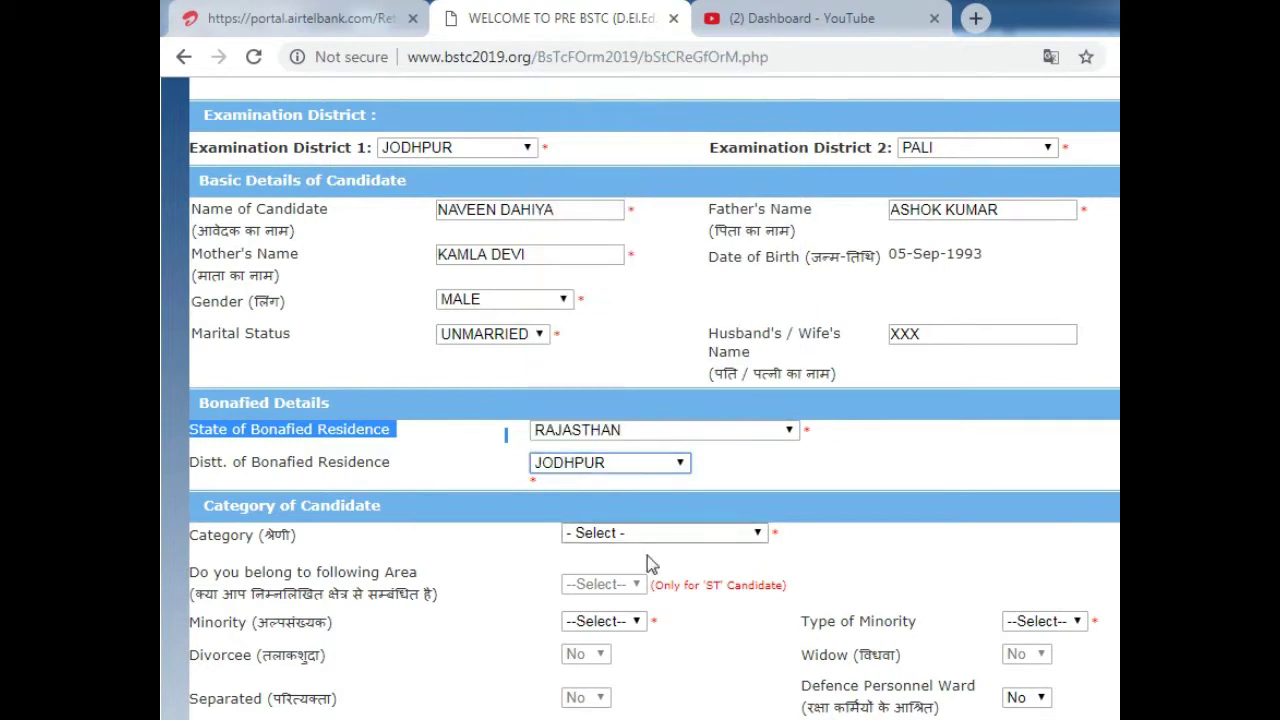
{"action": "left_click", "coordinate": [706, 535]}
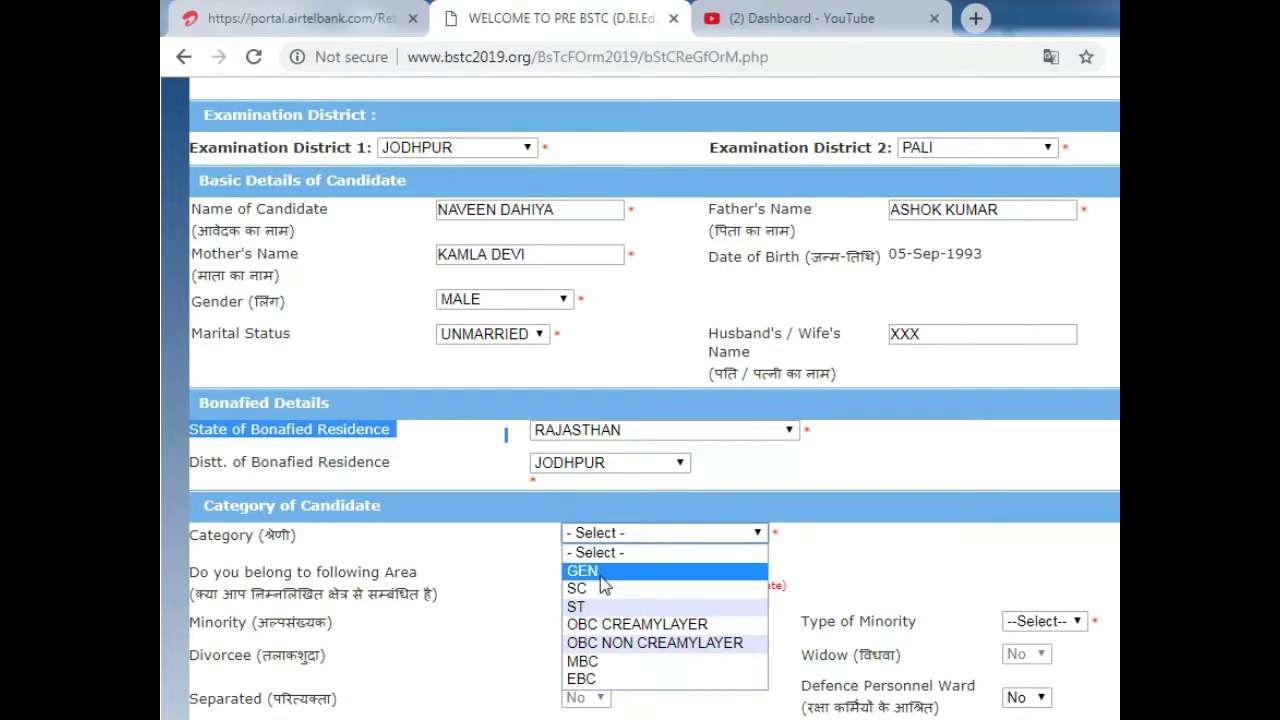
- Set the candidate category to OBC NON CREAMYLAYER
{"action": "left_click", "coordinate": [658, 645]}
{"action": "scroll", "coordinate": [660, 450], "scroll_direction": "down", "scroll_amount": 2}
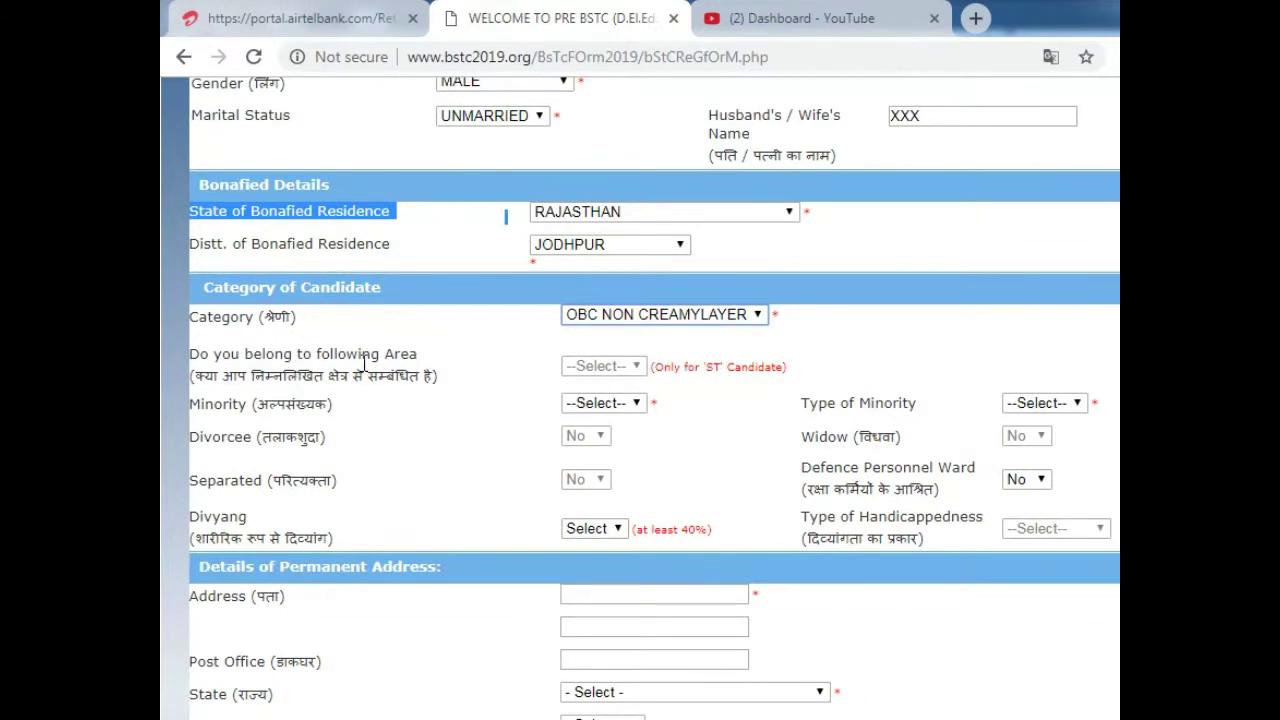
{"action": "left_click_drag", "start_coordinate": [214, 354], "coordinate": [394, 416]}
{"action": "left_click", "coordinate": [288, 385]}
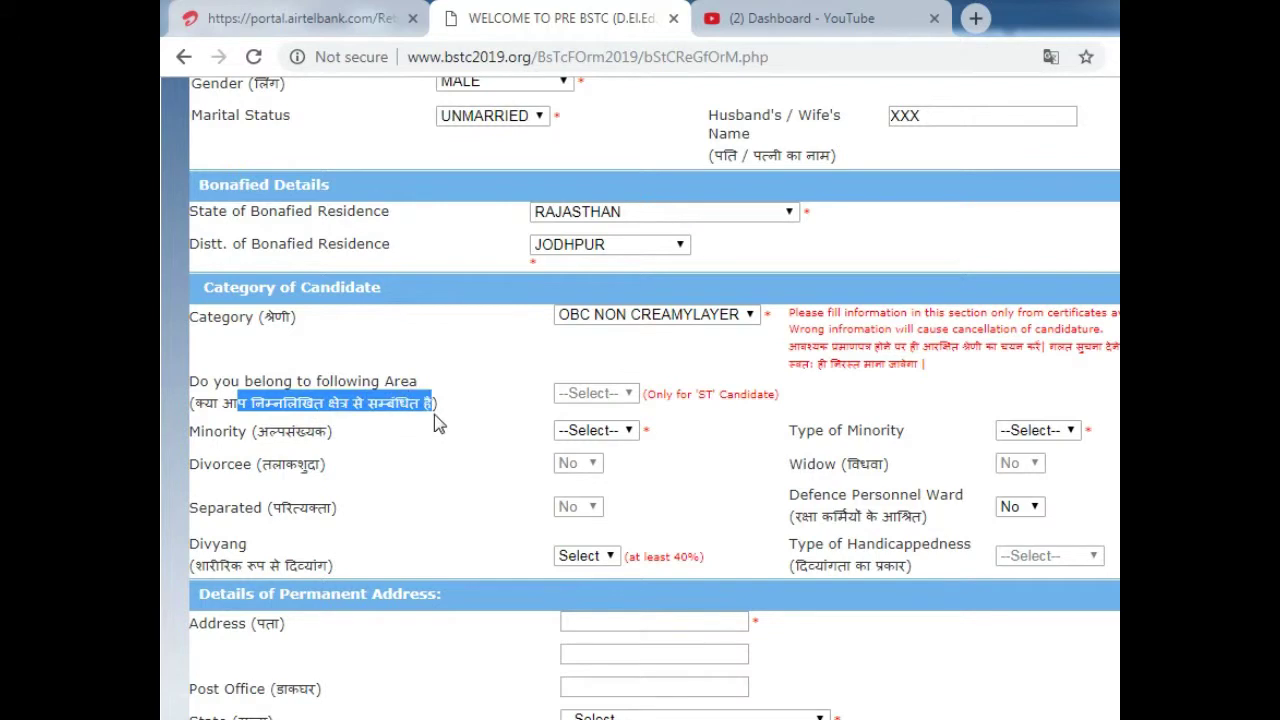
{"action": "left_click", "coordinate": [480, 416]}
{"action": "left_click_drag", "start_coordinate": [255, 431], "coordinate": [314, 432]}
- Set Minority to No after briefly choosing Yes
{"action": "left_click", "coordinate": [614, 435]}
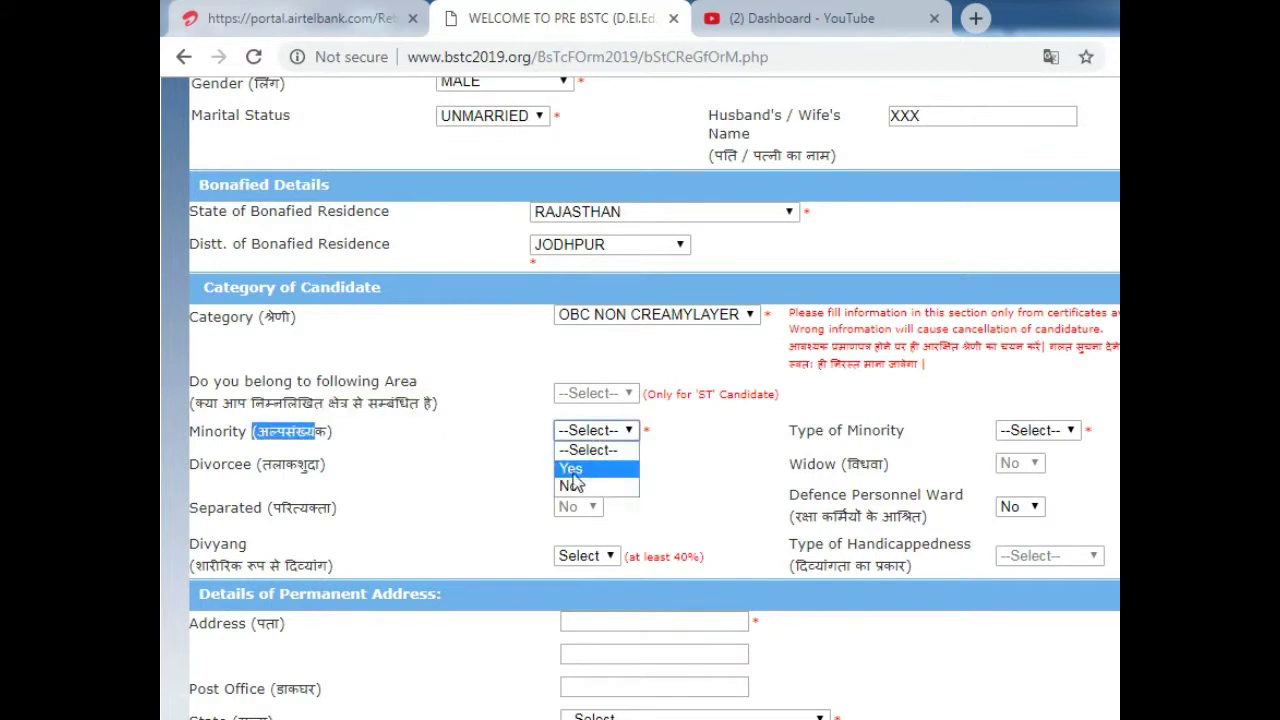
{"action": "left_click", "coordinate": [585, 470]}
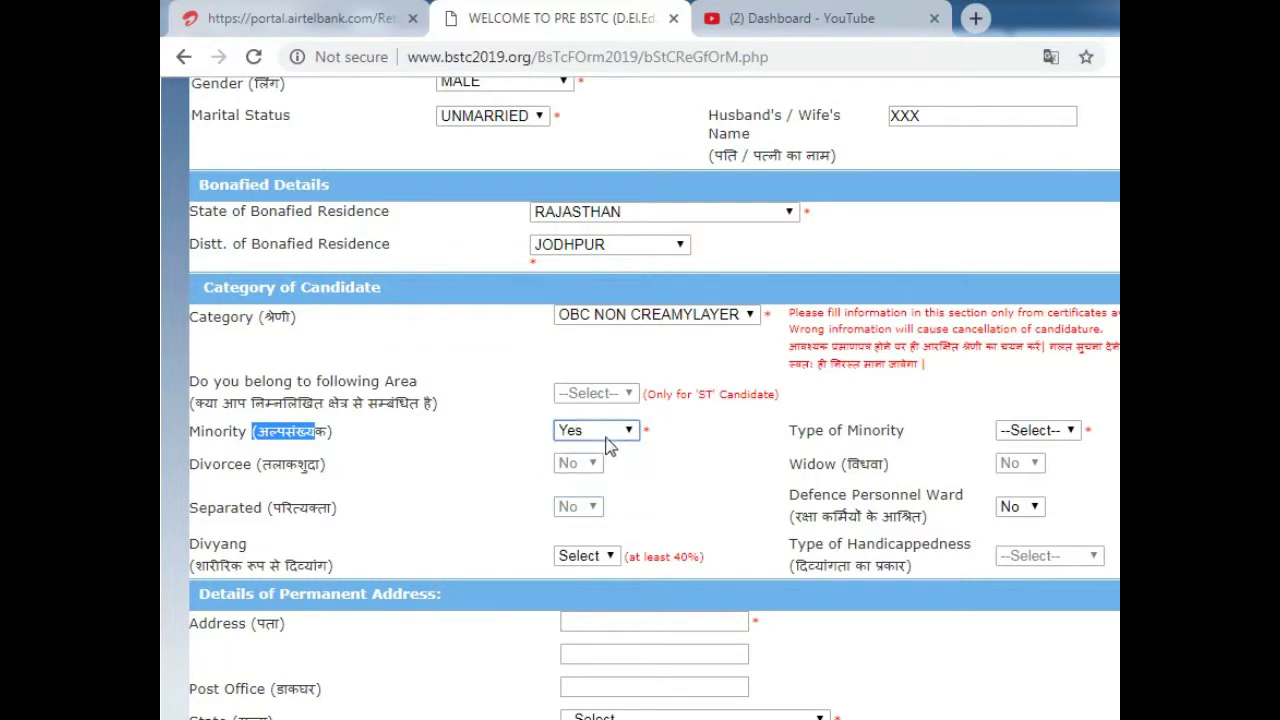
{"action": "left_click", "coordinate": [606, 437]}
{"action": "left_click", "coordinate": [586, 489]}
{"action": "left_click", "coordinate": [293, 466]}
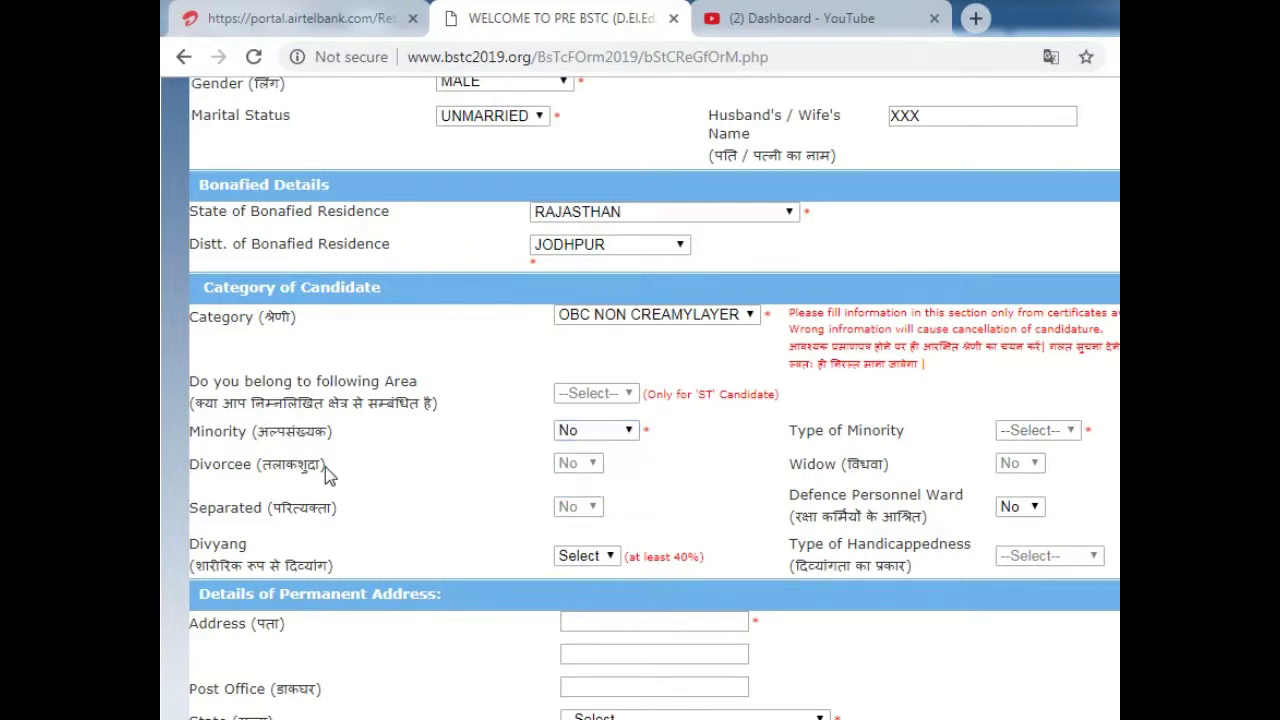
{"action": "left_click_drag", "start_coordinate": [328, 466], "coordinate": [216, 466]}
{"action": "left_click", "coordinate": [586, 472]}
{"action": "left_click", "coordinate": [595, 430]}
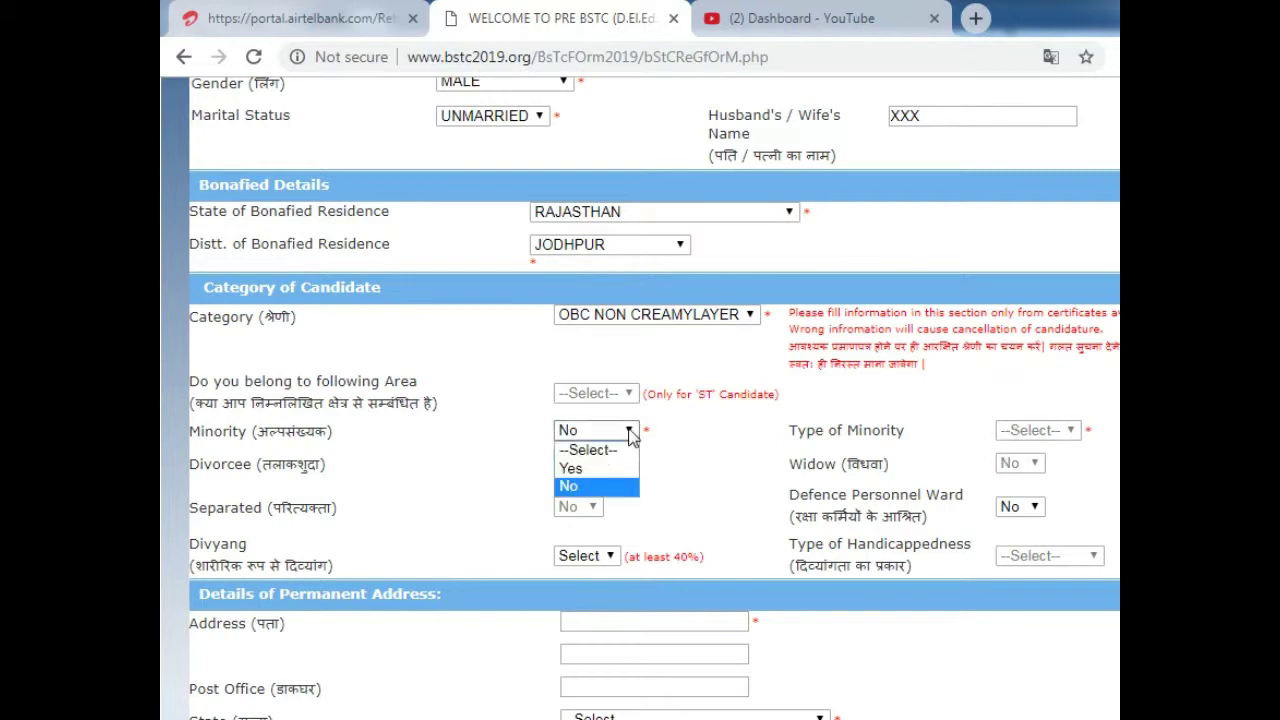
{"action": "left_click", "coordinate": [590, 486]}
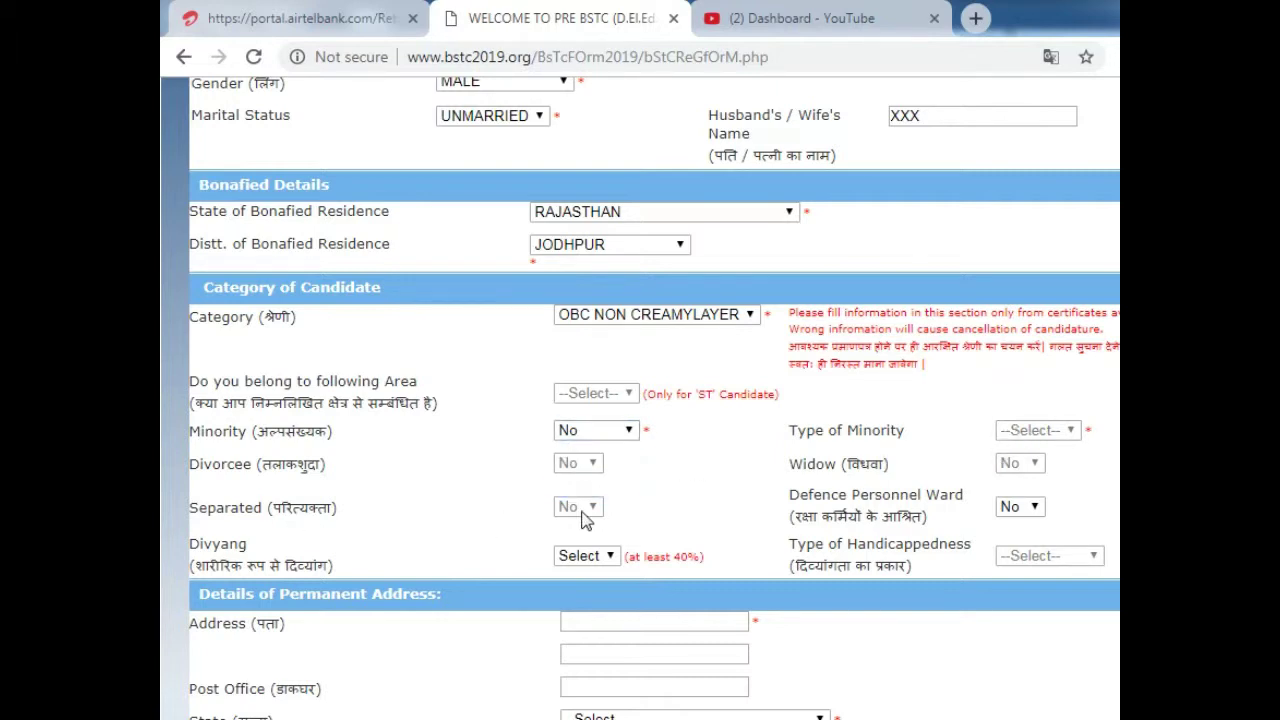
- Keep Defence Personnel Ward answered as No
{"action": "left_click", "coordinate": [1033, 507]}
{"action": "left_click", "coordinate": [1041, 459]}
{"action": "left_click_drag", "start_coordinate": [792, 518], "coordinate": [980, 525]}
{"action": "left_click", "coordinate": [1028, 507]}
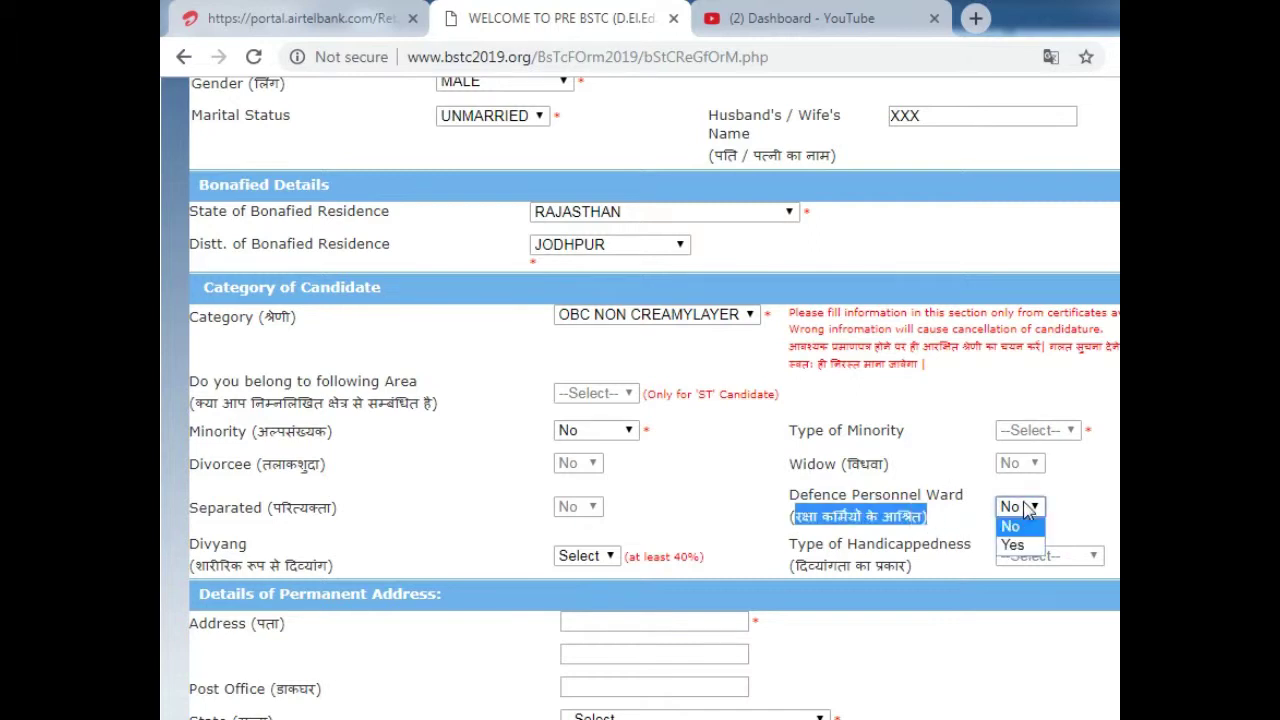
{"action": "left_click", "coordinate": [1018, 527]}
- Set Divyang to No
{"action": "left_click_drag", "start_coordinate": [315, 568], "coordinate": [214, 568]}
{"action": "left_click", "coordinate": [588, 557]}
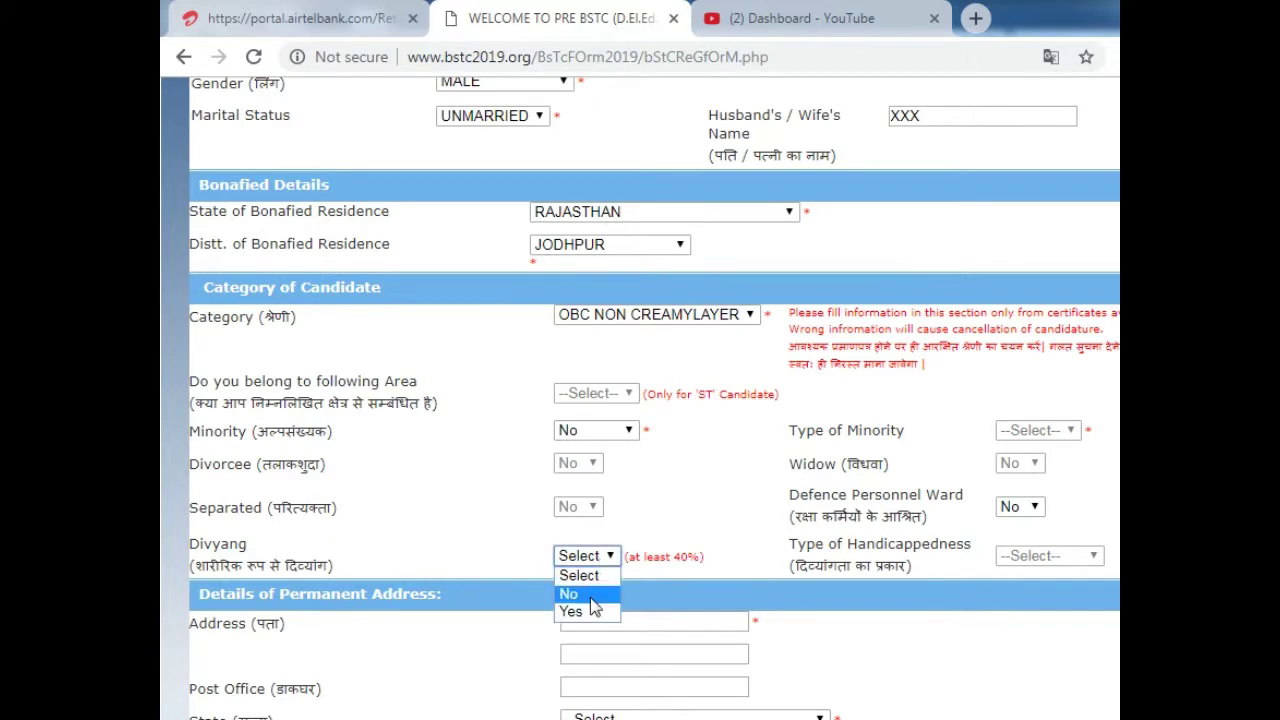
{"action": "left_click", "coordinate": [597, 597]}
{"action": "left_click", "coordinate": [820, 432]}
{"action": "scroll", "coordinate": [795, 440], "scroll_direction": "down", "scroll_amount": 3}
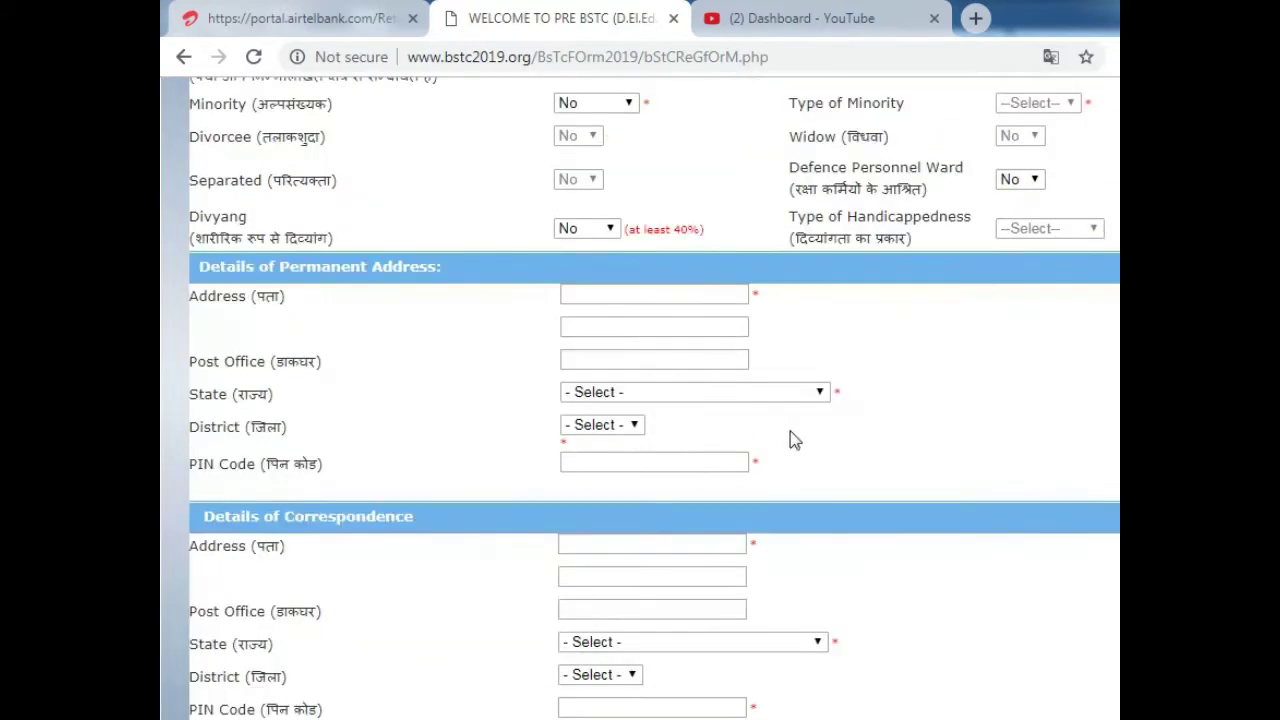
- Enter the permanent street address using the browser's saved autofill suggestion
{"action": "left_click", "coordinate": [628, 293]}
{"action": "type", "text": "200"}
{"action": "left_click_drag", "start_coordinate": [587, 293], "coordinate": [507, 300]}
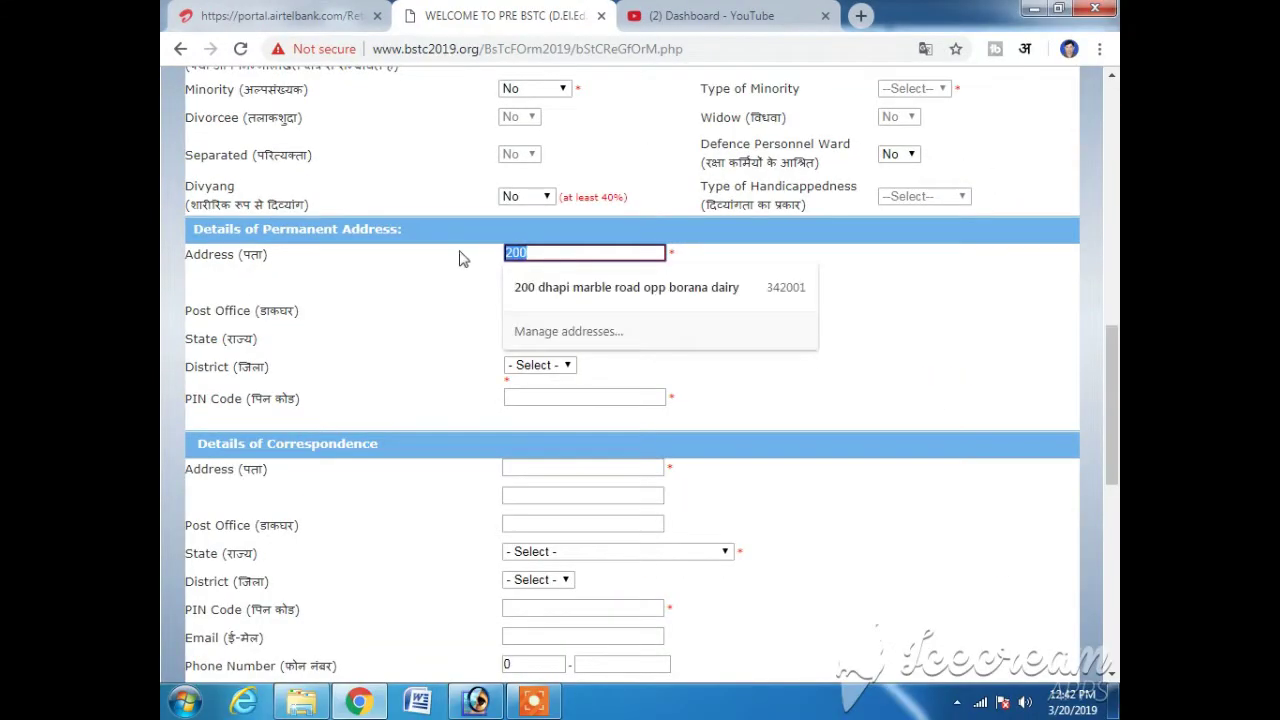
{"action": "key", "text": "Right"}
{"action": "left_click", "coordinate": [553, 293]}
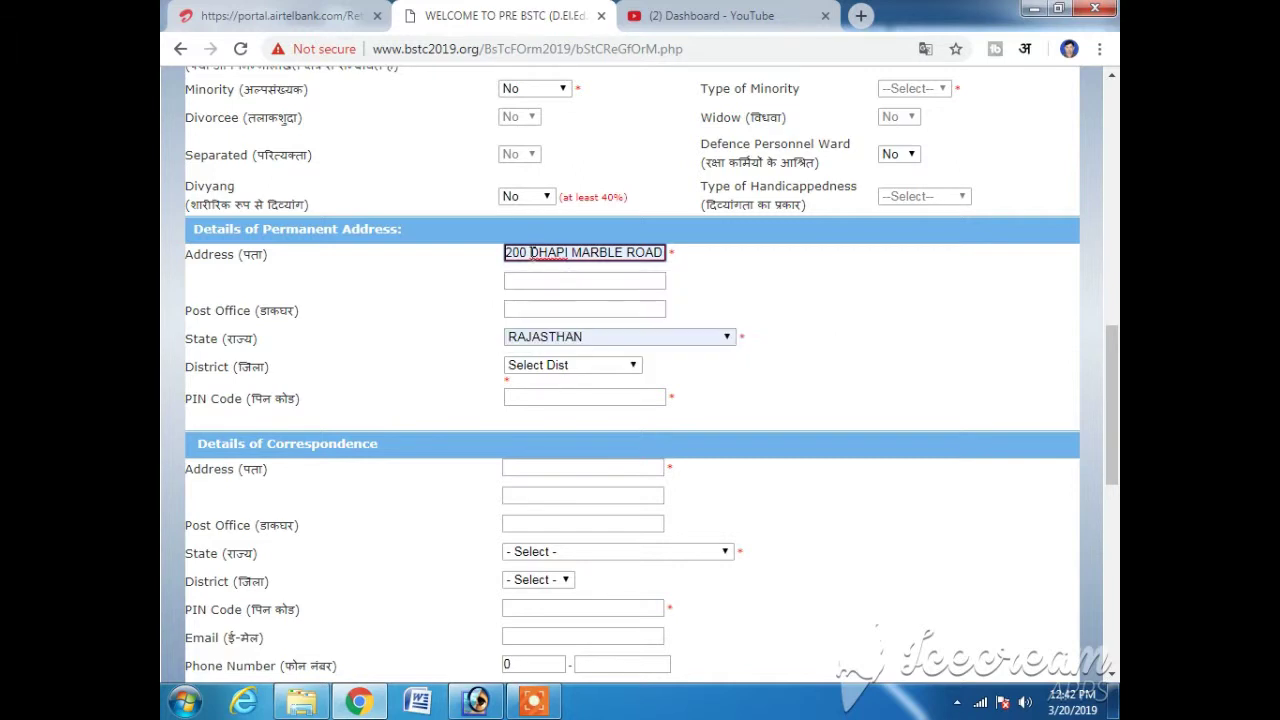
{"action": "triple_click", "coordinate": [645, 253]}
{"action": "left_click", "coordinate": [335, 334]}
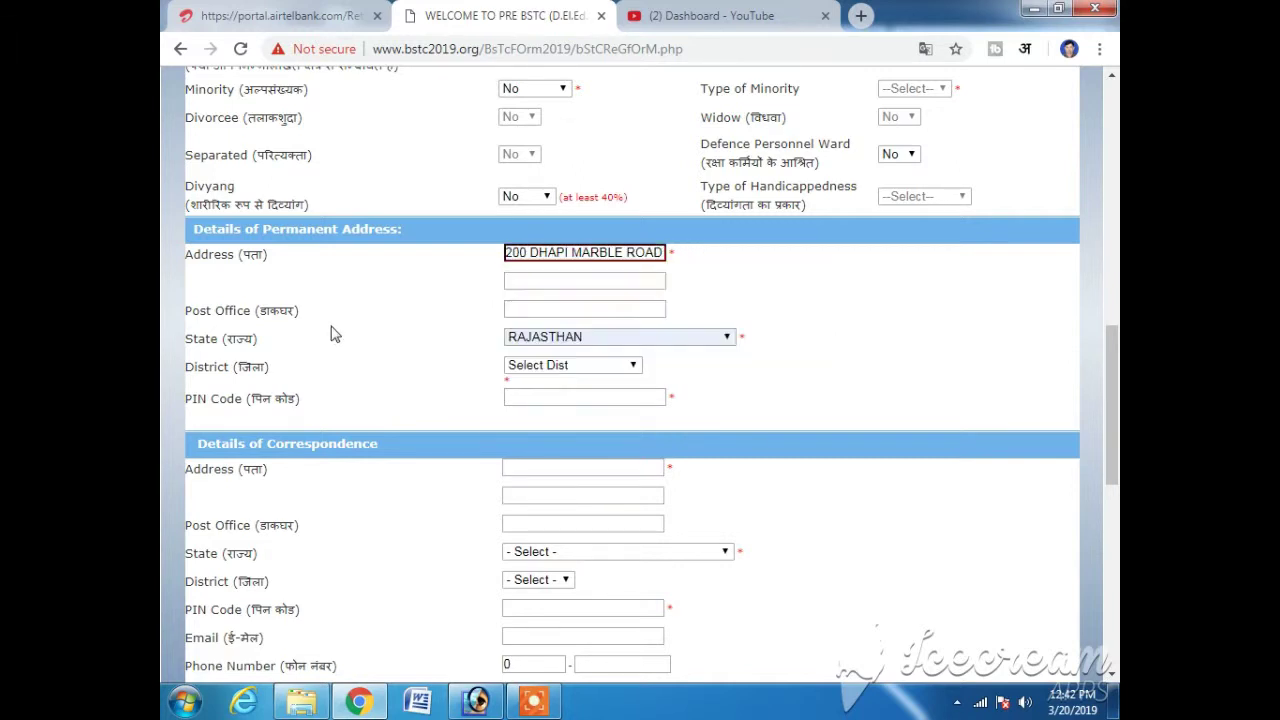
- Enter the post office name and choose JODHPUR as the permanent district
{"action": "left_click", "coordinate": [520, 280]}
{"action": "left_click", "coordinate": [575, 309]}
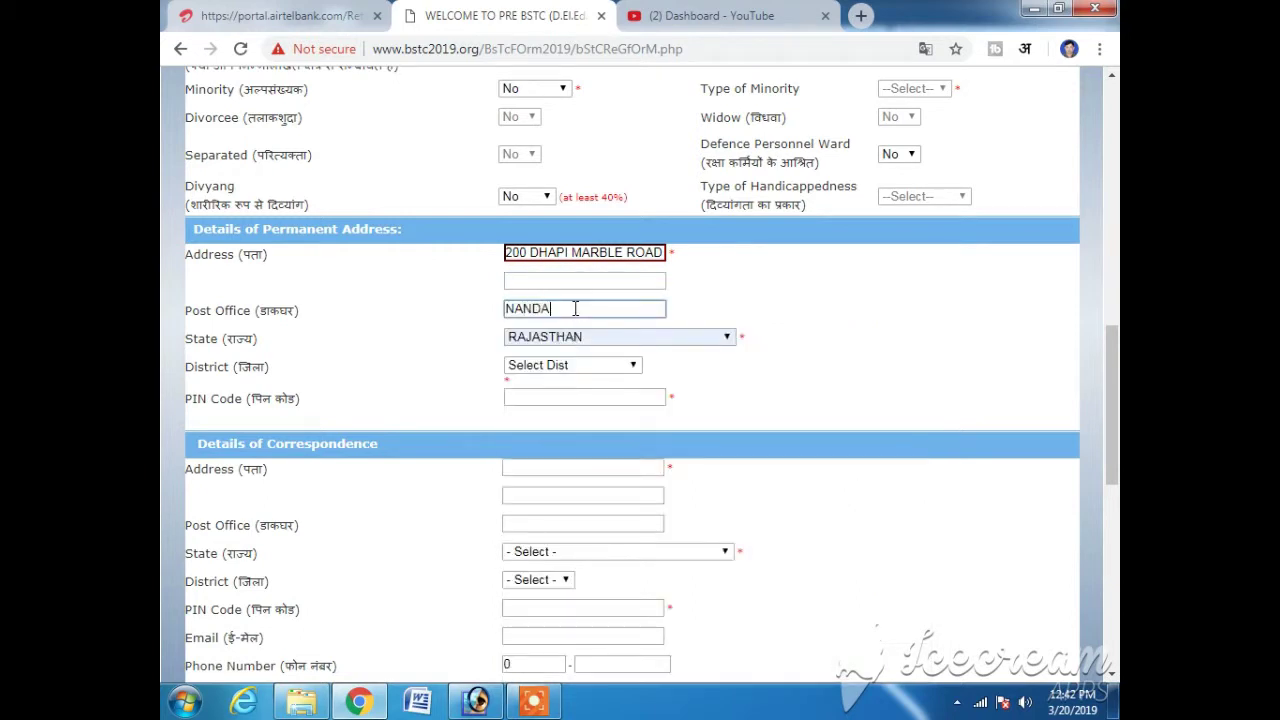
{"action": "key", "text": "Tab"}
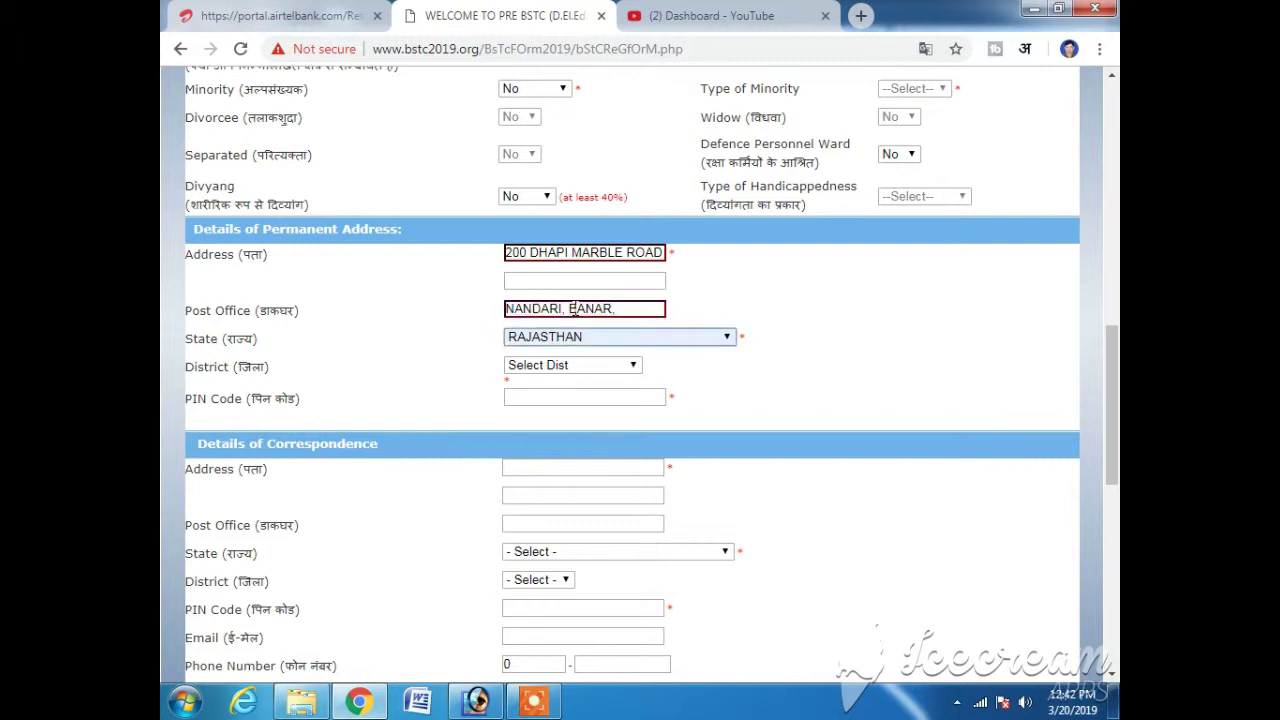
{"action": "left_click", "coordinate": [585, 370]}
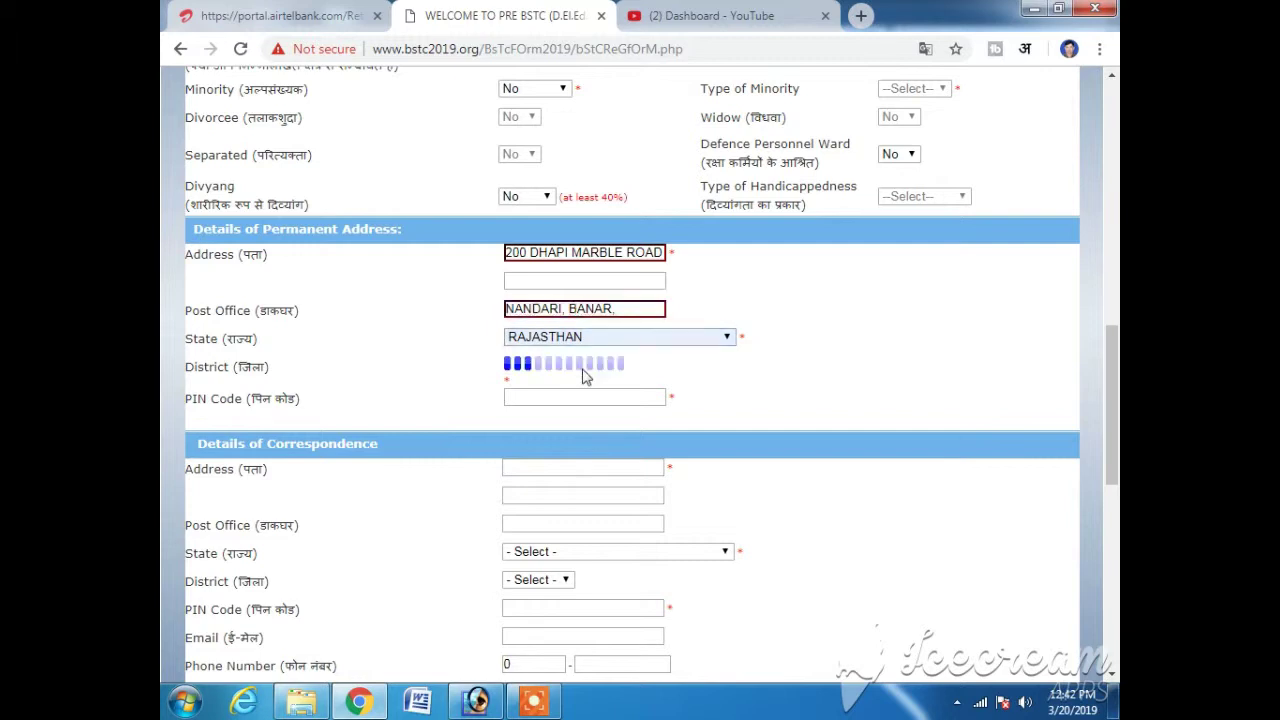
{"action": "left_click", "coordinate": [585, 368]}
{"action": "type", "text": "jodhpur"}
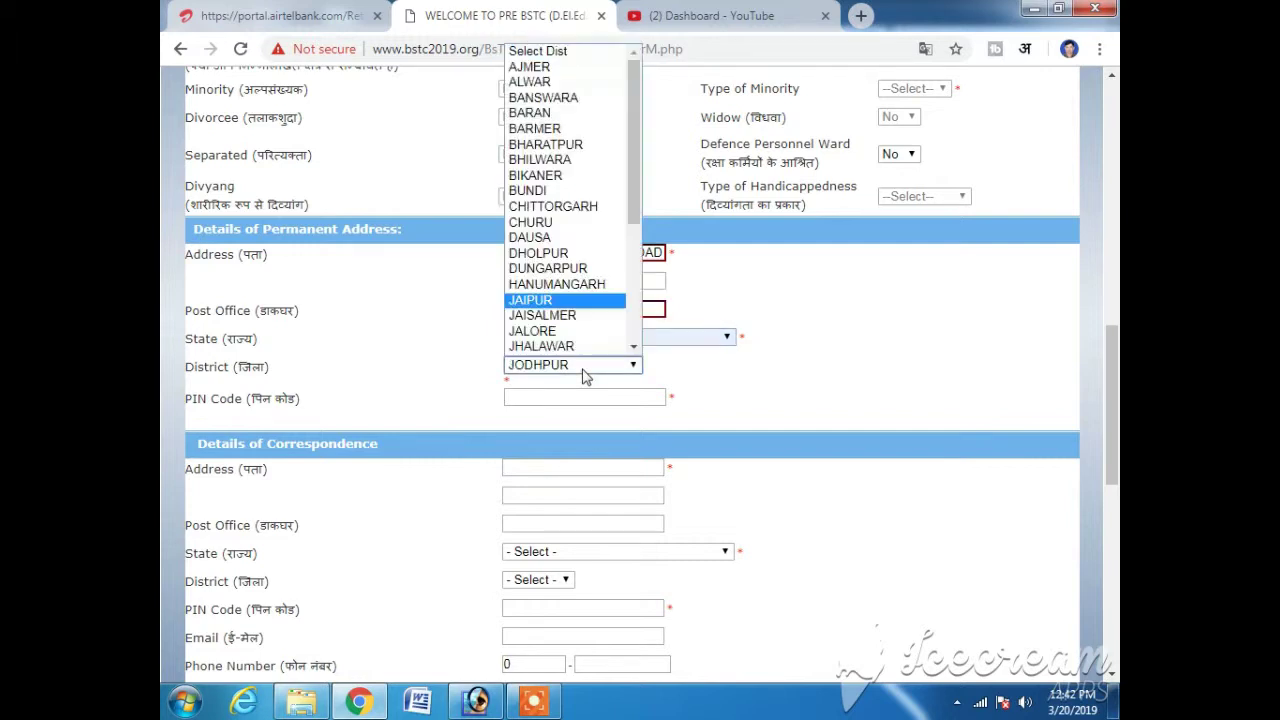
{"action": "key", "text": "Return"}
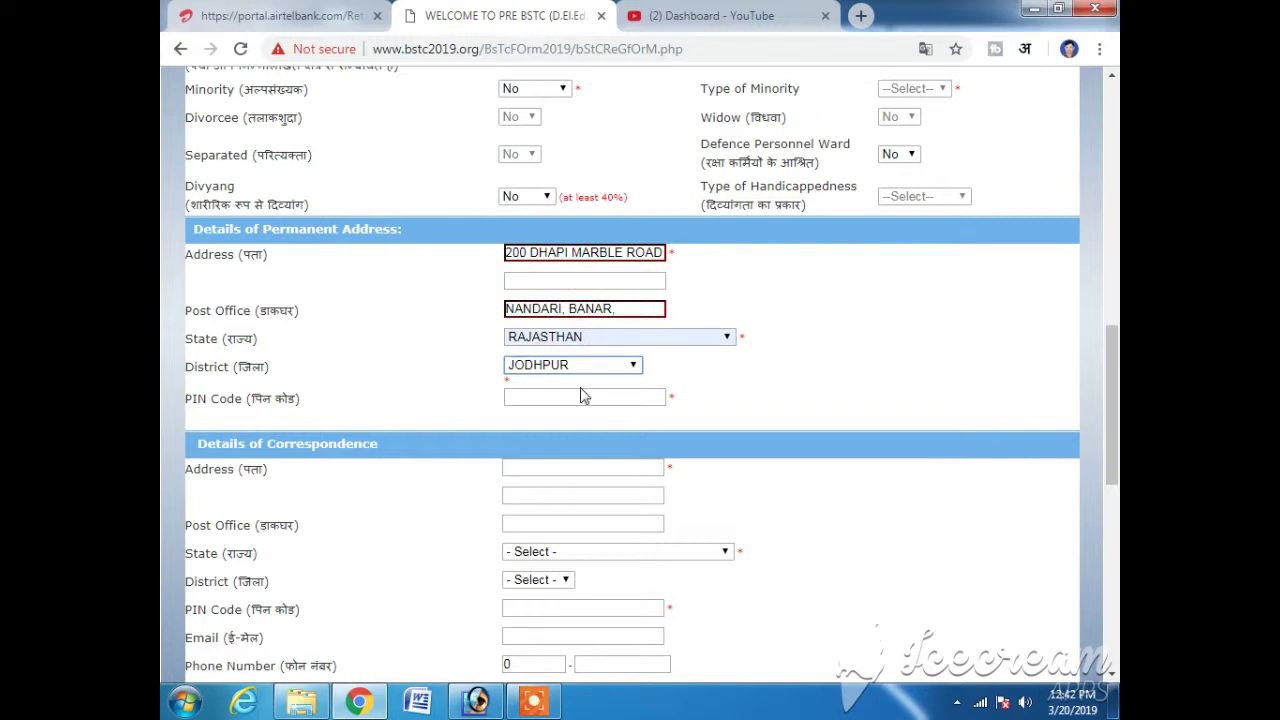
{"action": "left_click", "coordinate": [584, 396]}
- Finish the permanent PIN code and copy the permanent address into the correspondence address field
{"action": "type", "text": "3"}
{"action": "type", "text": "42027"}
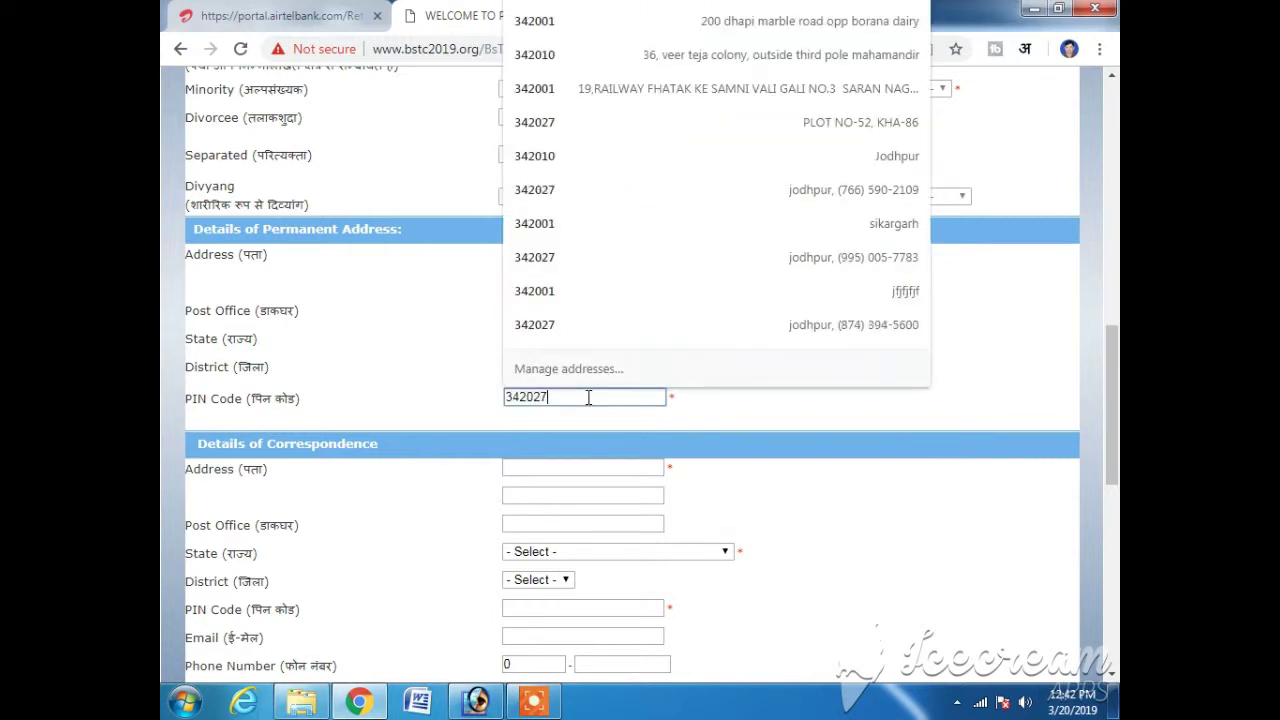
{"action": "left_click", "coordinate": [573, 467]}
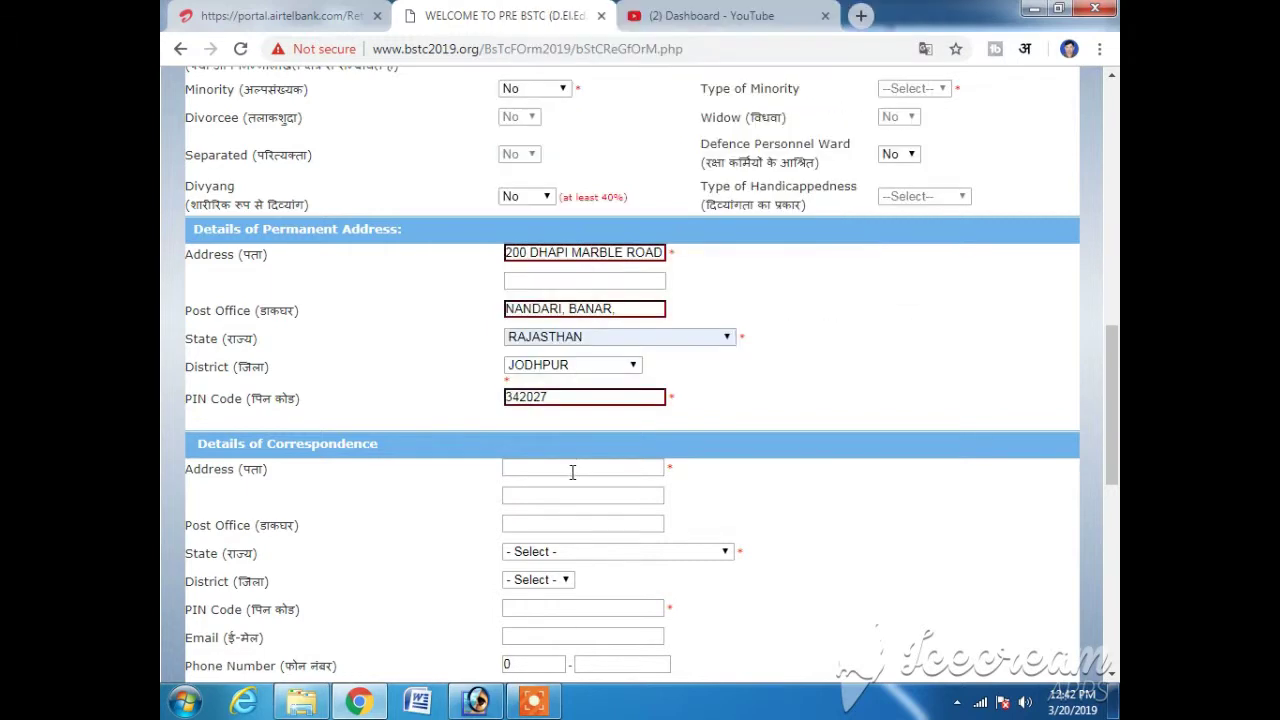
{"action": "left_click", "coordinate": [574, 469]}
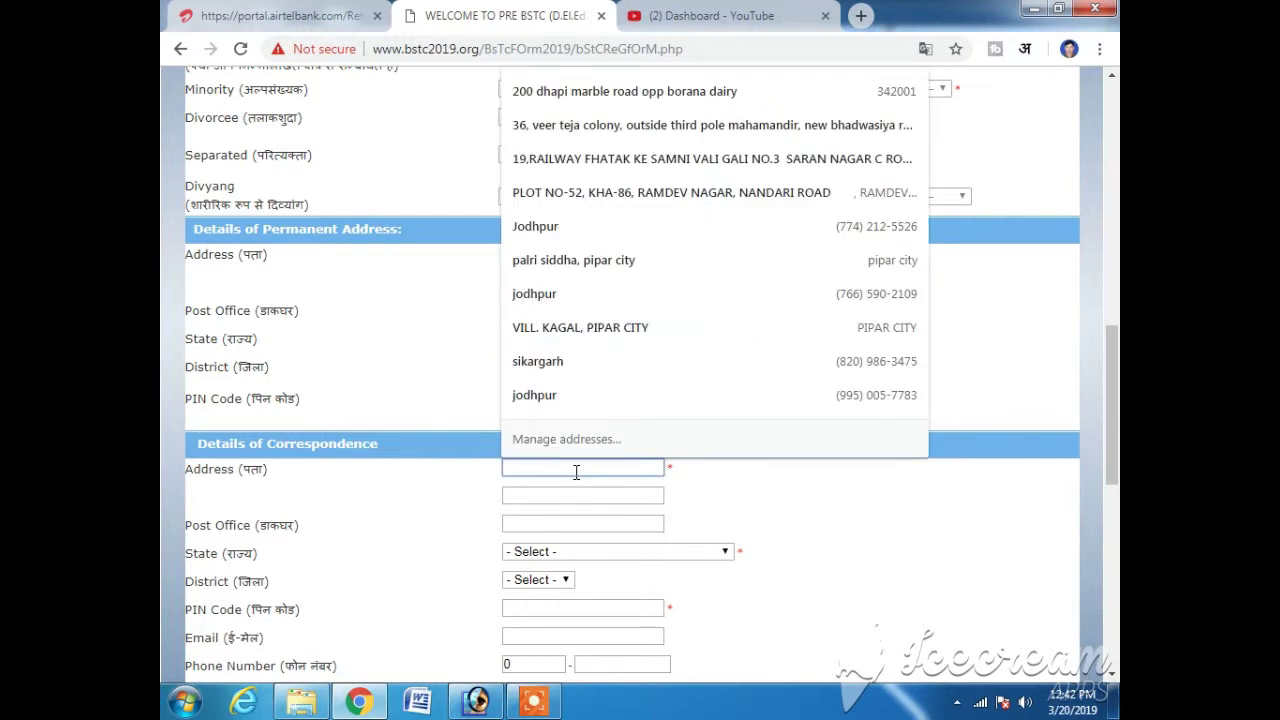
{"action": "left_click", "coordinate": [588, 289]}
{"action": "left_click", "coordinate": [804, 154]}
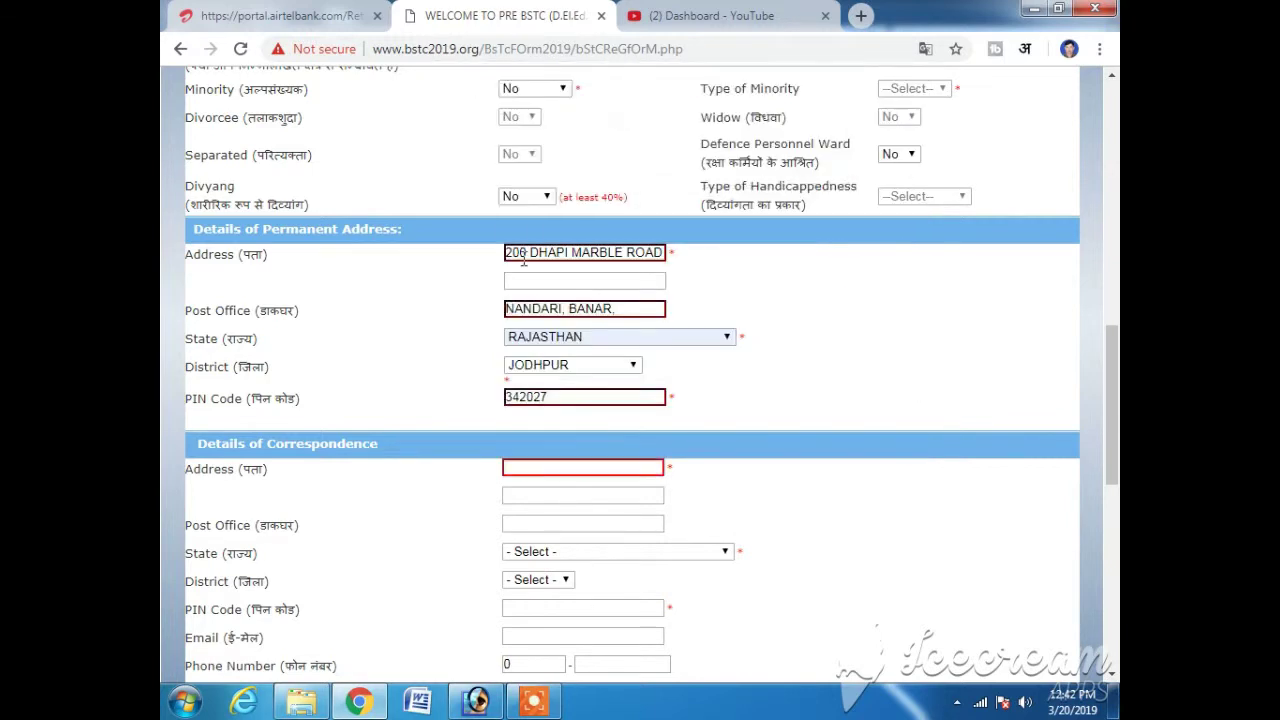
{"action": "triple_click", "coordinate": [575, 255]}
{"action": "left_click", "coordinate": [576, 256]}
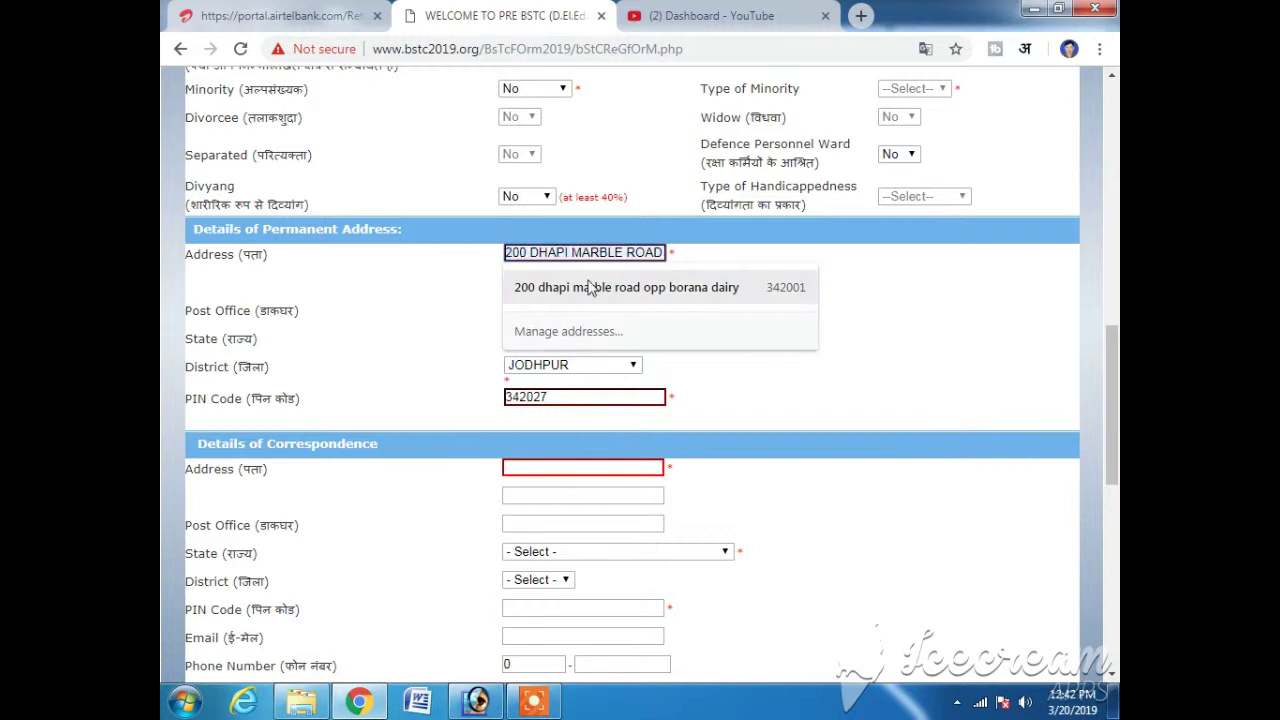
{"action": "triple_click", "coordinate": [589, 258]}
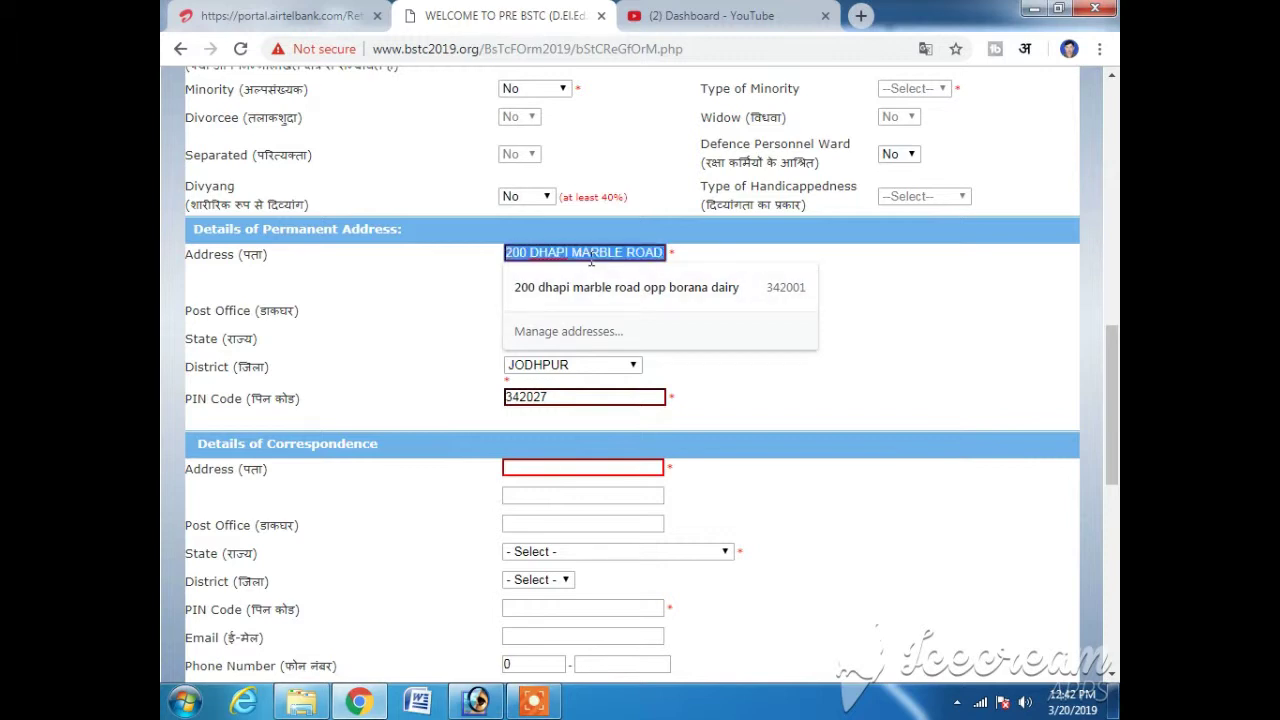
{"action": "left_click", "coordinate": [600, 287]}
{"action": "left_click", "coordinate": [550, 468]}
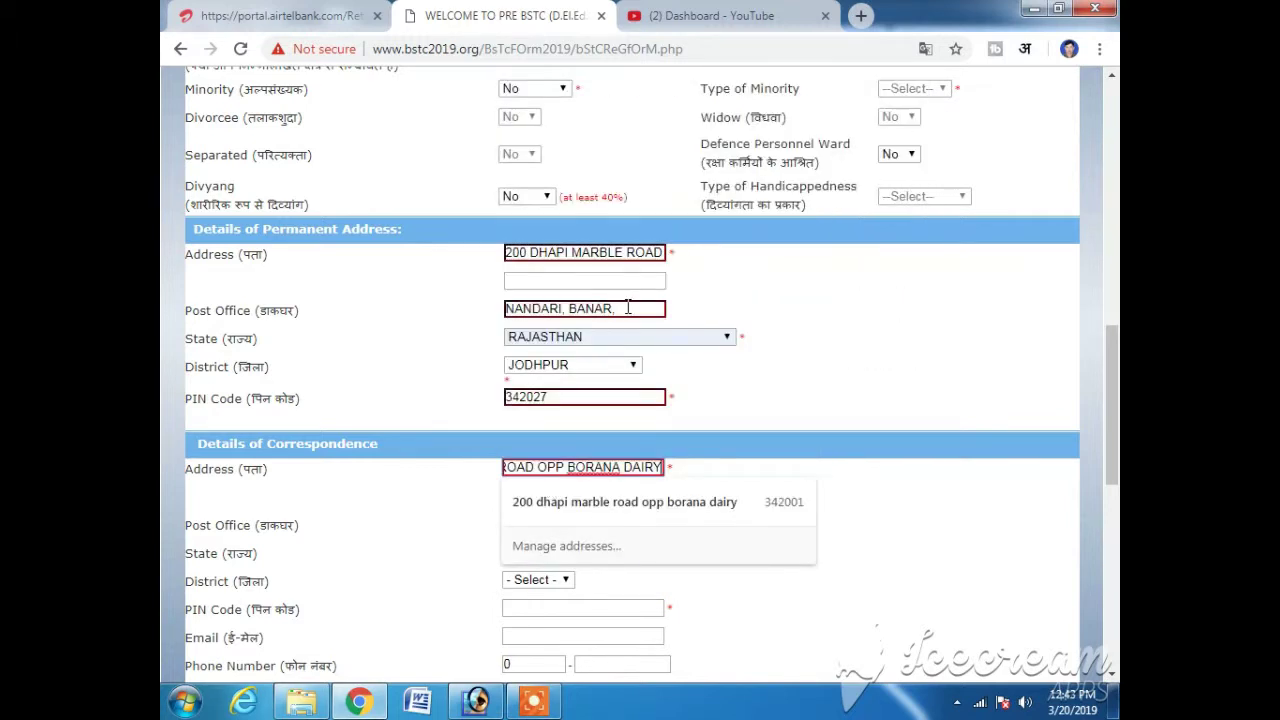
- Copy the permanent post office into the correspondence post office field
{"action": "left_click_drag", "start_coordinate": [628, 308], "coordinate": [515, 337]}
{"action": "key", "text": "ctrl+c"}
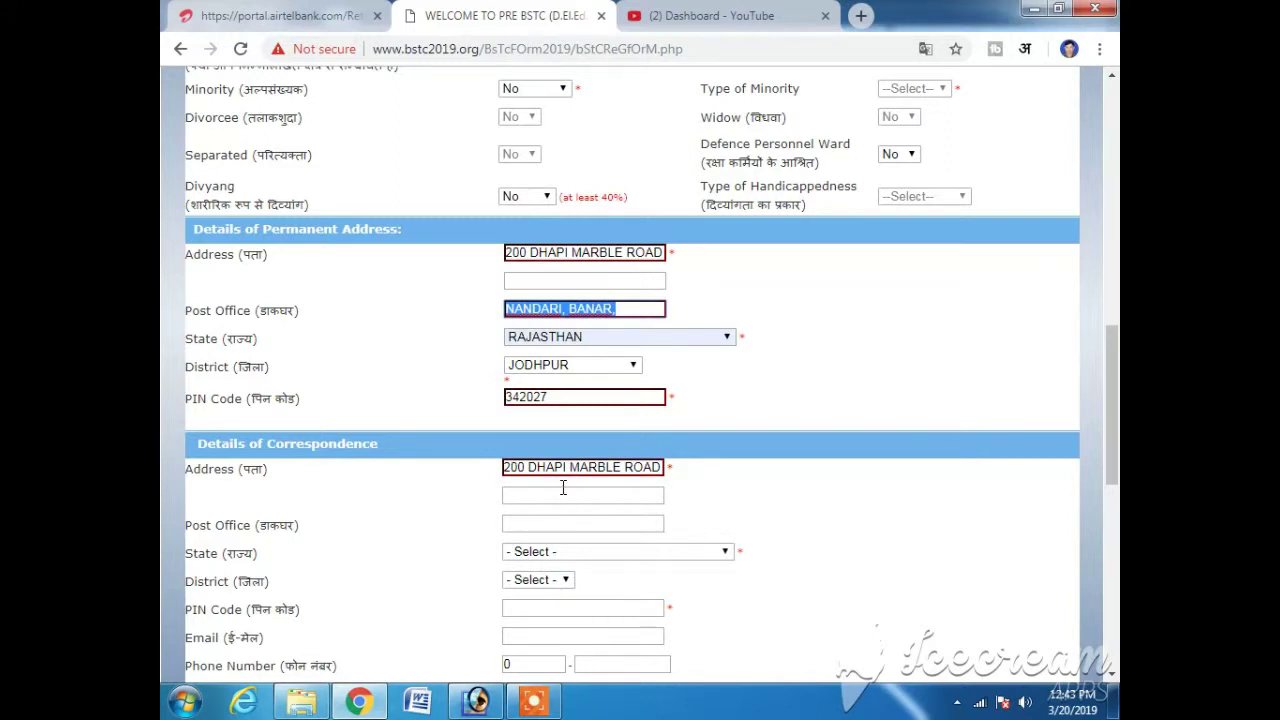
{"action": "left_click", "coordinate": [566, 493]}
{"action": "left_click", "coordinate": [558, 524]}
{"action": "key", "text": "ctrl+v"}
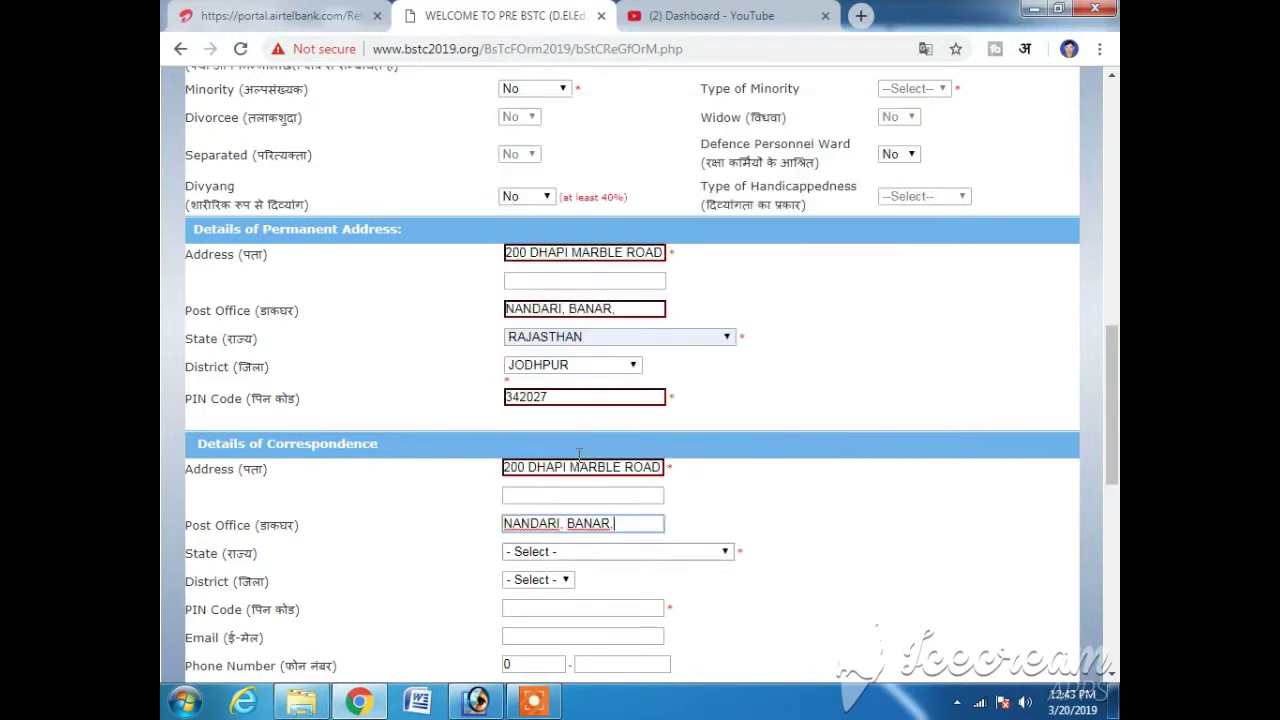
- Set the correspondence state to RAJASTHAN and the district to JODHPUR
{"action": "left_click", "coordinate": [597, 553]}
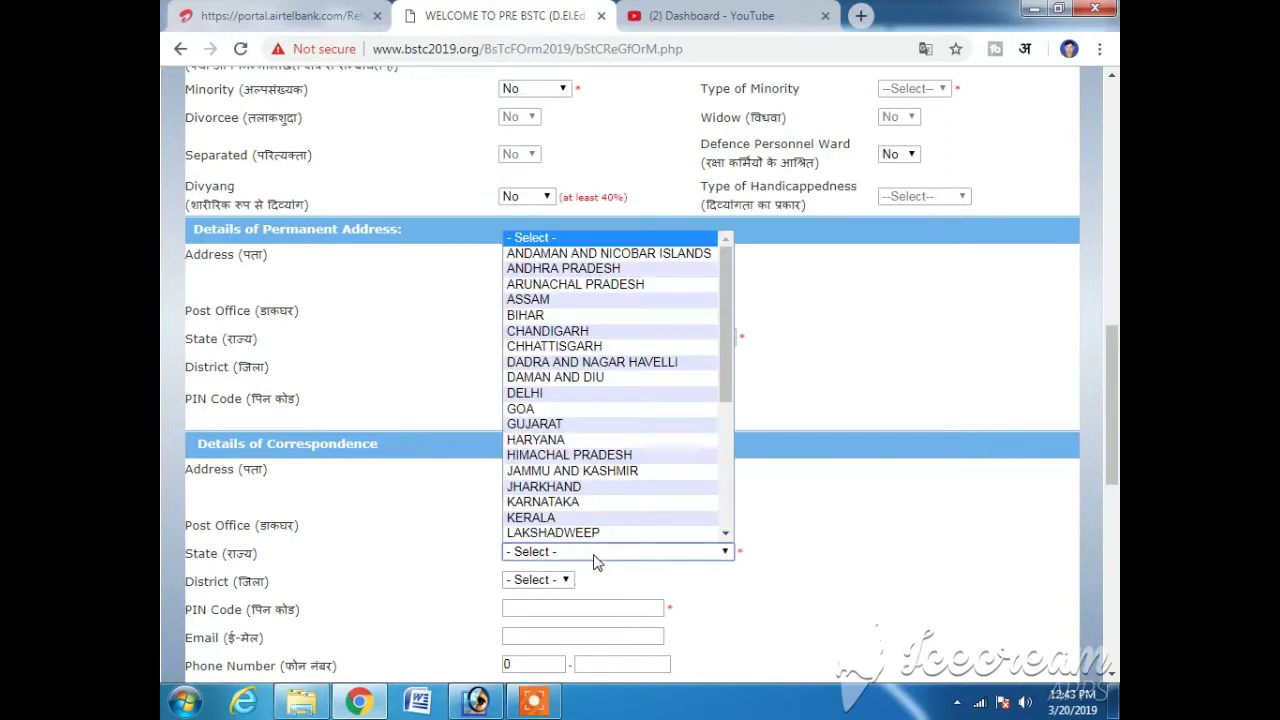
{"action": "key", "text": "r"}
{"action": "key", "text": "Return"}
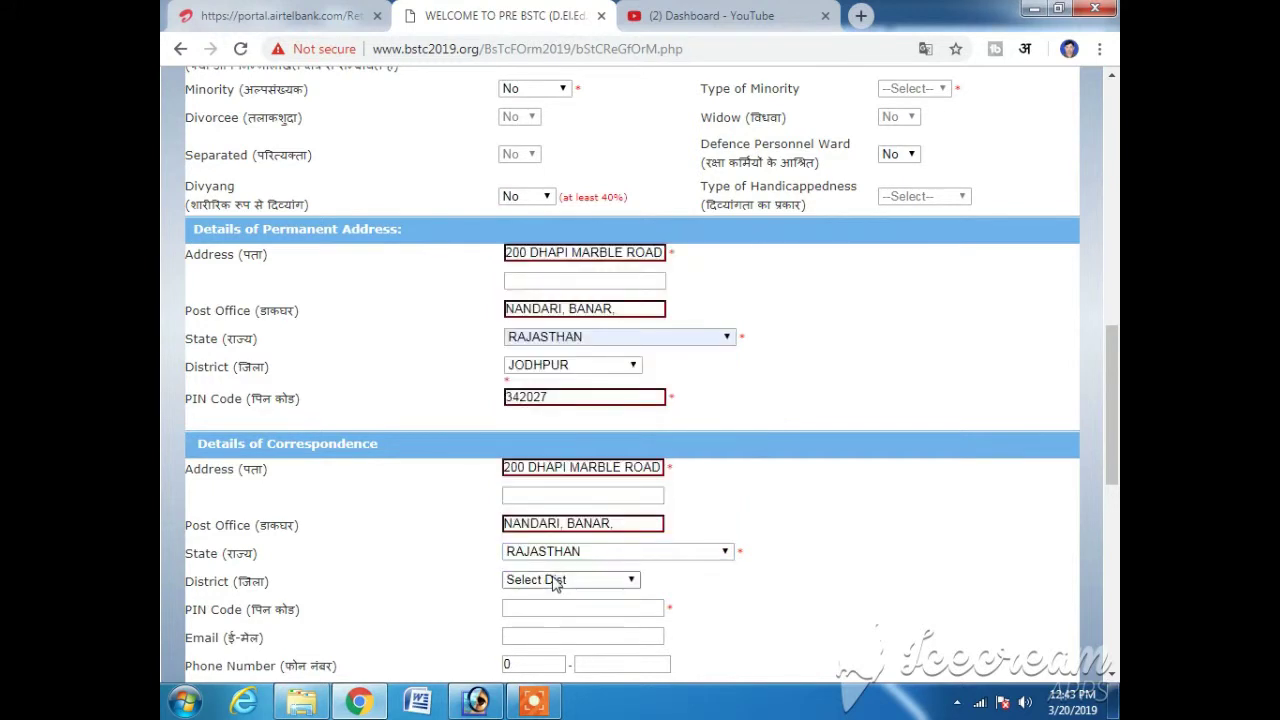
{"action": "left_click", "coordinate": [555, 580]}
{"action": "key", "text": "j"}
{"action": "key", "text": "o"}
{"action": "key", "text": "Return"}
{"action": "scroll", "coordinate": [555, 585], "scroll_direction": "down", "scroll_amount": 1}
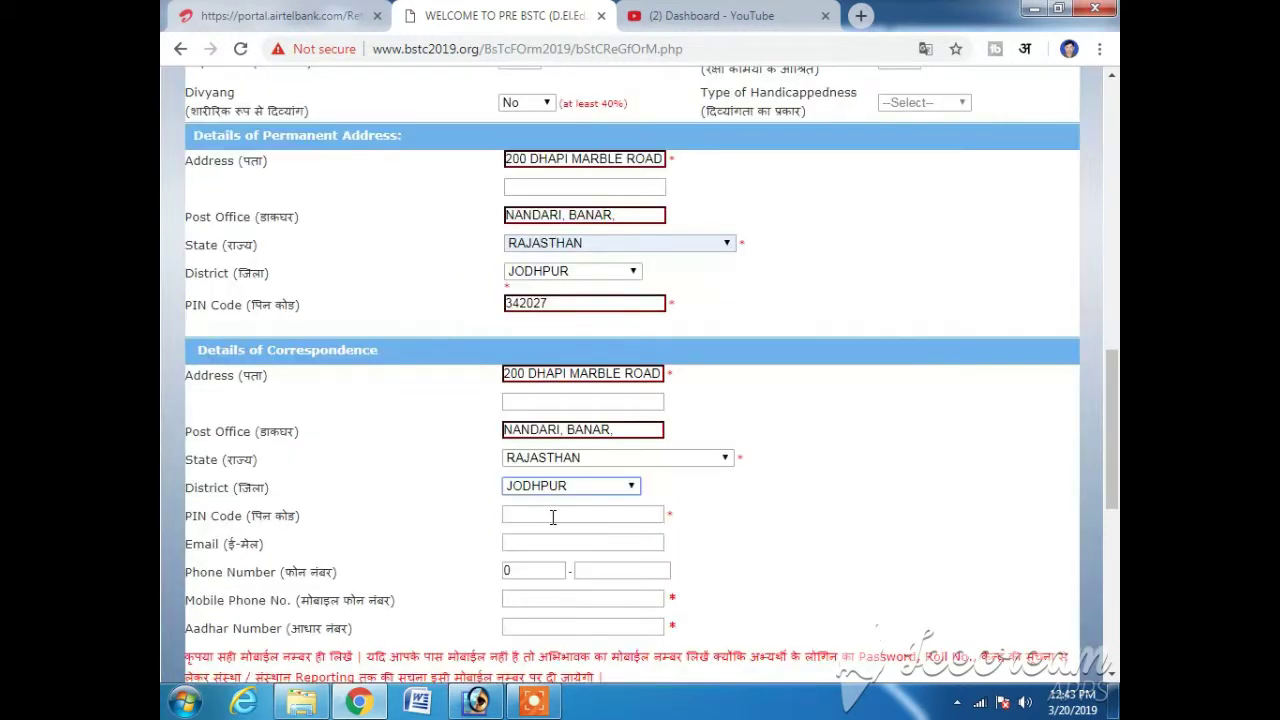
- Enter the correspondence PIN code and the applicant's e-mail address
{"action": "left_click", "coordinate": [552, 517]}
{"action": "type", "text": "34202"}
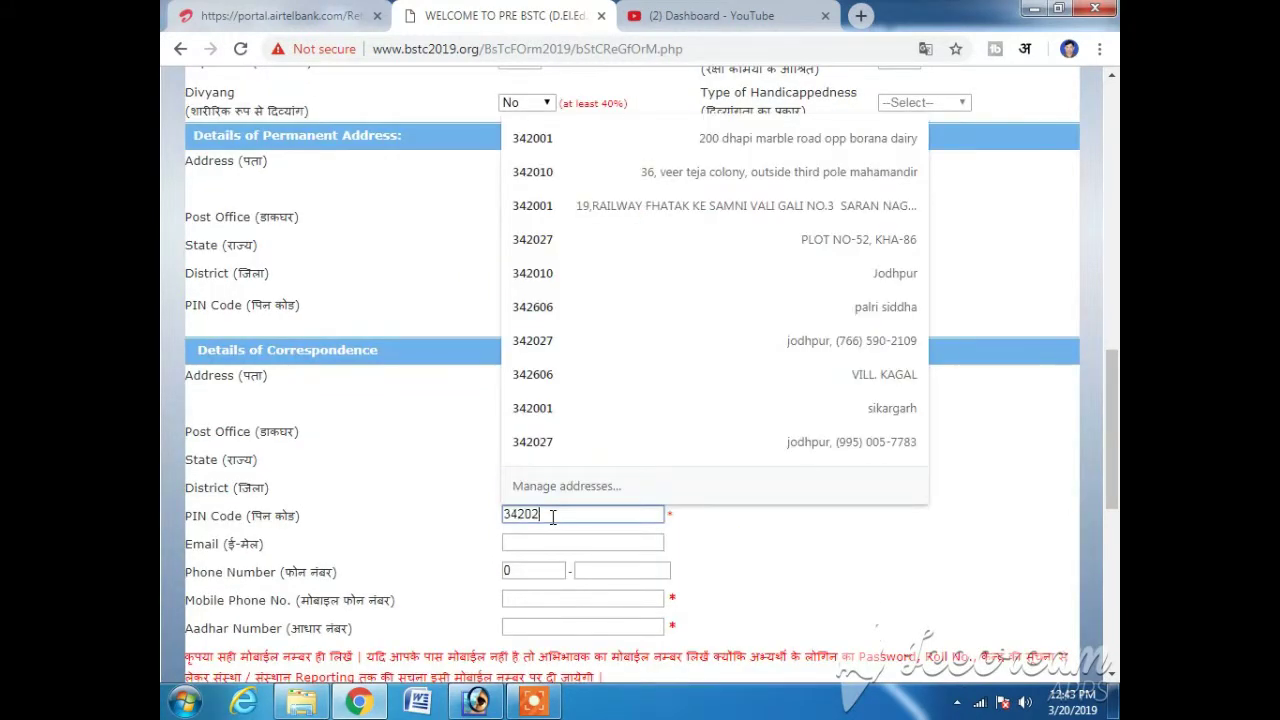
{"action": "type", "text": "7"}
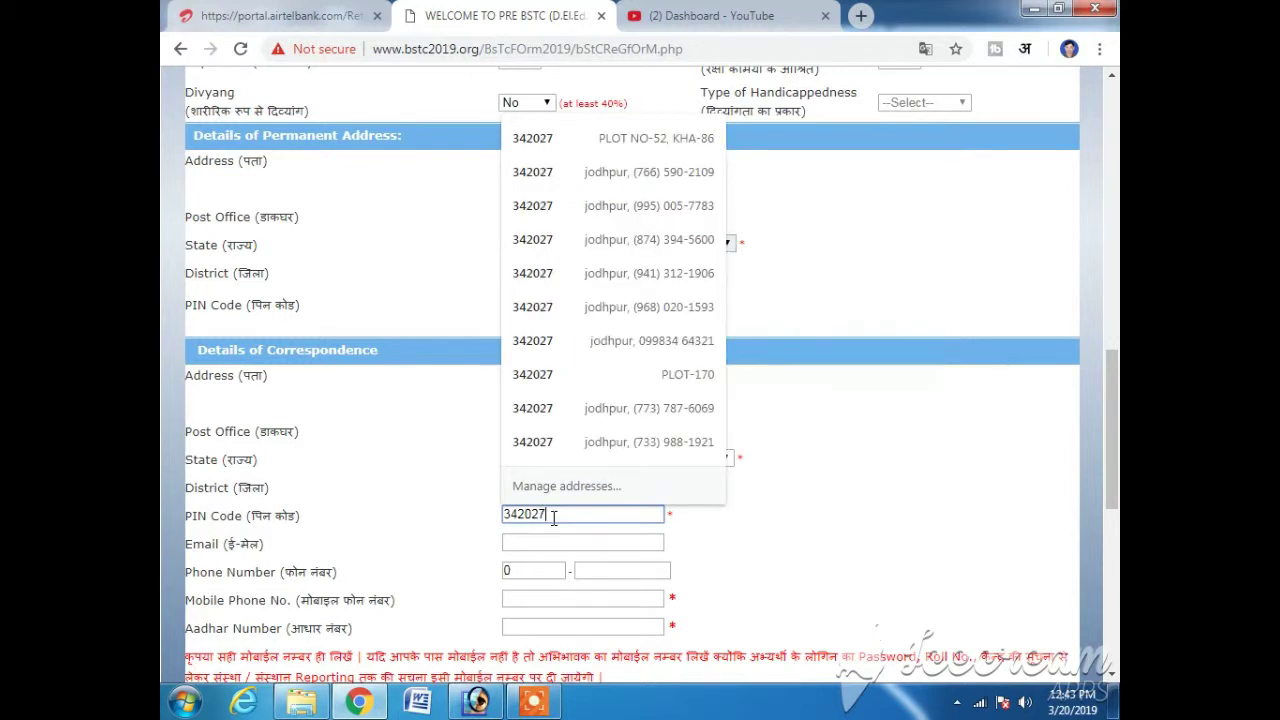
{"action": "left_click", "coordinate": [540, 541]}
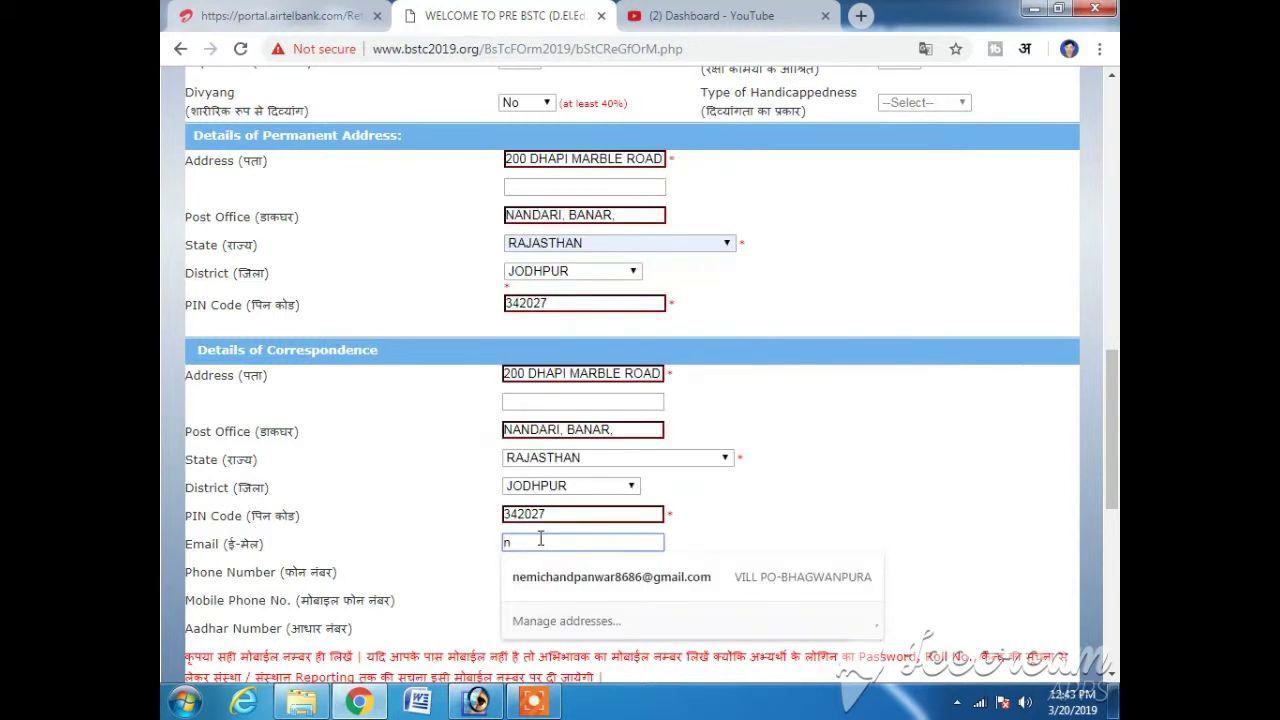
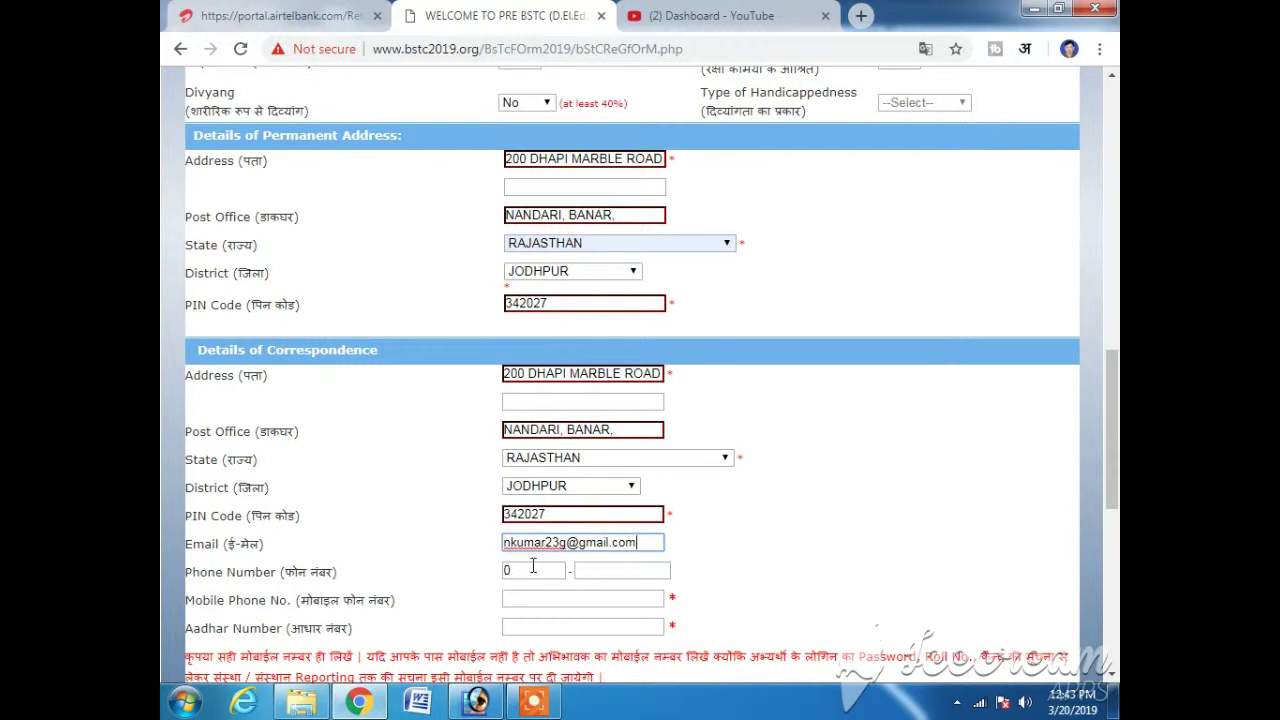
- Enter the applicant's mobile phone number and Aadhaar number
{"action": "scroll", "coordinate": [521, 571], "scroll_direction": "down", "scroll_amount": 1}
{"action": "left_click", "coordinate": [559, 505]}
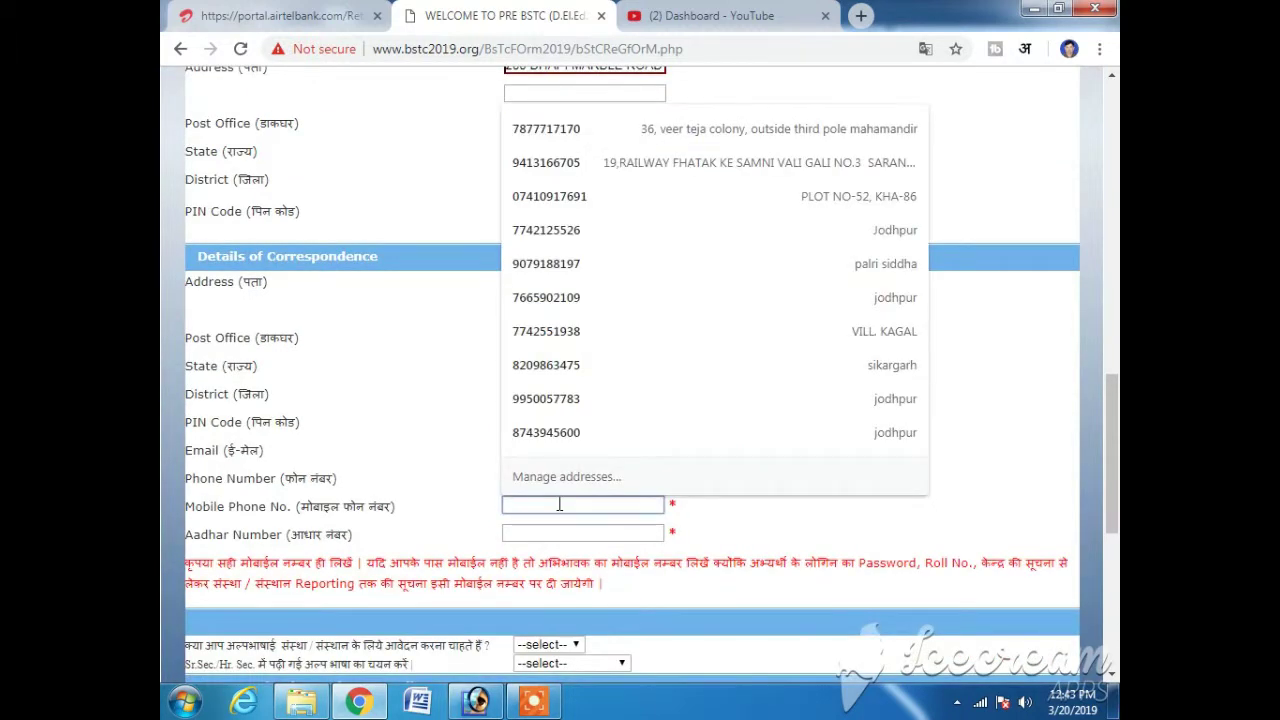
{"action": "left_click", "coordinate": [571, 533]}
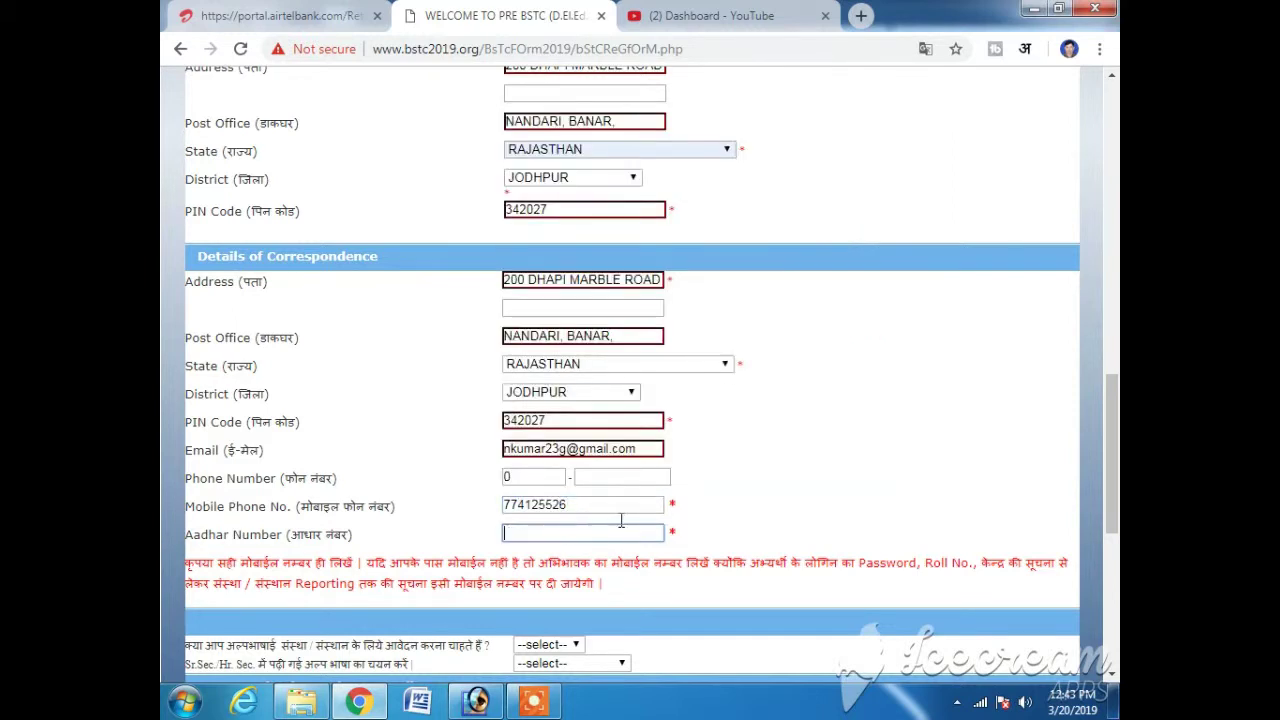
{"action": "type", "text": "12345678900"}
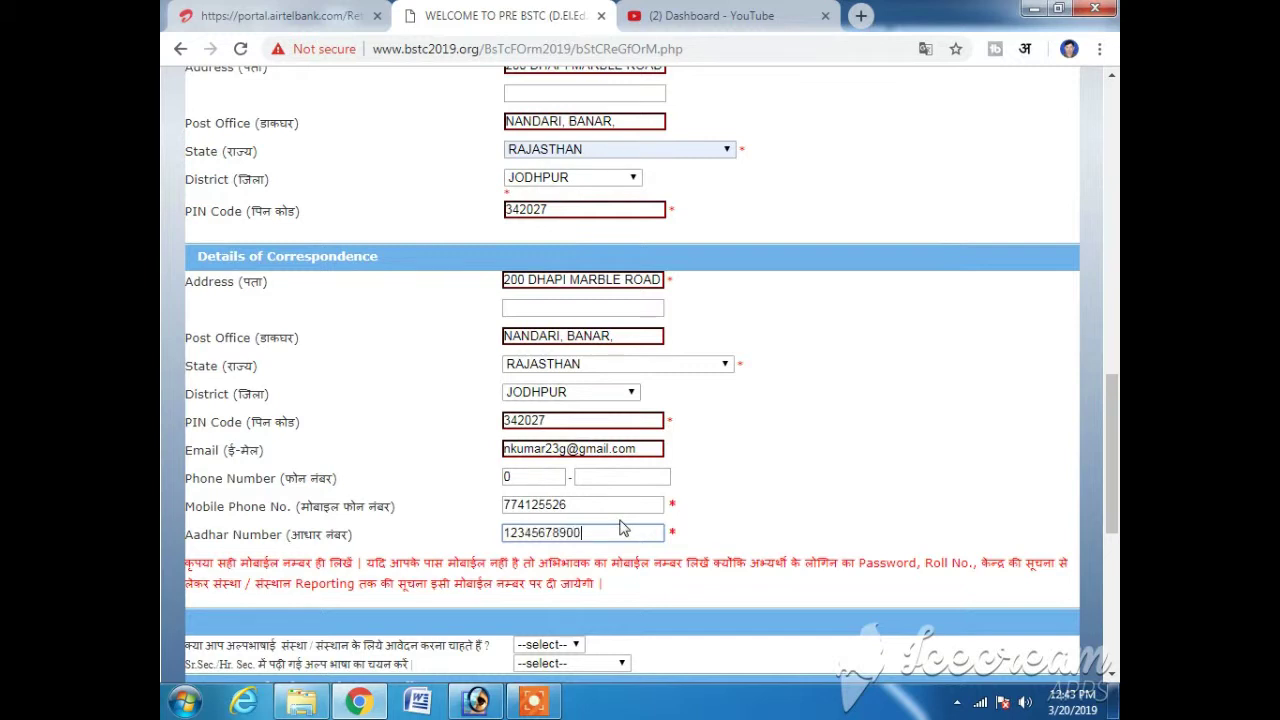
{"action": "type", "text": "0"}
- Answer NO to applying to a minority-language institution
{"action": "scroll", "coordinate": [600, 500], "scroll_direction": "down", "scroll_amount": 2}
{"action": "left_click", "coordinate": [563, 460]}
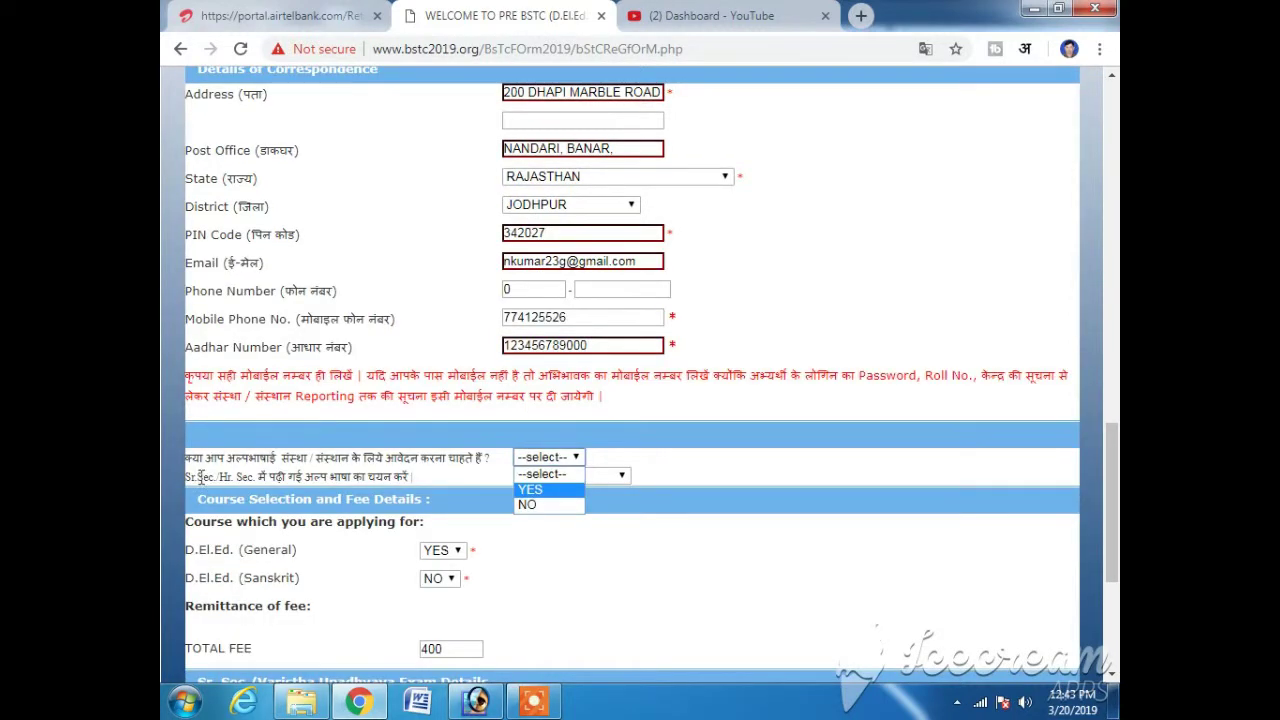
{"action": "left_click", "coordinate": [300, 472]}
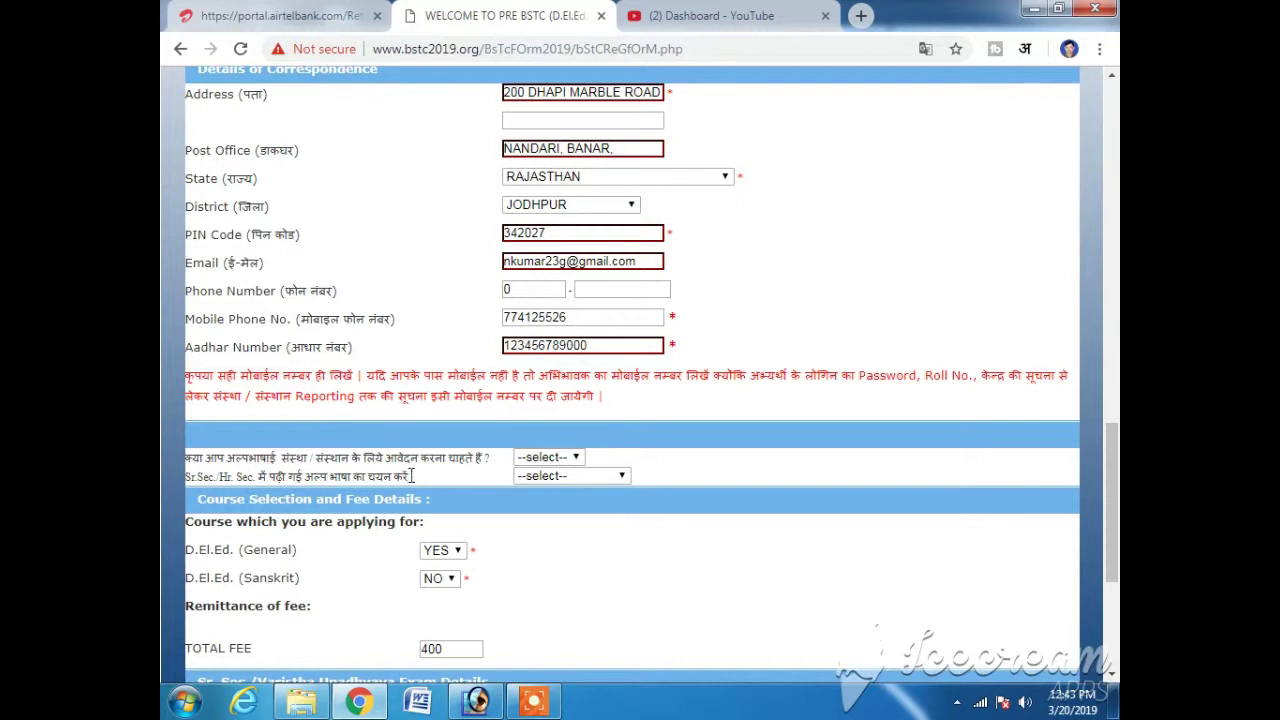
{"action": "left_click", "coordinate": [585, 477]}
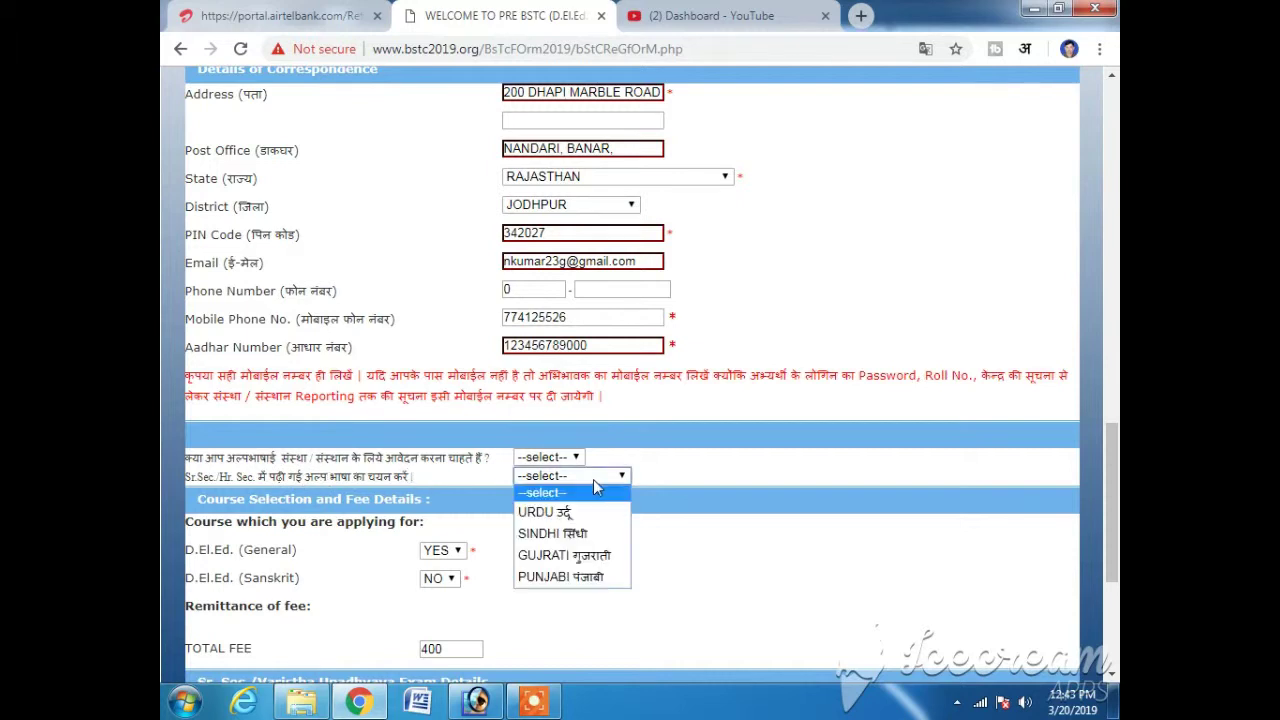
{"action": "left_click", "coordinate": [561, 460]}
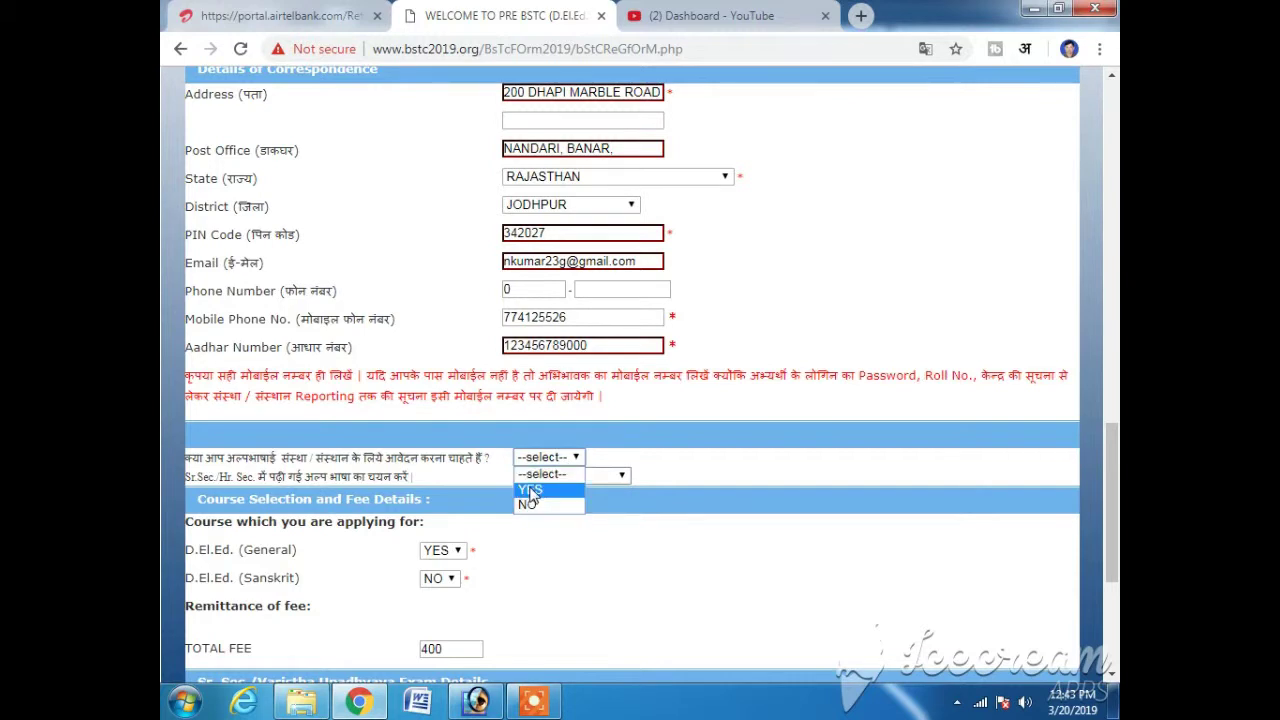
{"action": "left_click", "coordinate": [530, 492]}
{"action": "left_click", "coordinate": [570, 476]}
{"action": "left_click", "coordinate": [555, 476]}
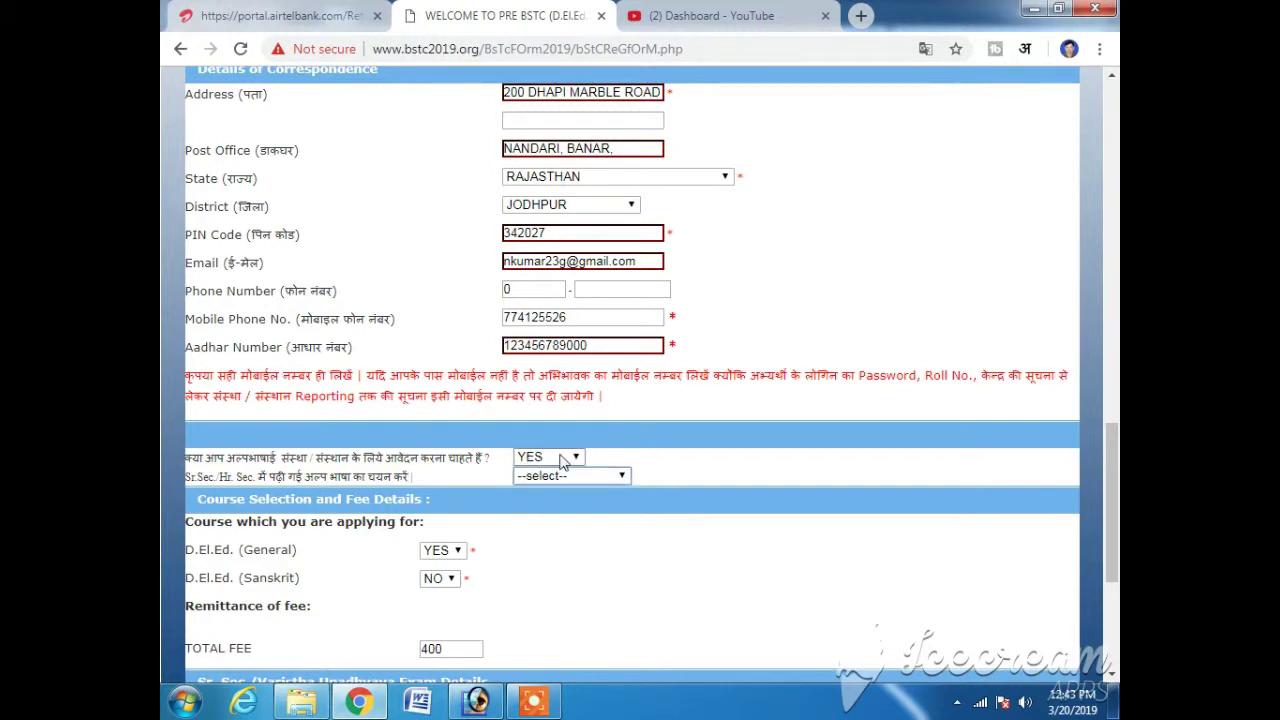
{"action": "left_click", "coordinate": [562, 460]}
{"action": "left_click", "coordinate": [536, 505]}
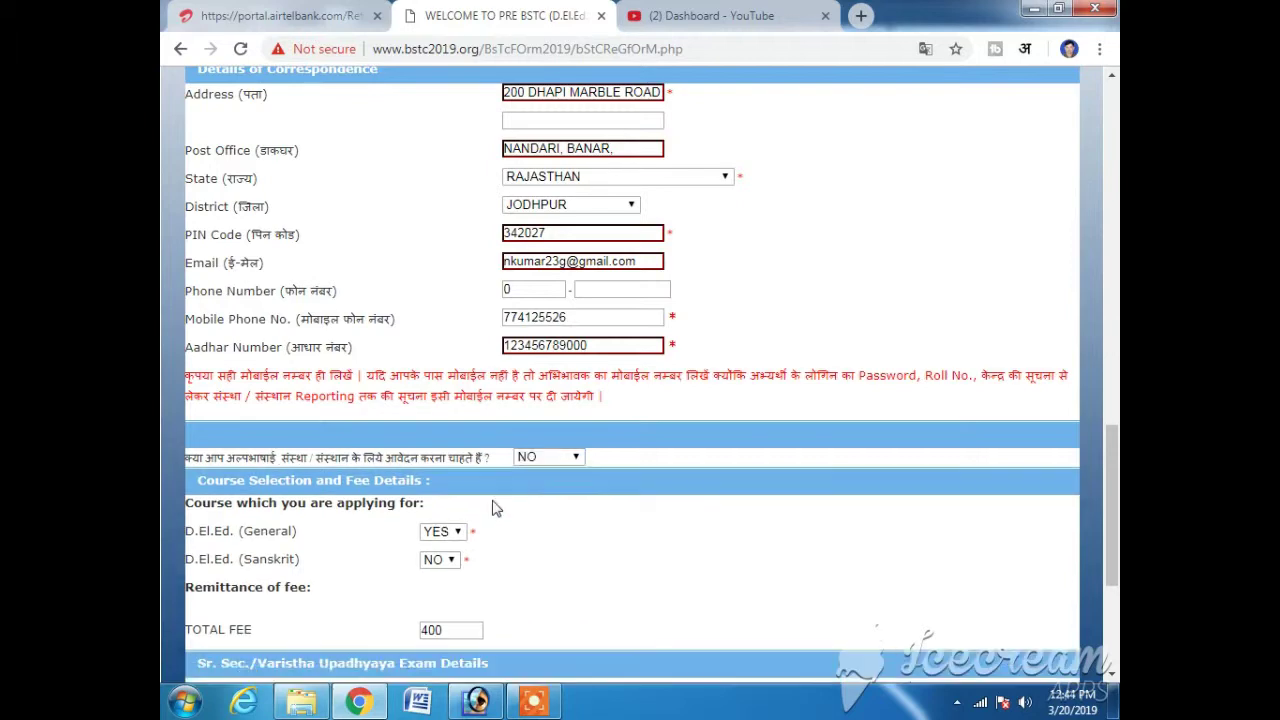
- Keep D.El.Ed. (General) at YES and D.El.Ed. (Sanskrit) at NO, with total fee 400
{"action": "scroll", "coordinate": [496, 508], "scroll_direction": "down", "scroll_amount": 3}
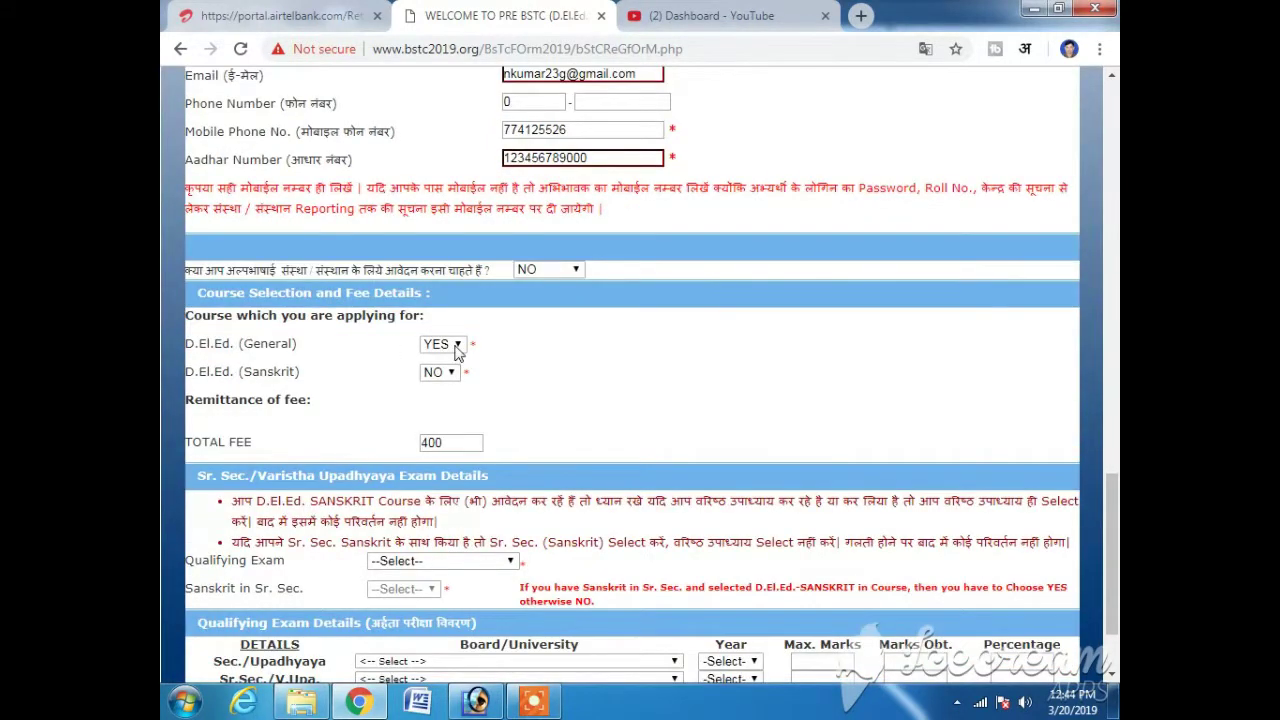
{"action": "left_click", "coordinate": [456, 346]}
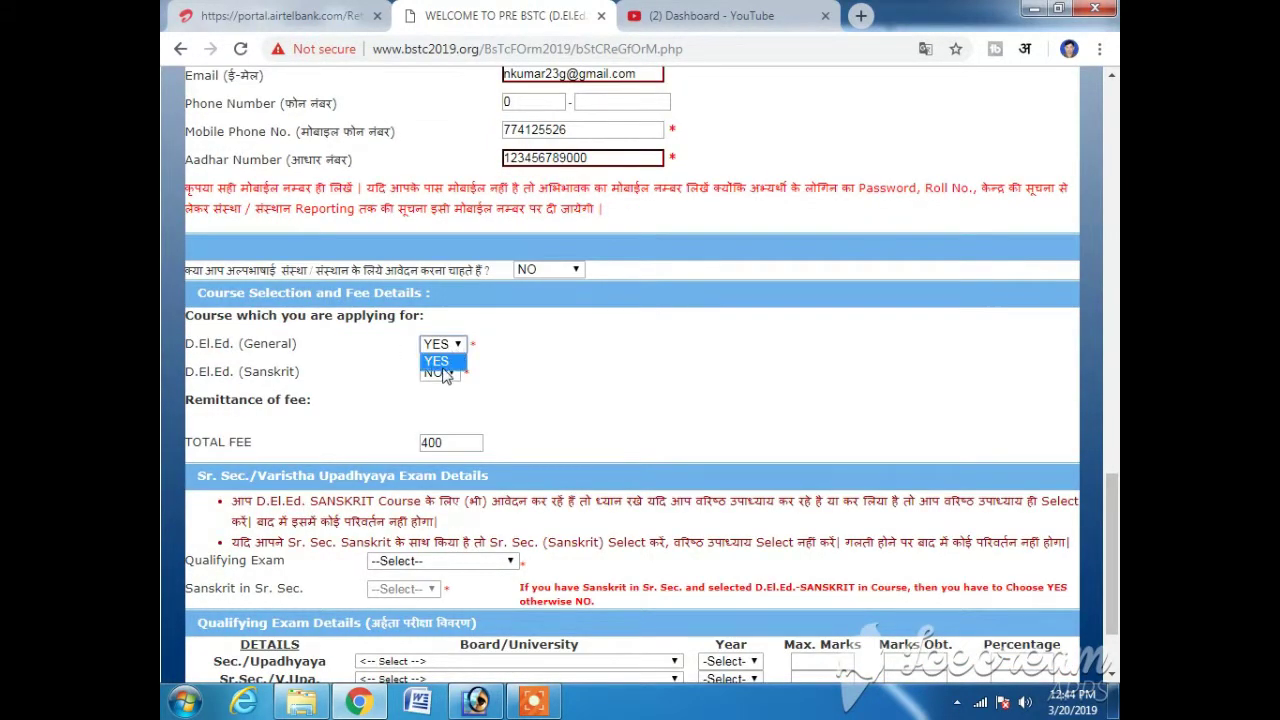
{"action": "left_click", "coordinate": [449, 371]}
{"action": "left_click", "coordinate": [446, 372]}
{"action": "left_click", "coordinate": [446, 374]}
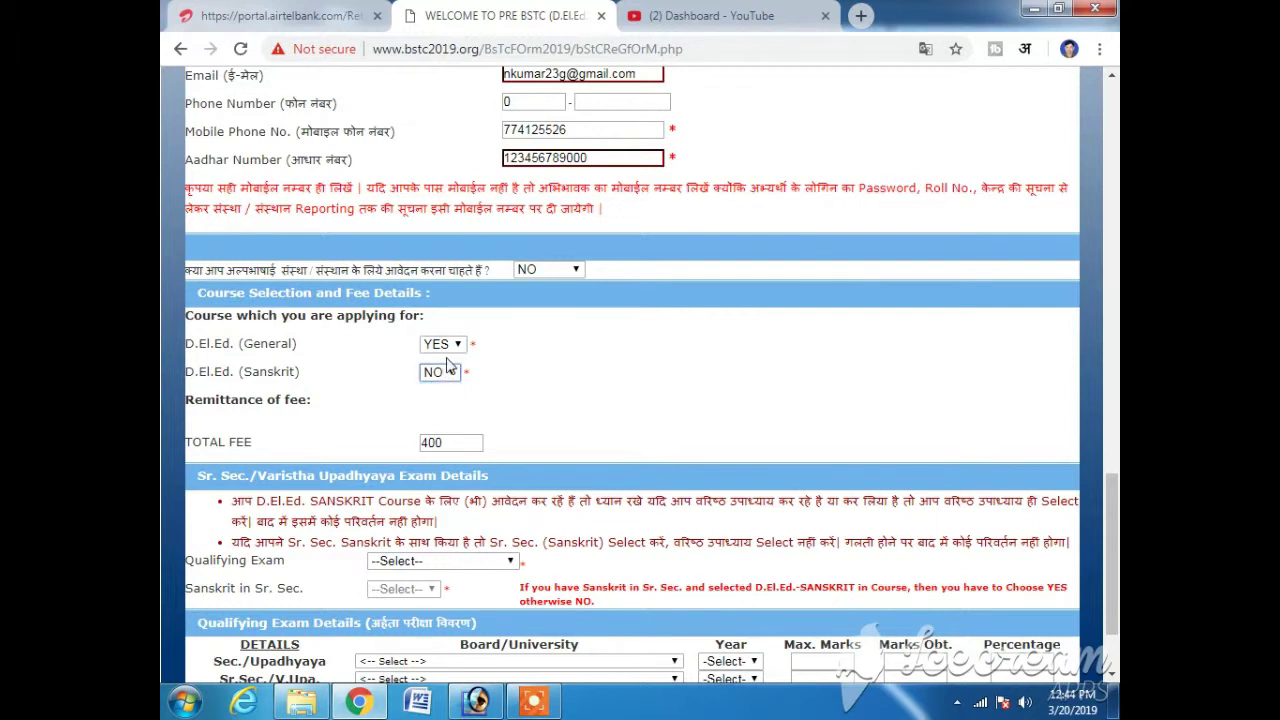
{"action": "left_click", "coordinate": [456, 346]}
{"action": "left_click", "coordinate": [440, 361]}
{"action": "left_click_drag", "start_coordinate": [442, 442], "coordinate": [415, 444]}
{"action": "left_click", "coordinate": [440, 374]}
{"action": "left_click", "coordinate": [440, 388]}
{"action": "left_click", "coordinate": [445, 344]}
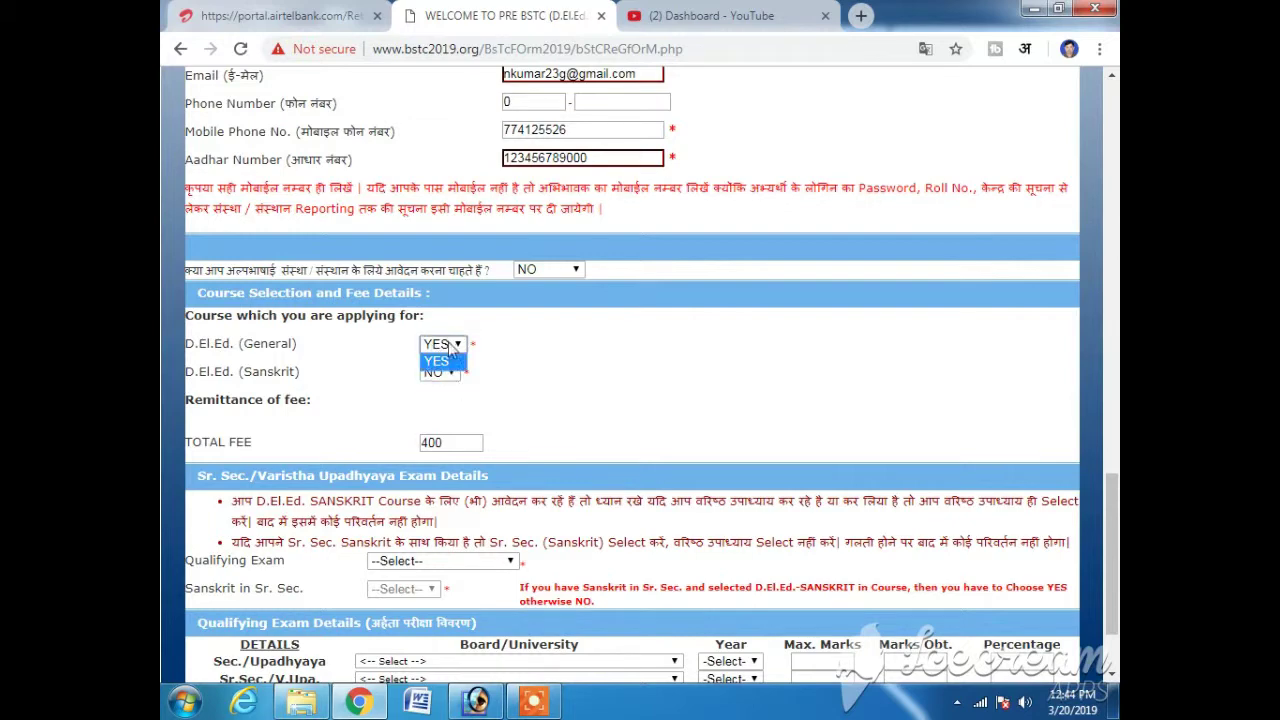
{"action": "left_click", "coordinate": [440, 357]}
{"action": "scroll", "coordinate": [533, 374], "scroll_direction": "down", "scroll_amount": 3}
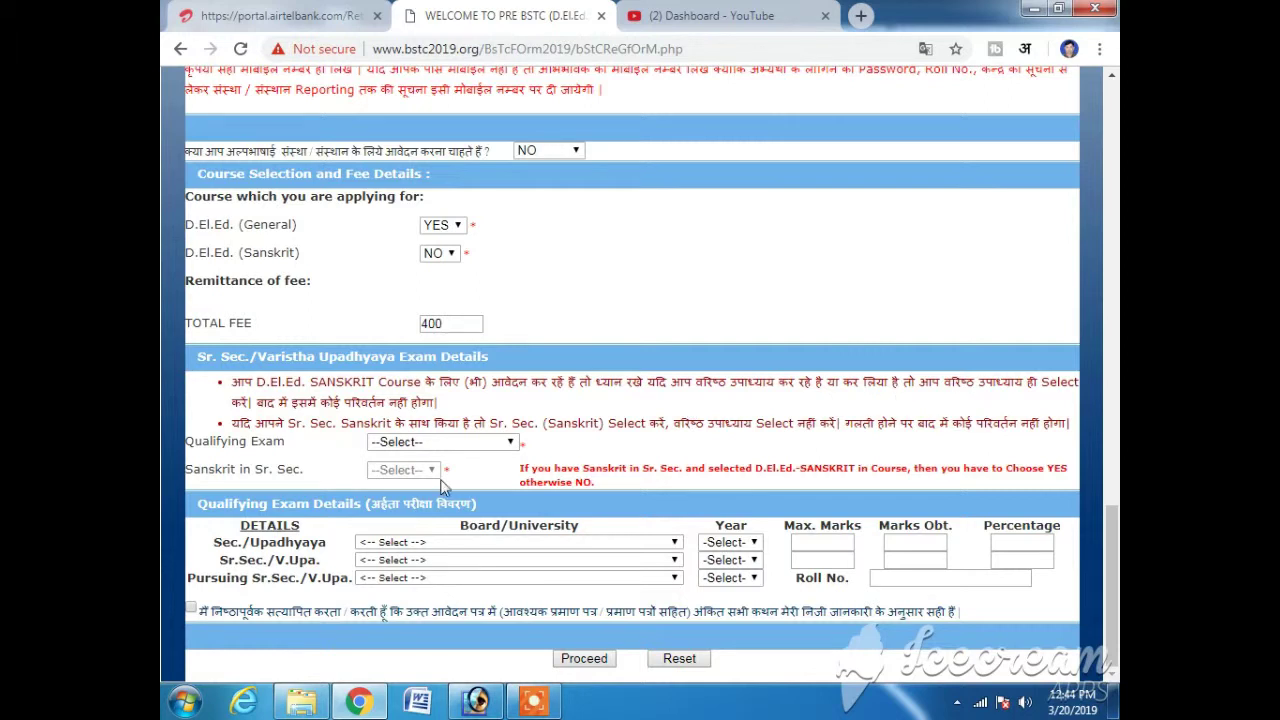
- Choose Sr. Sec. Pursuing as qualifying exam and answer NO for Sanskrit after the guidance message
{"action": "left_click", "coordinate": [506, 447]}
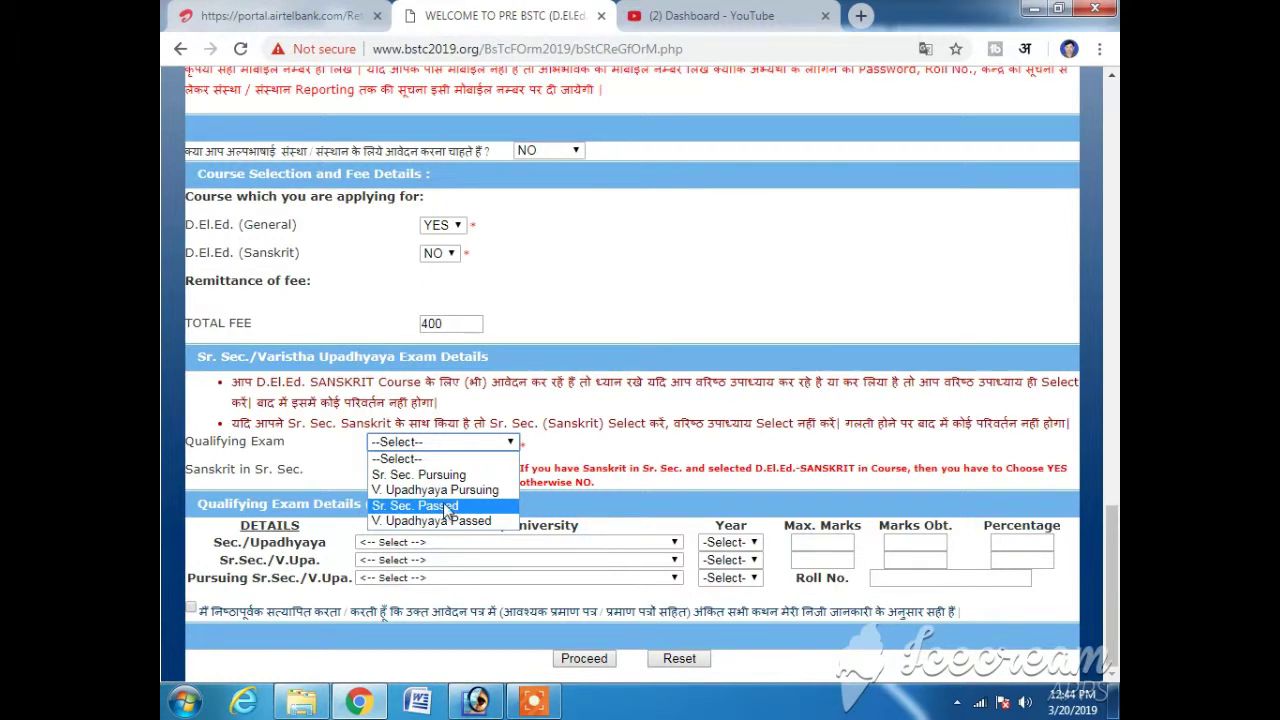
{"action": "left_click", "coordinate": [440, 475]}
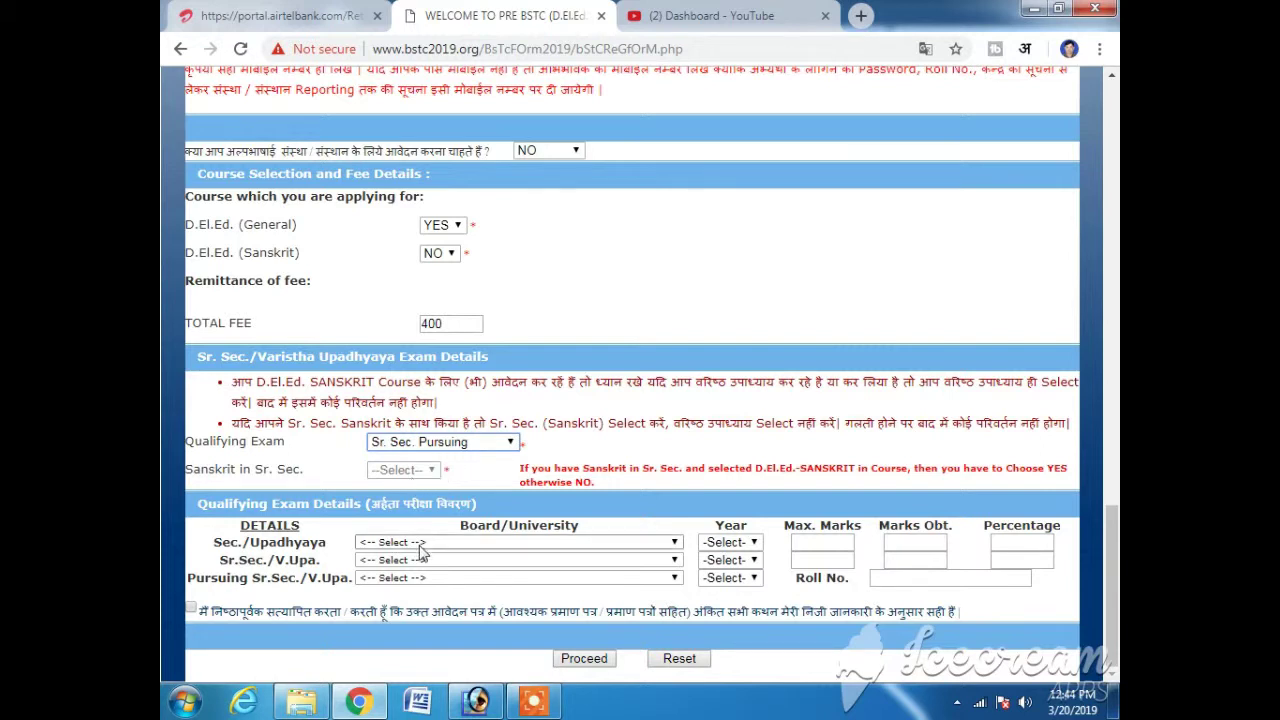
{"action": "left_click", "coordinate": [497, 466]}
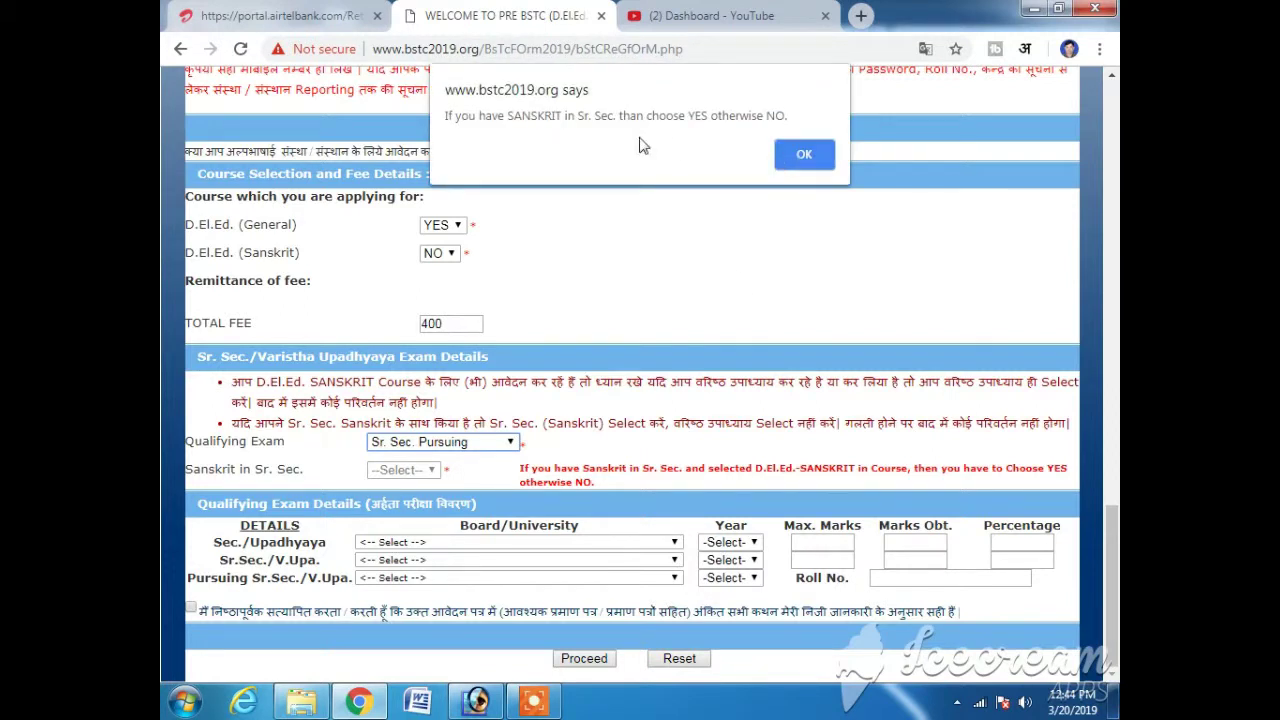
{"action": "left_click", "coordinate": [800, 157]}
{"action": "left_click", "coordinate": [432, 470]}
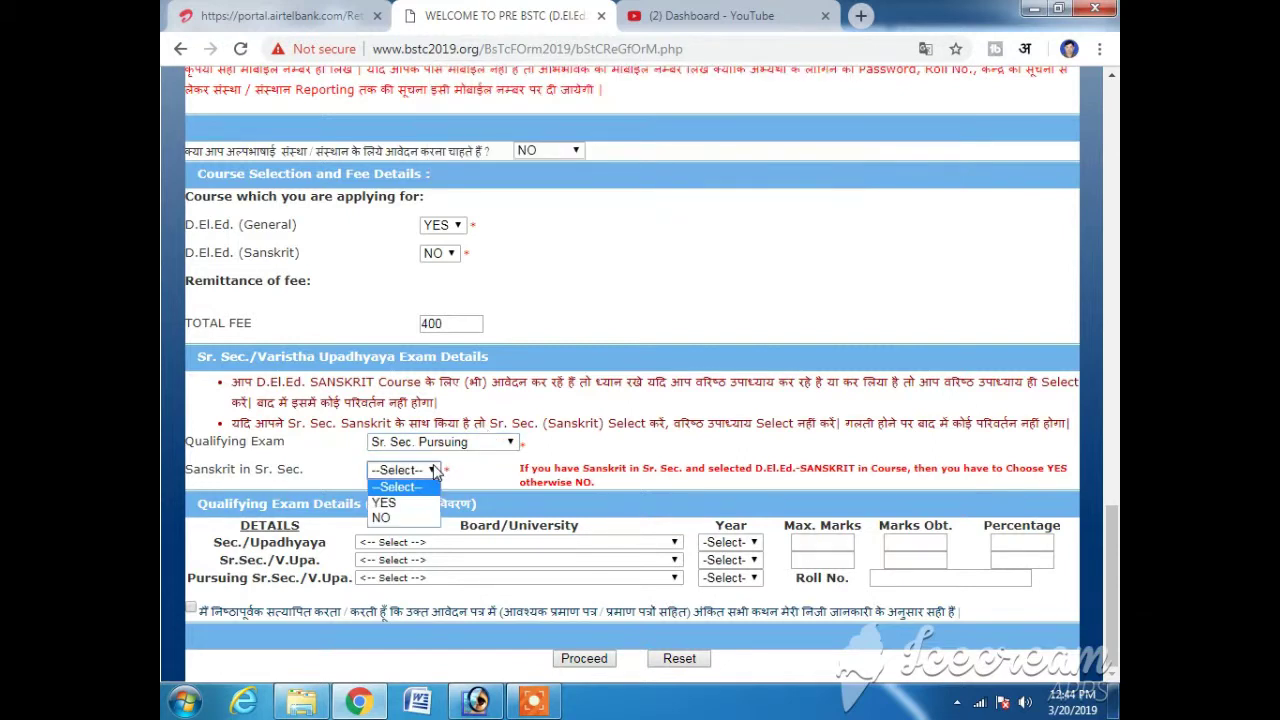
{"action": "left_click", "coordinate": [400, 519]}
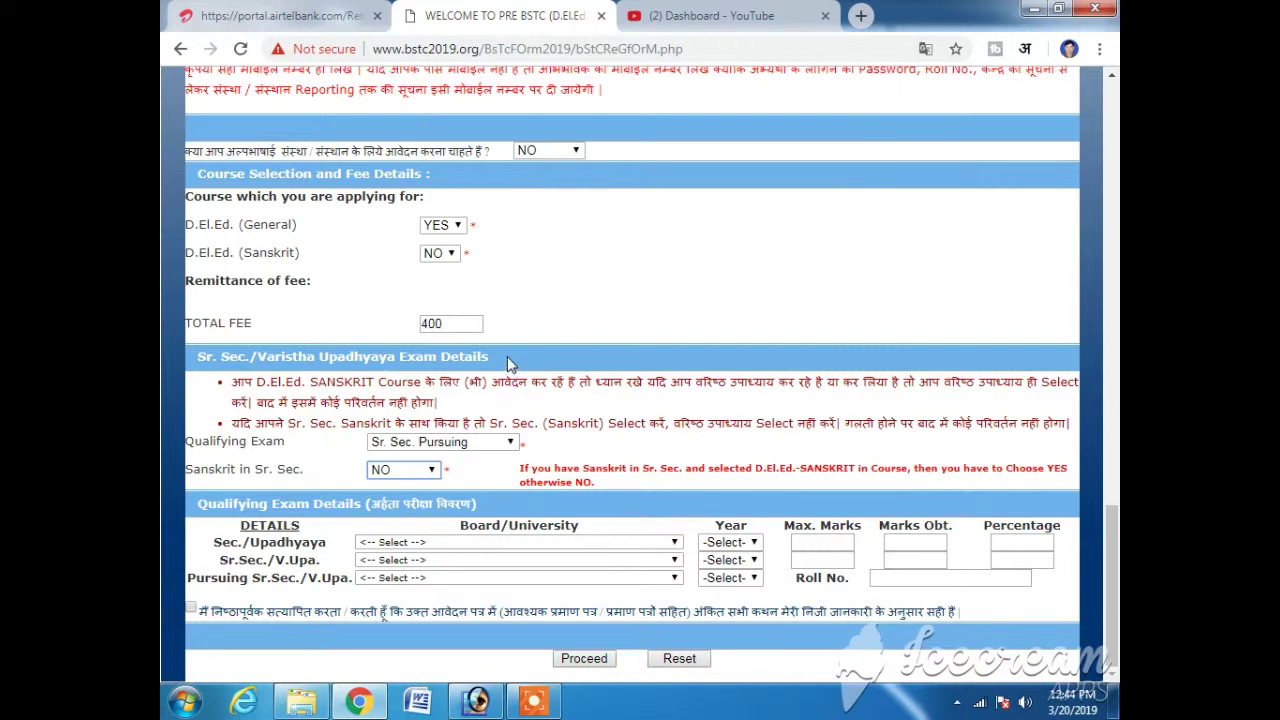
- Set the Sec./Upadhyaya board to Board of Secondary Education, Rajasthan, Ajmer, passing year 2015
{"action": "left_click", "coordinate": [489, 547]}
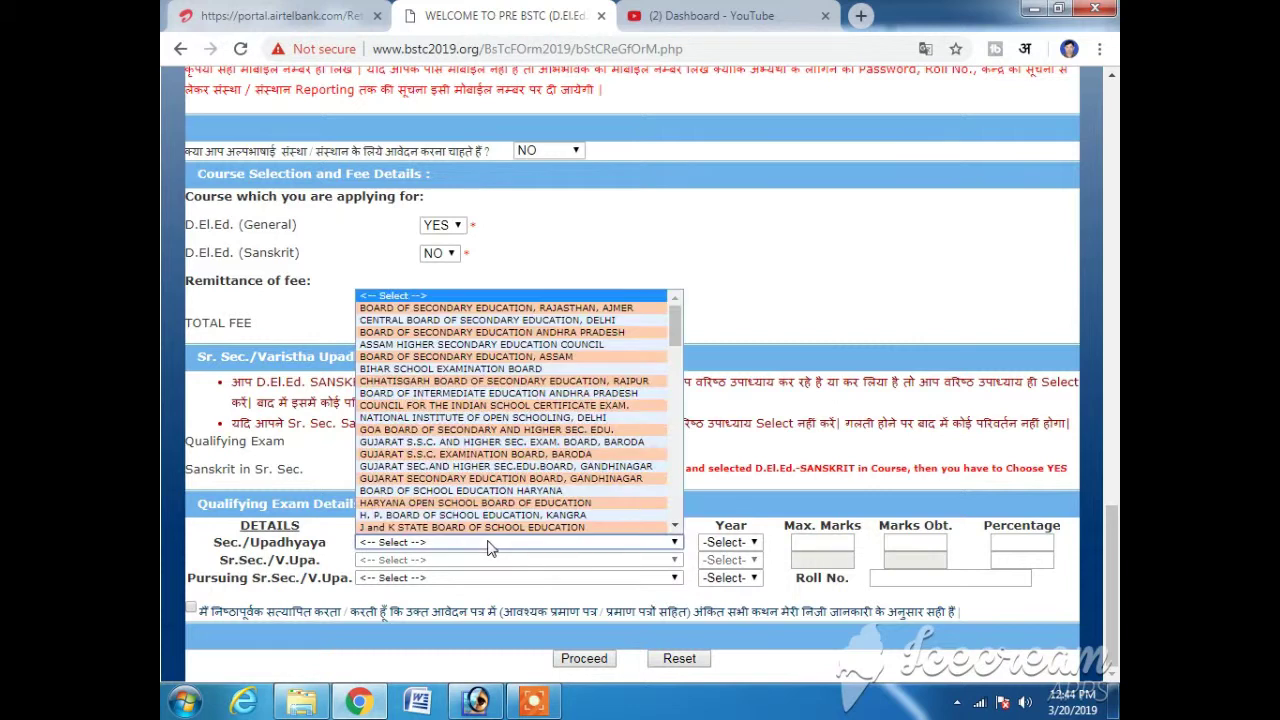
{"action": "left_click", "coordinate": [560, 308]}
{"action": "left_click", "coordinate": [746, 544]}
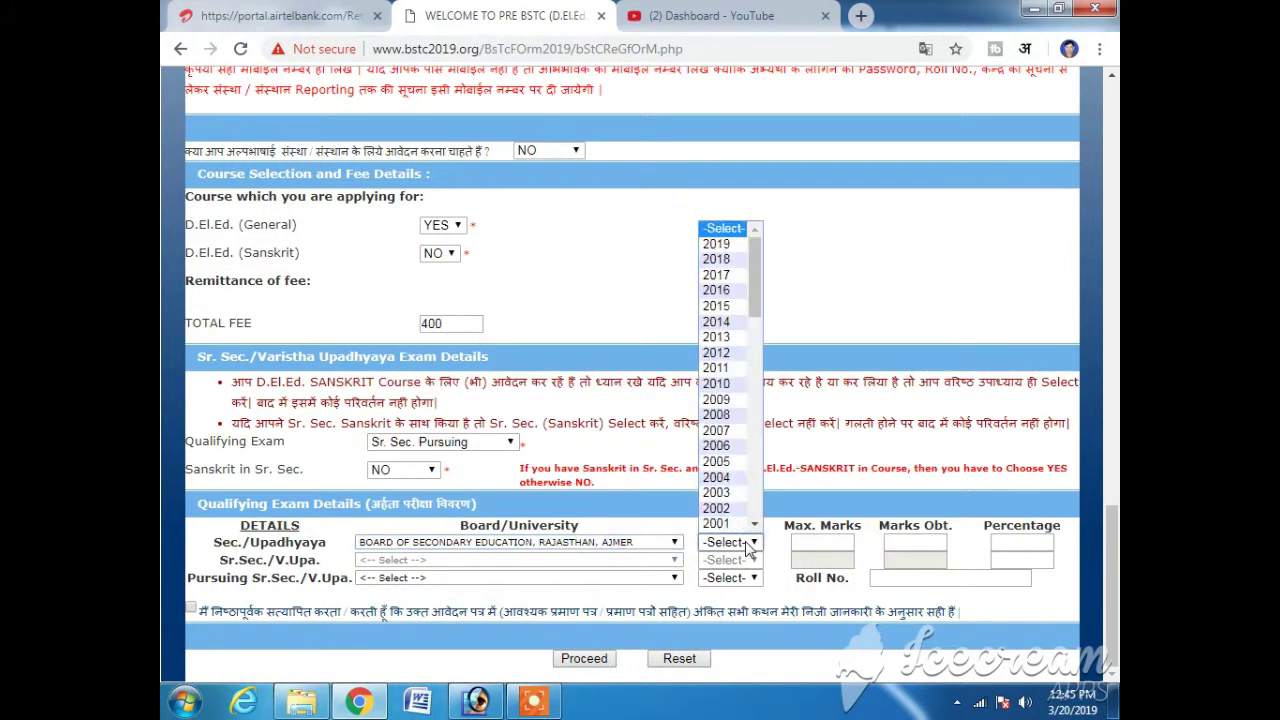
{"action": "left_click_drag", "start_coordinate": [762, 279], "coordinate": [778, 332]}
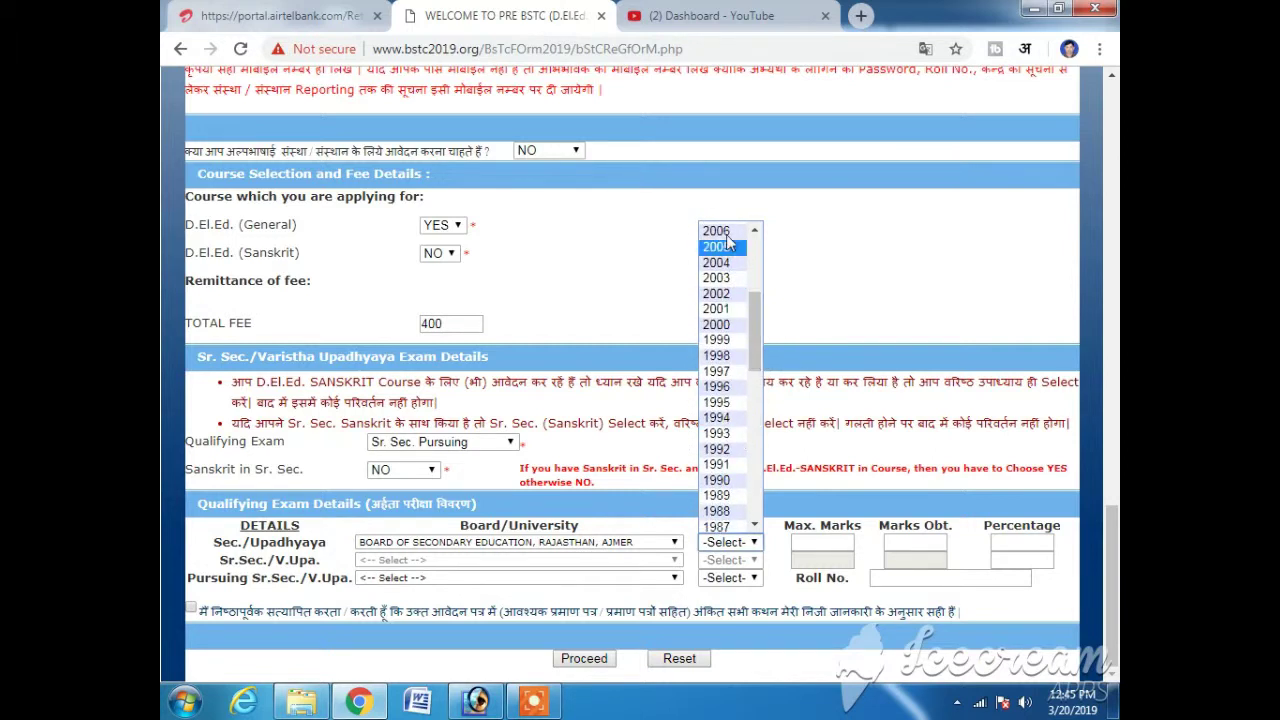
{"action": "left_click_drag", "start_coordinate": [757, 312], "coordinate": [759, 266]}
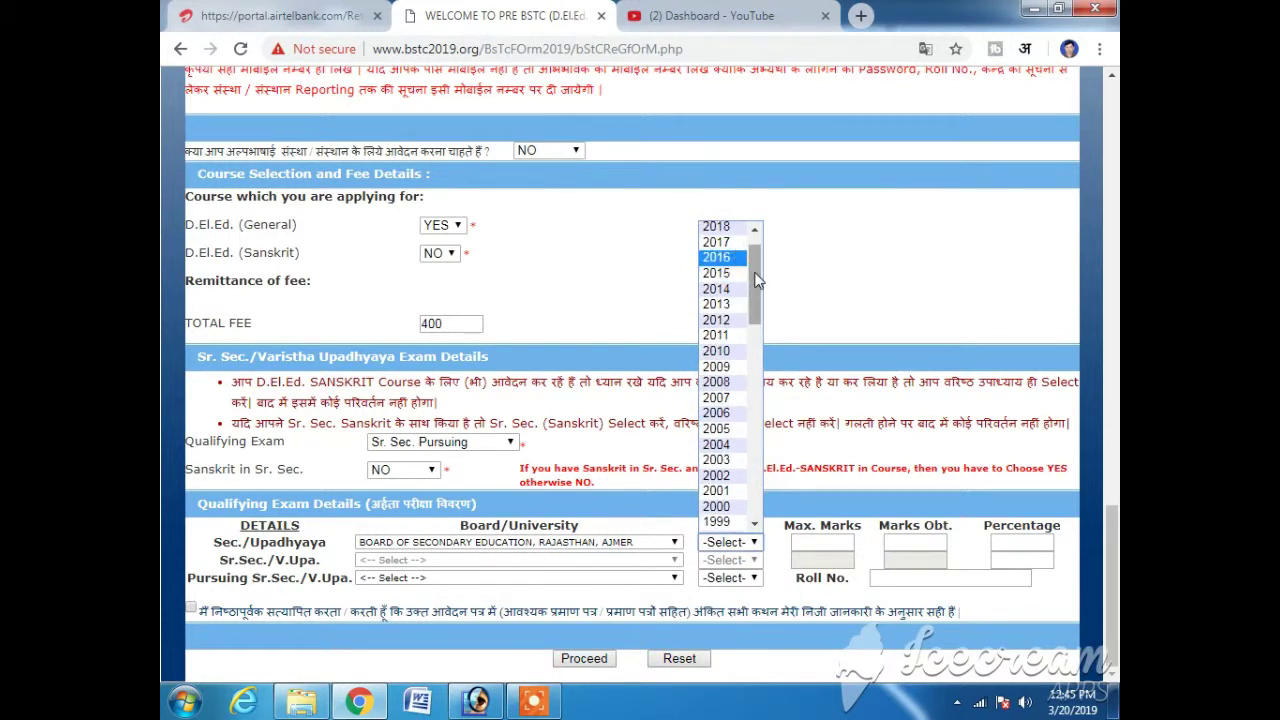
{"action": "scroll", "coordinate": [758, 268], "scroll_direction": "up", "scroll_amount": 1}
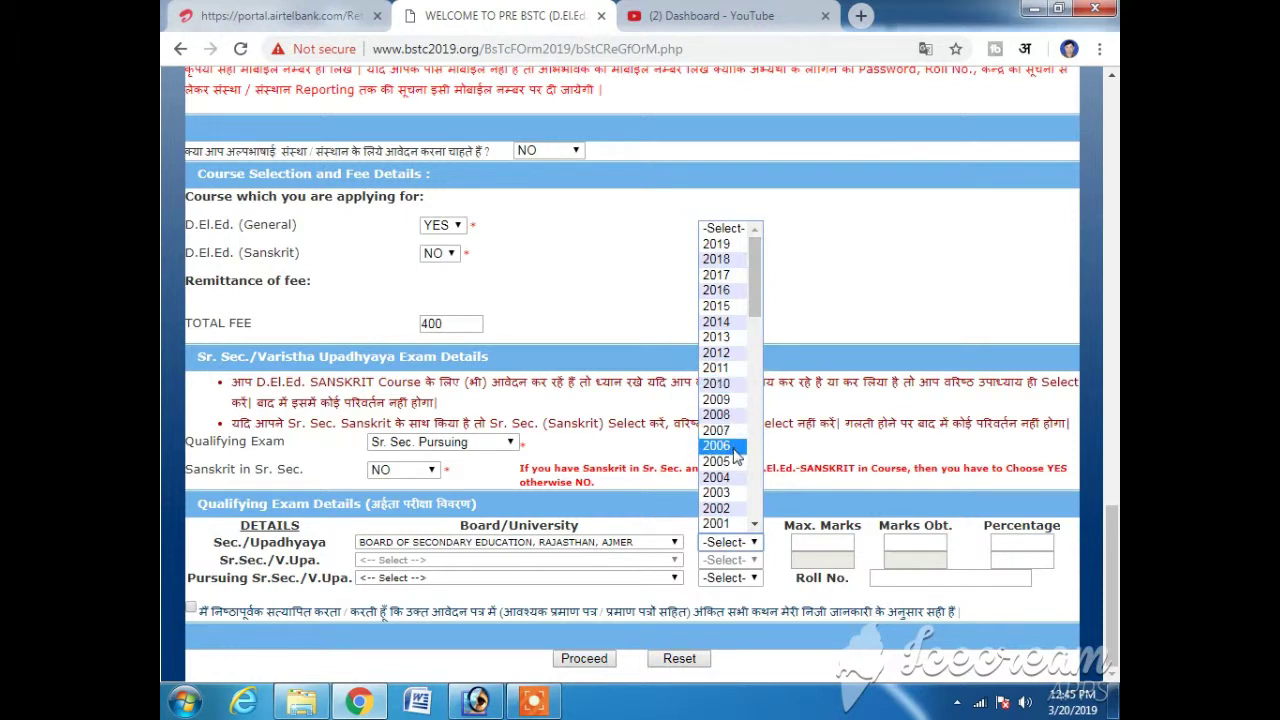
{"action": "left_click", "coordinate": [722, 306]}
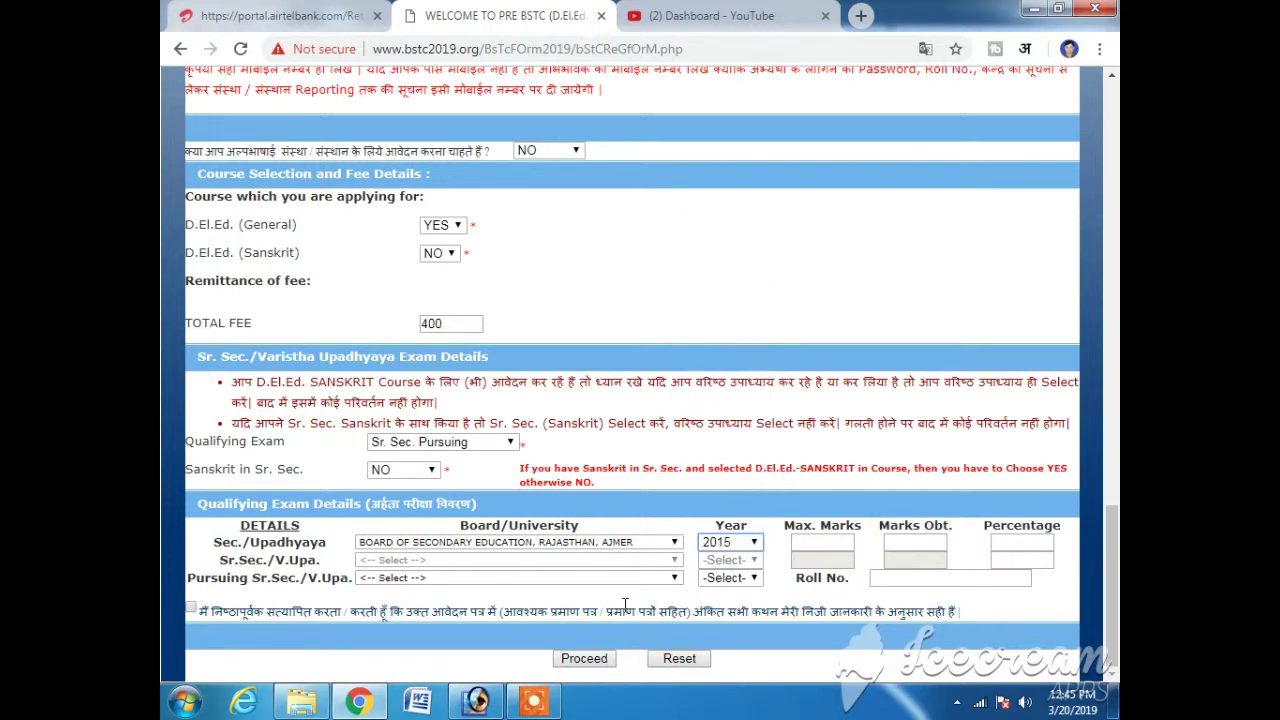
- Enter 600 maximum marks and 300 marks obtained, giving 50.00 percent
{"action": "left_click", "coordinate": [828, 542]}
{"action": "type", "text": "600"}
{"action": "key", "text": "Tab"}
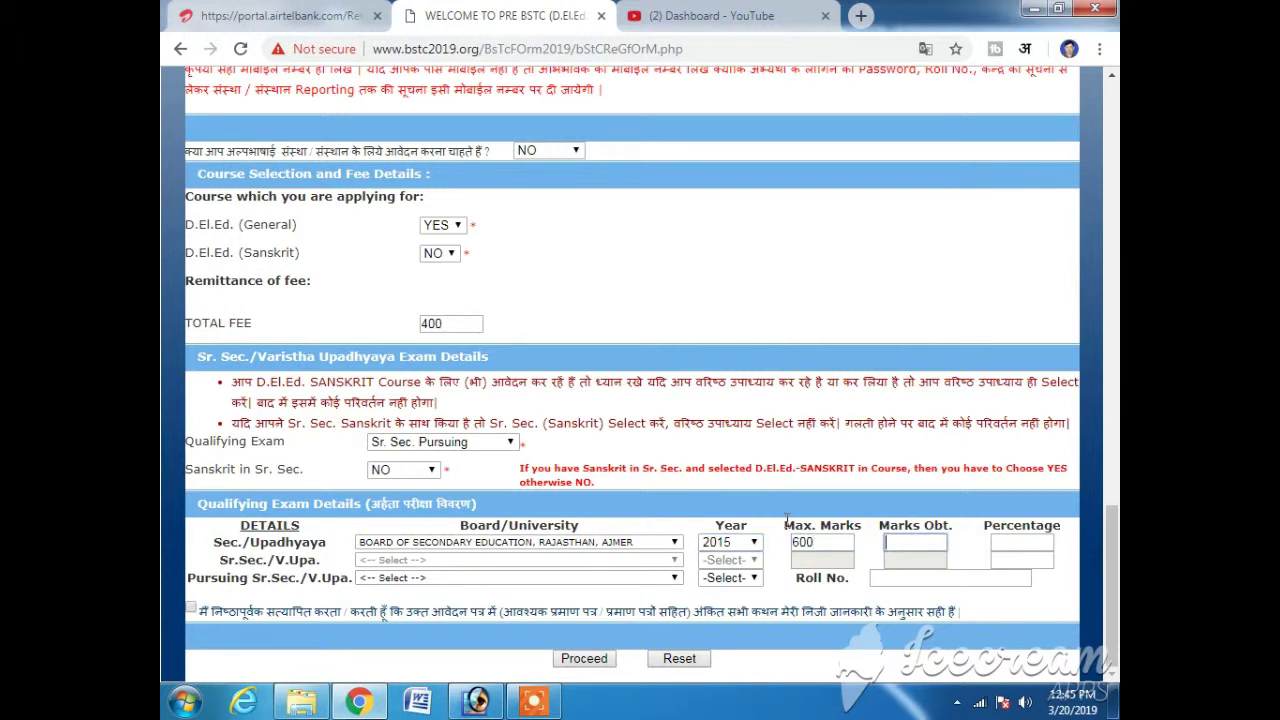
{"action": "type", "text": "300"}
{"action": "key", "text": "Tab"}
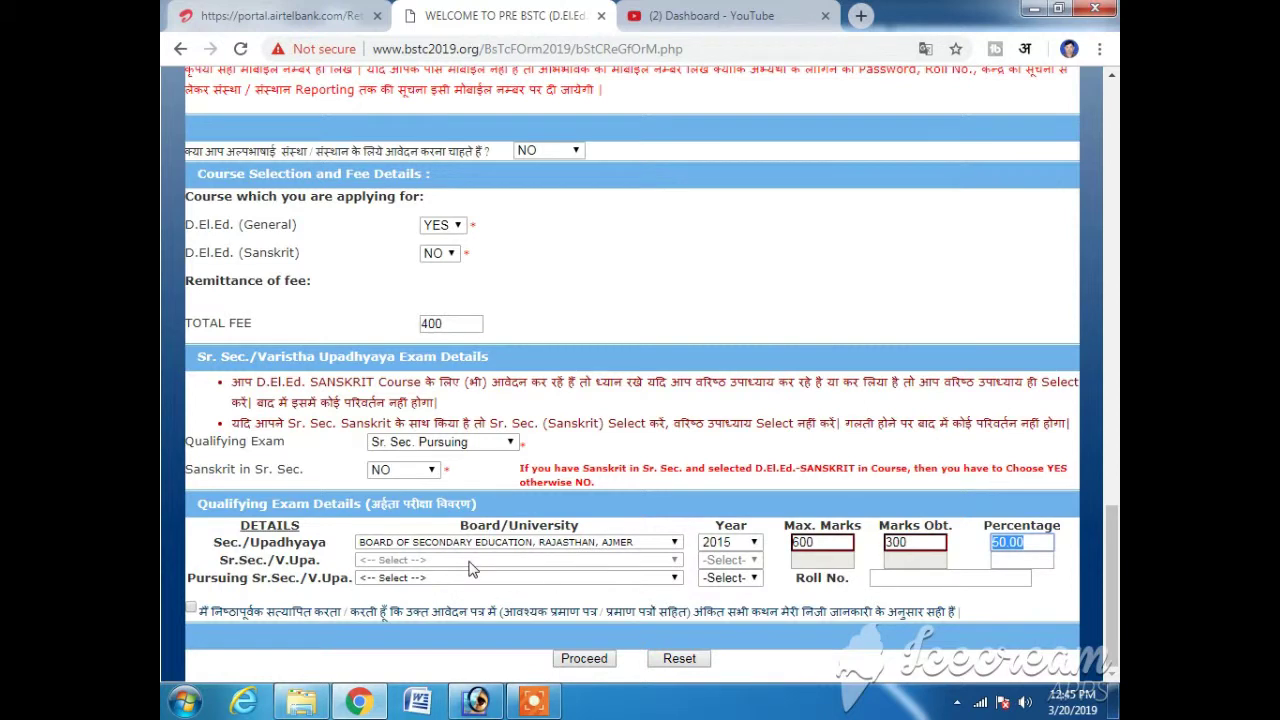
{"action": "left_click", "coordinate": [447, 578]}
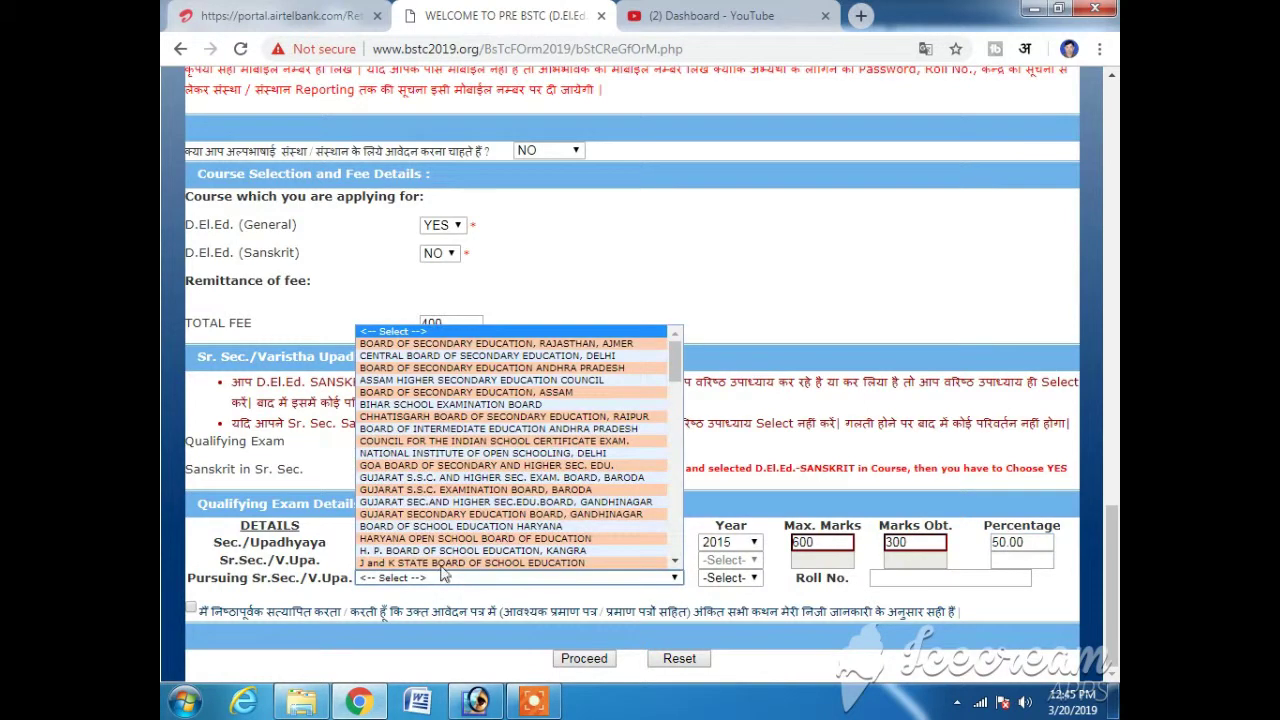
- Give the Pursuing row the Rajasthan board, year 2019 and a roll number, then attempt to proceed
{"action": "left_click", "coordinate": [522, 344]}
{"action": "left_click", "coordinate": [753, 579]}
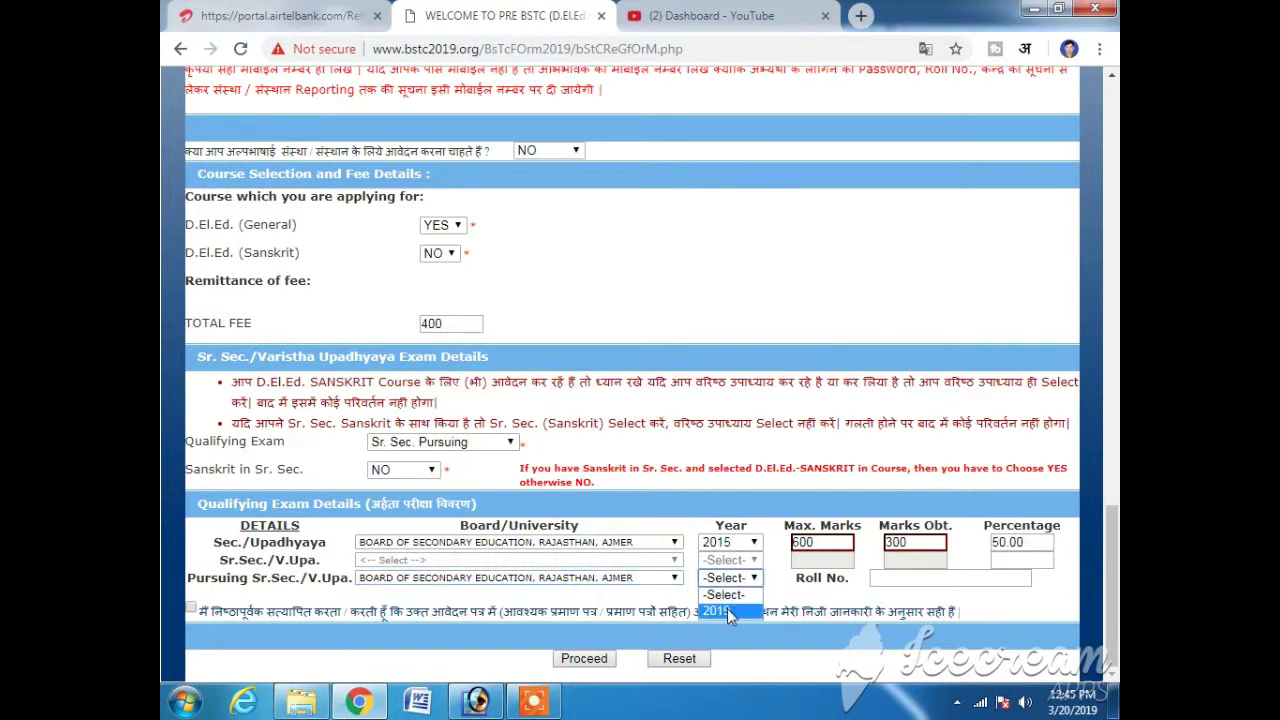
{"action": "left_click", "coordinate": [727, 610]}
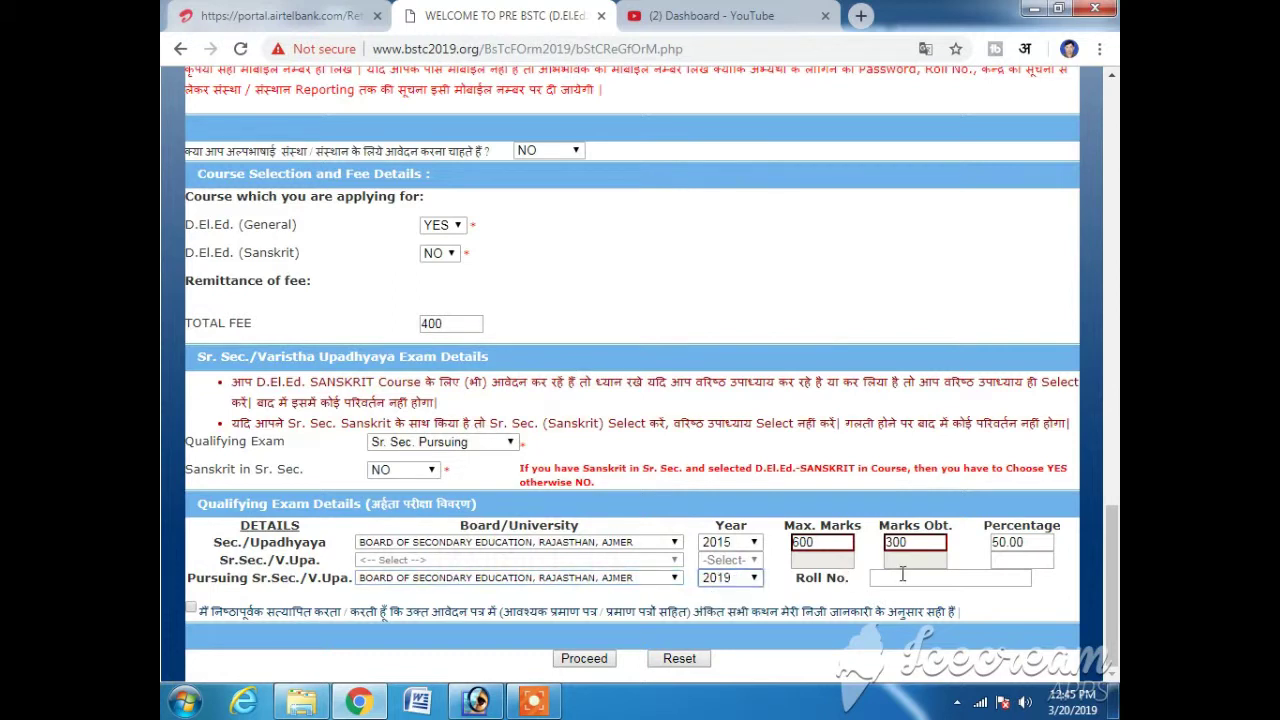
{"action": "left_click", "coordinate": [900, 575]}
{"action": "type", "text": "1234"}
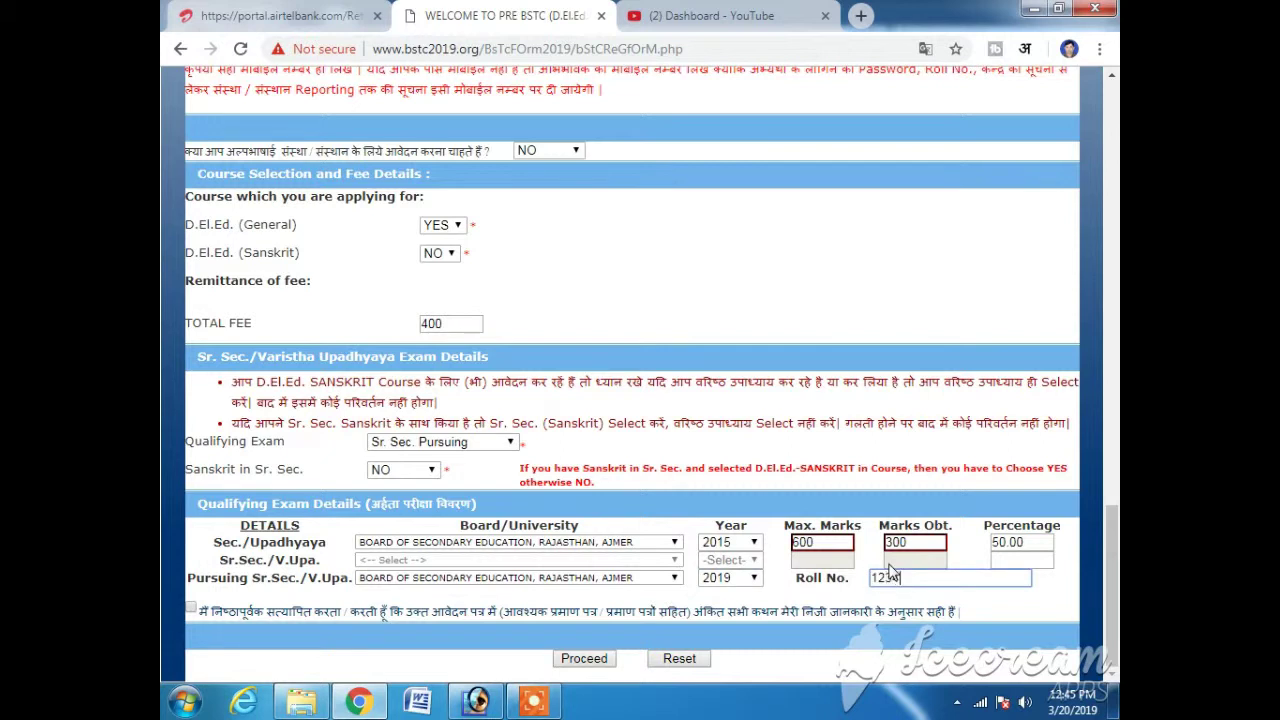
{"action": "type", "text": "564"}
{"action": "left_click", "coordinate": [586, 659]}
{"action": "left_click", "coordinate": [812, 153]}
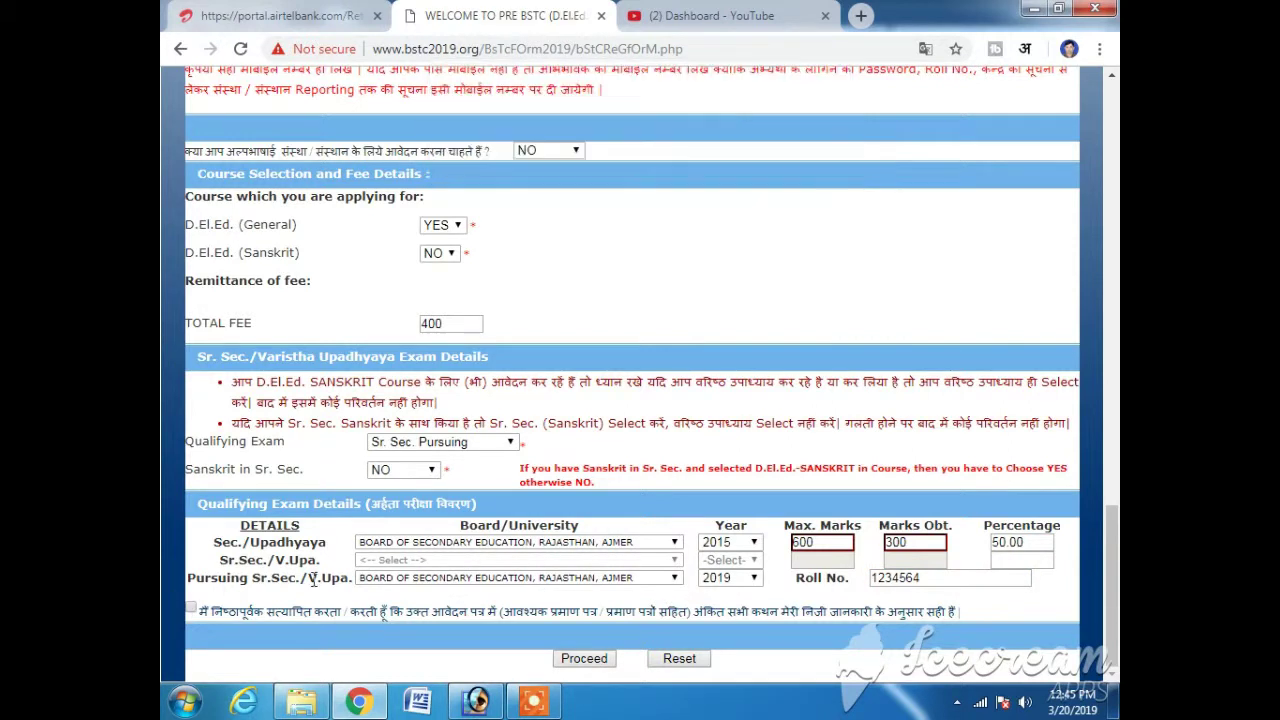
- Accept the declaration and try proceeding, dismissing the 'Mobile Number Required' warnings
{"action": "left_click_drag", "start_coordinate": [206, 615], "coordinate": [378, 612]}
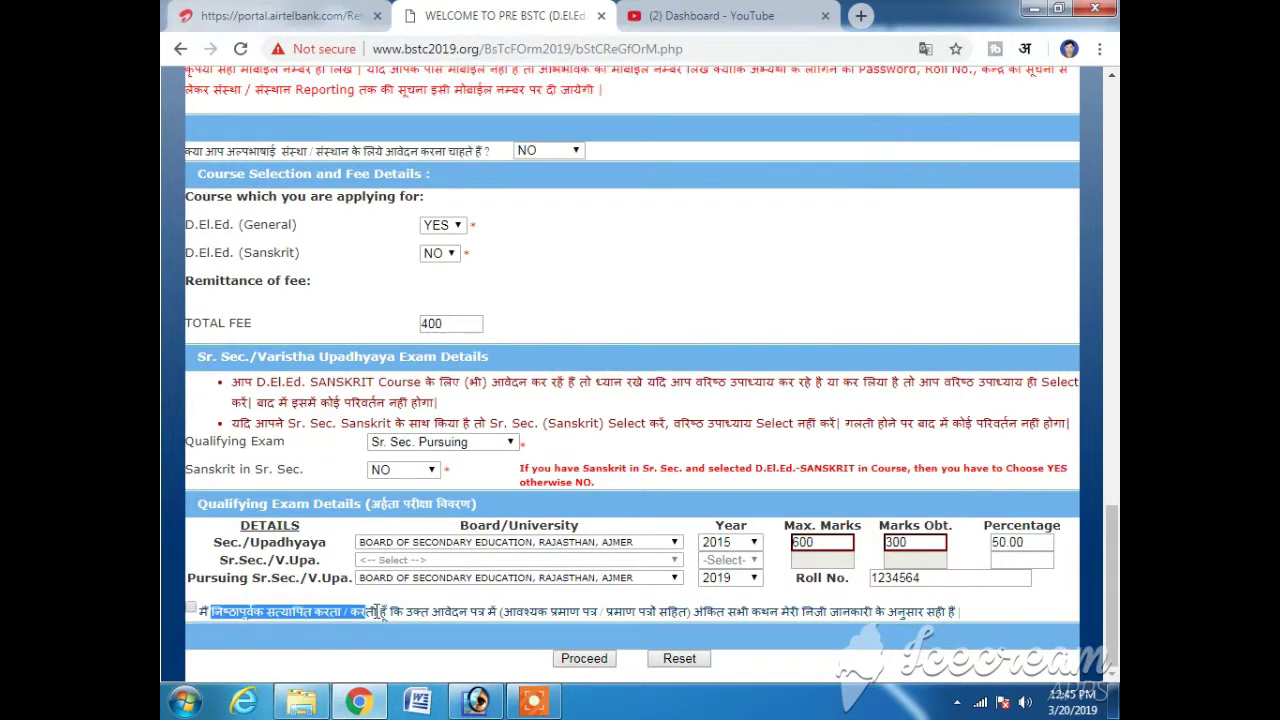
{"action": "left_click", "coordinate": [191, 607]}
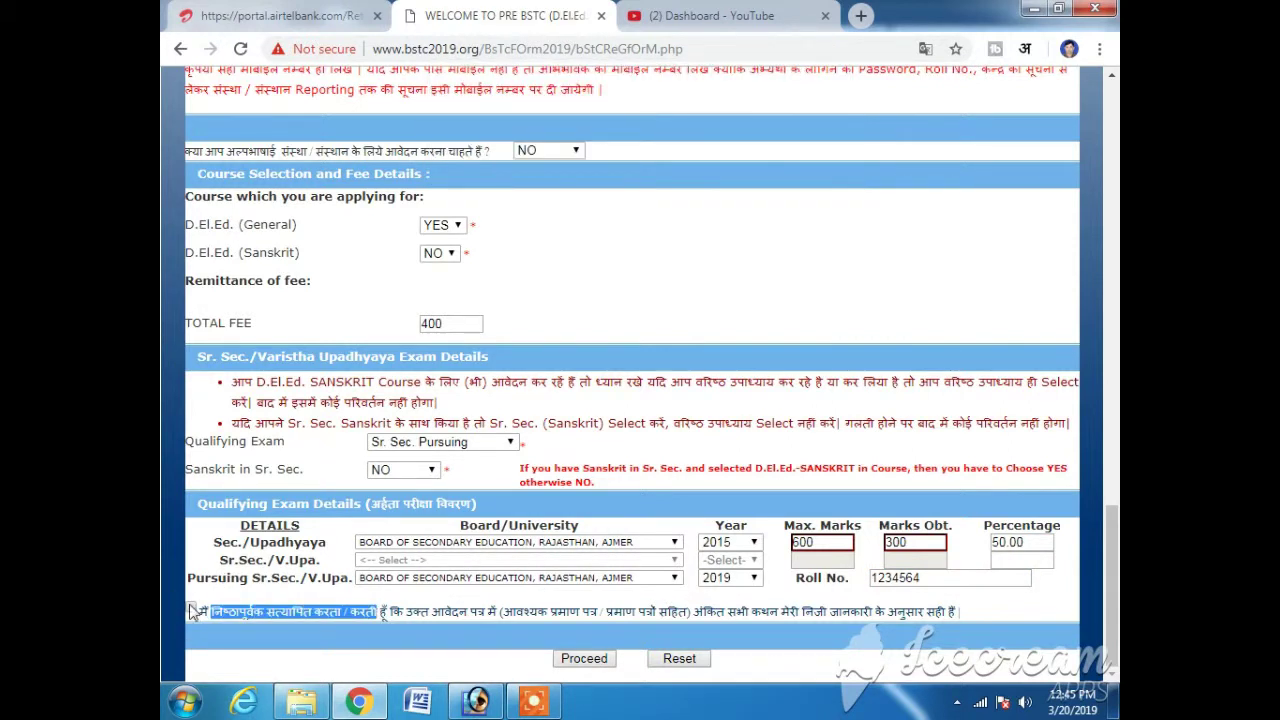
{"action": "left_click", "coordinate": [574, 656]}
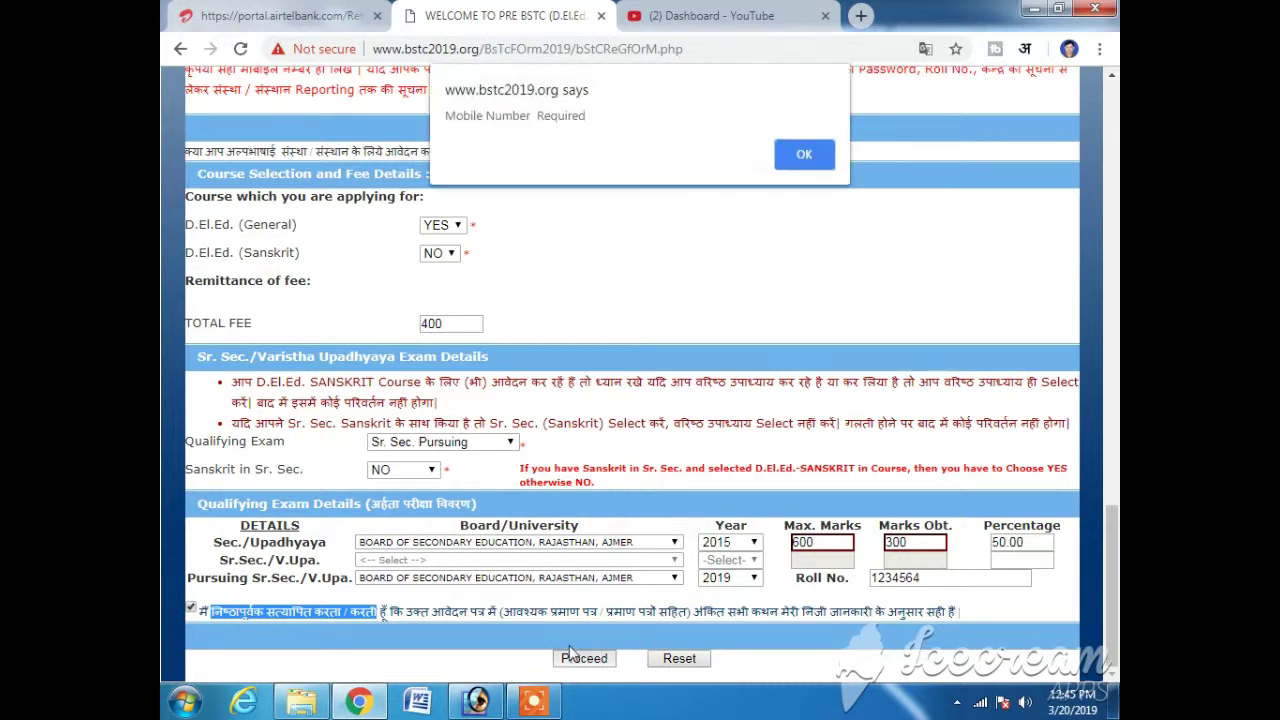
{"action": "left_click", "coordinate": [810, 154]}
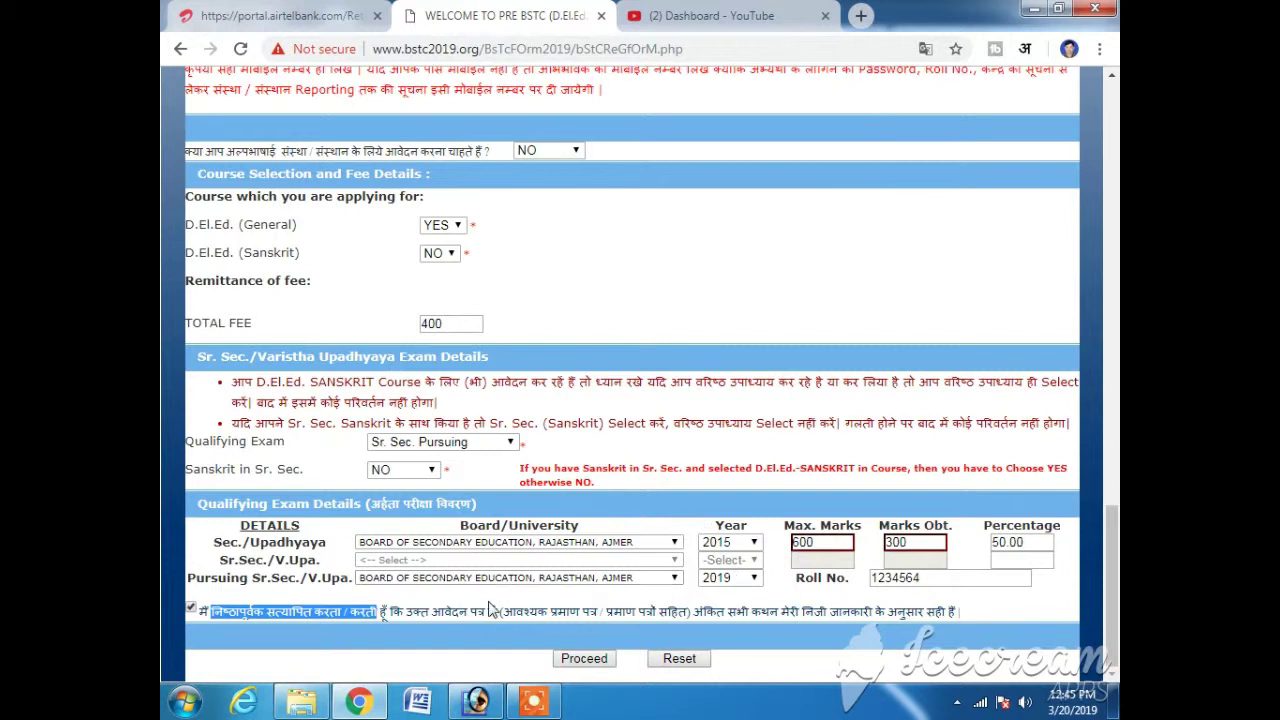
{"action": "left_click", "coordinate": [606, 658]}
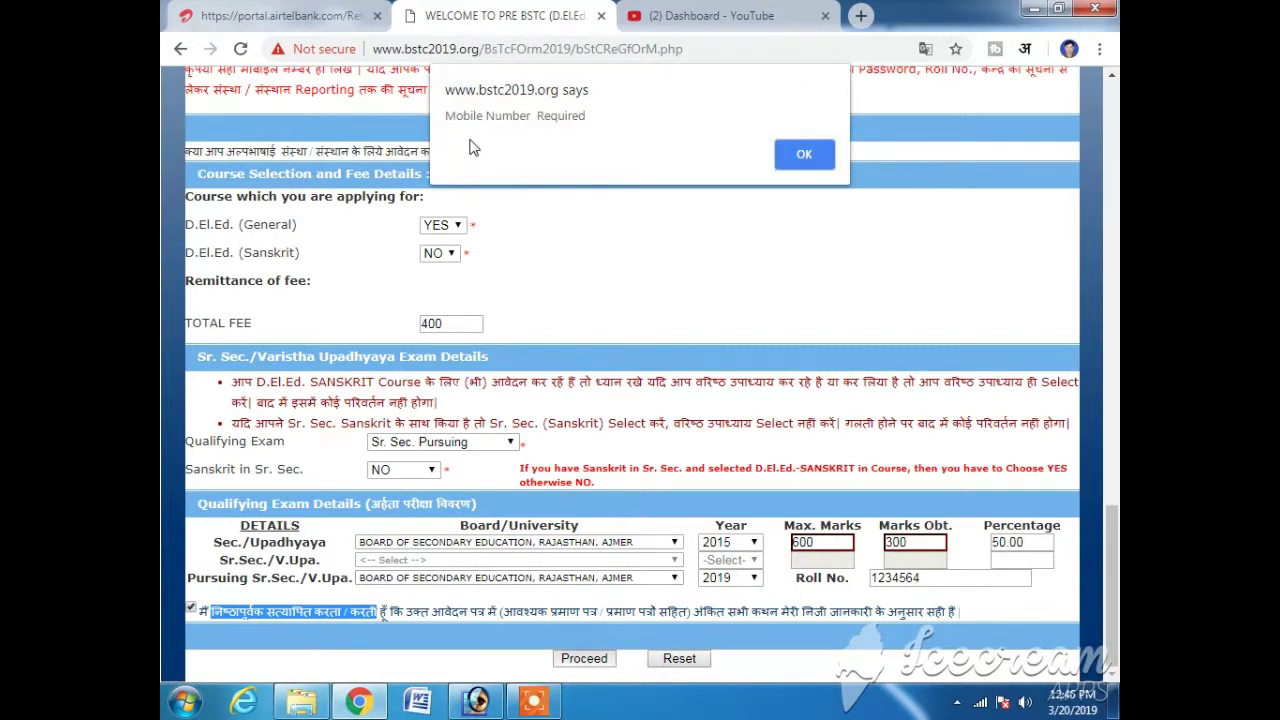
{"action": "left_click", "coordinate": [806, 155]}
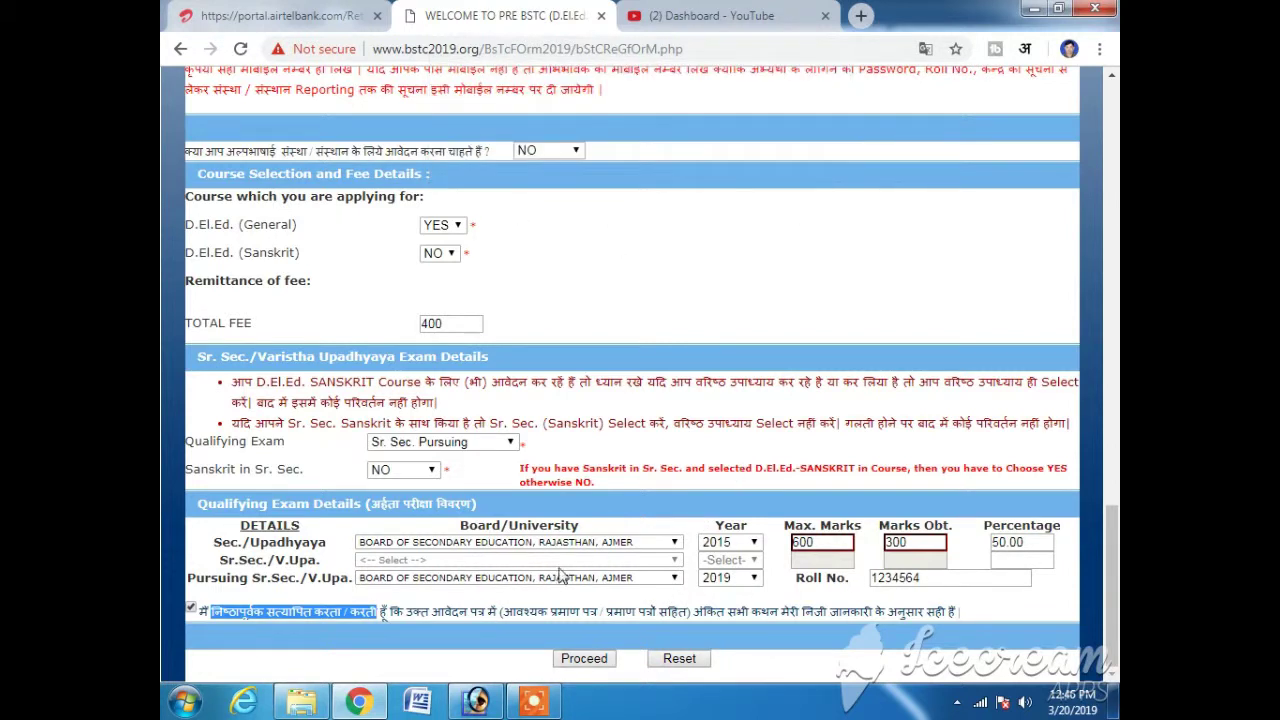
- Correct the mobile phone number and proceed to verification
{"action": "scroll", "coordinate": [556, 522], "scroll_direction": "up", "scroll_amount": 3}
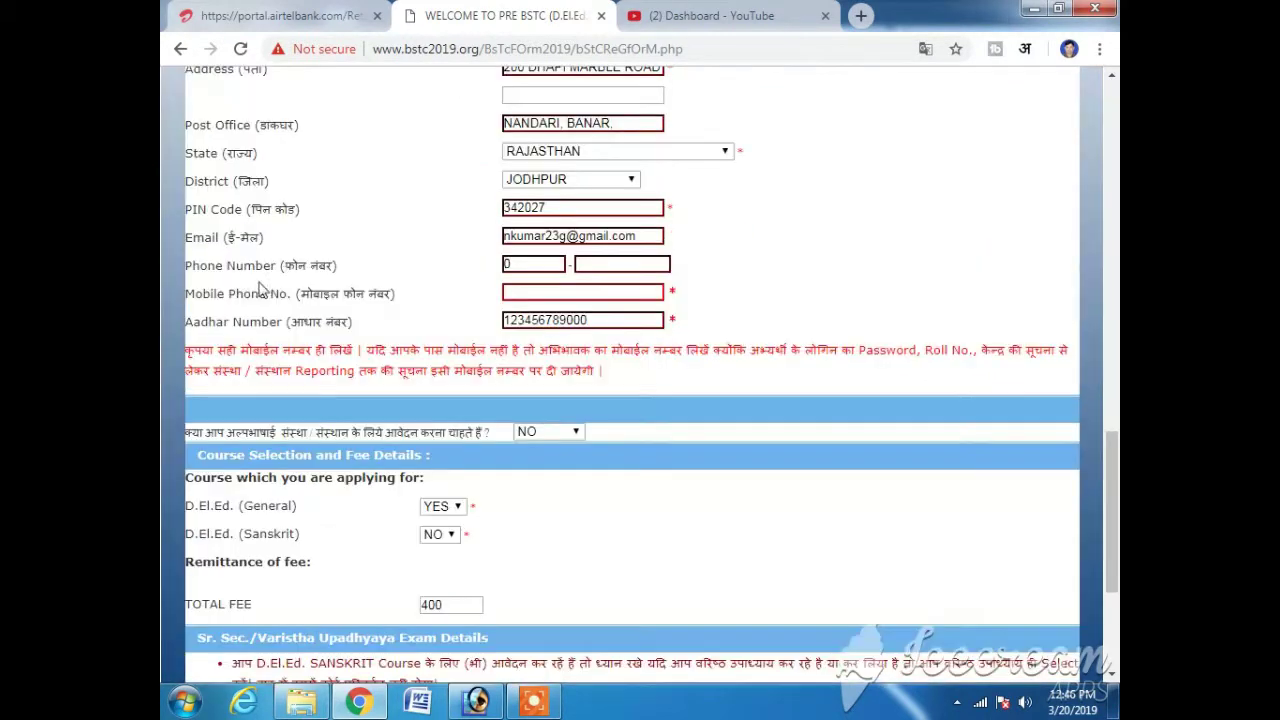
{"action": "left_click", "coordinate": [563, 294]}
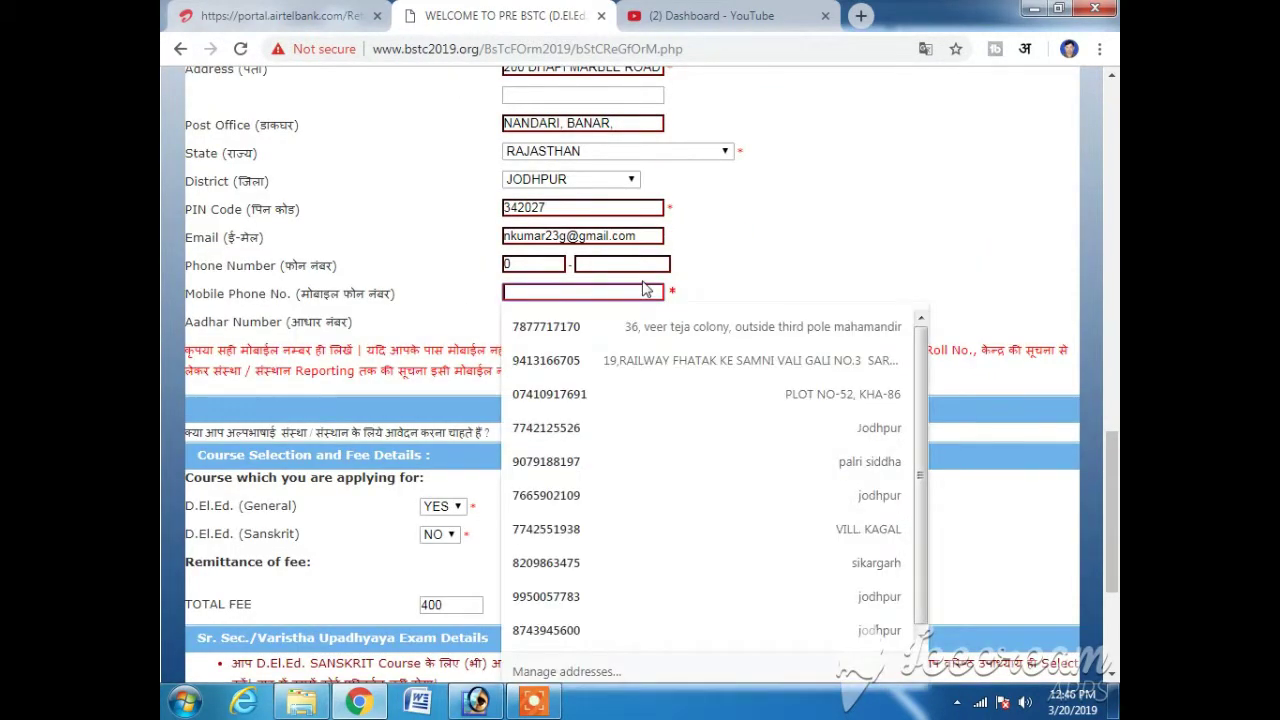
{"action": "type", "text": "45"}
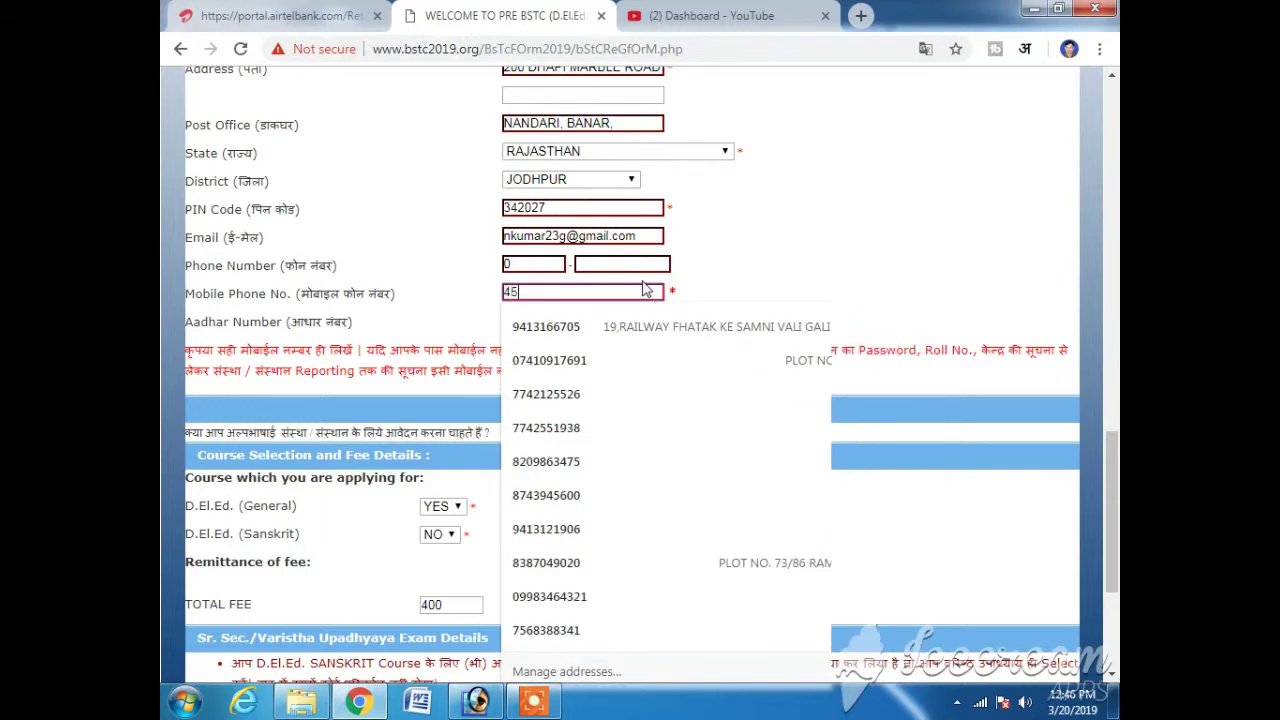
{"action": "key", "text": "BackSpace"}
{"action": "key", "text": "BackSpace"}
{"action": "type", "text": "998"}
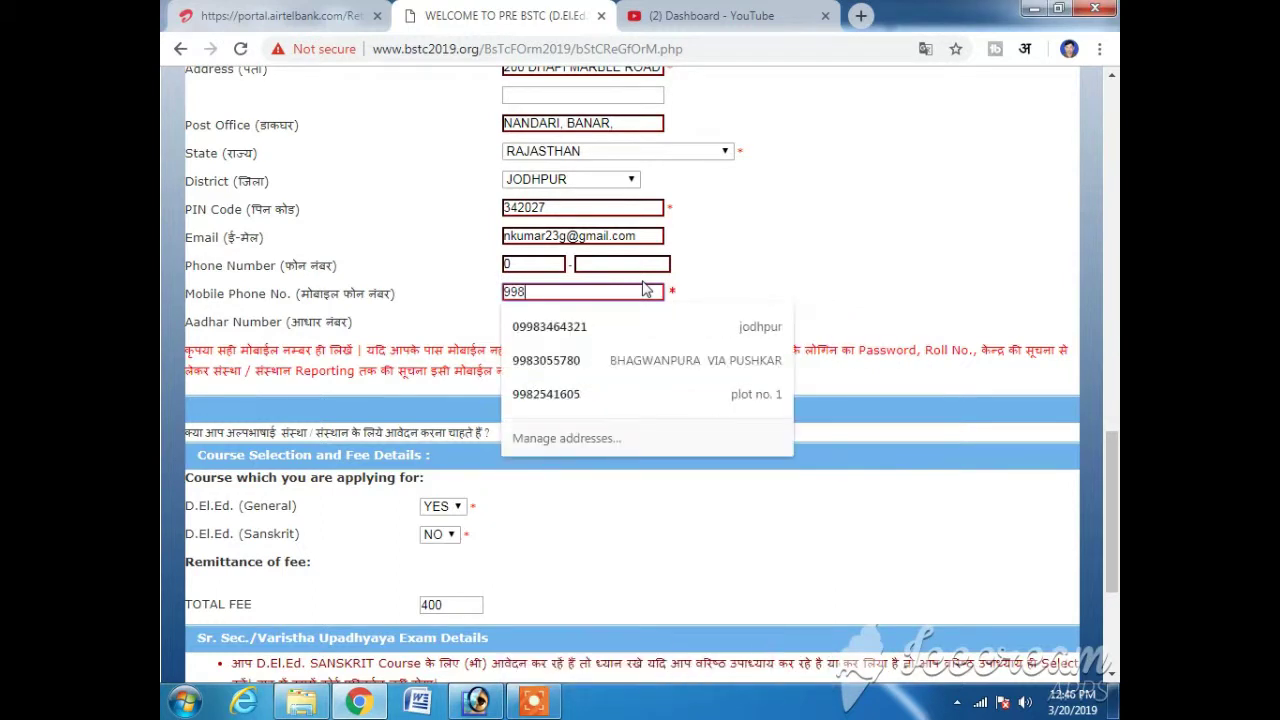
{"action": "key", "text": "BackSpace"}
{"action": "key", "text": "BackSpace"}
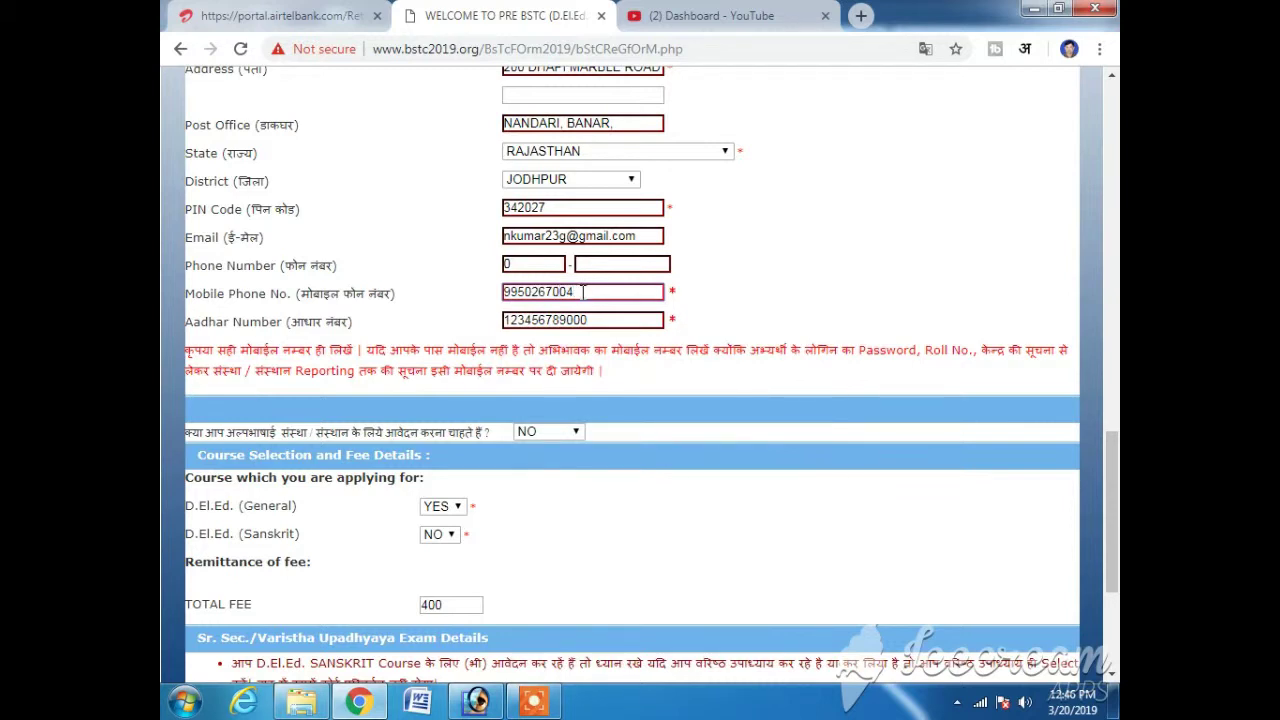
{"action": "scroll", "coordinate": [590, 320], "scroll_direction": "down", "scroll_amount": 3}
{"action": "left_click", "coordinate": [588, 660]}
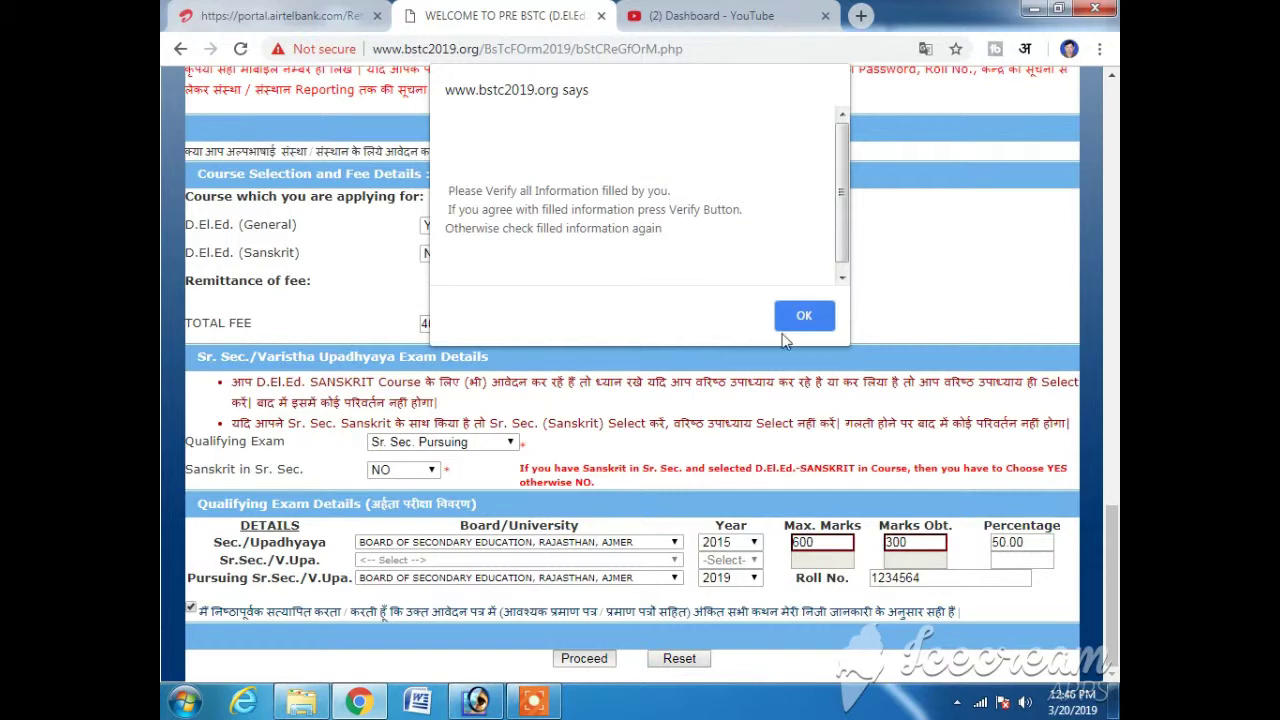
- Acknowledge the verification notice, review the whole form, and submit it as verified
{"action": "left_click", "coordinate": [809, 318]}
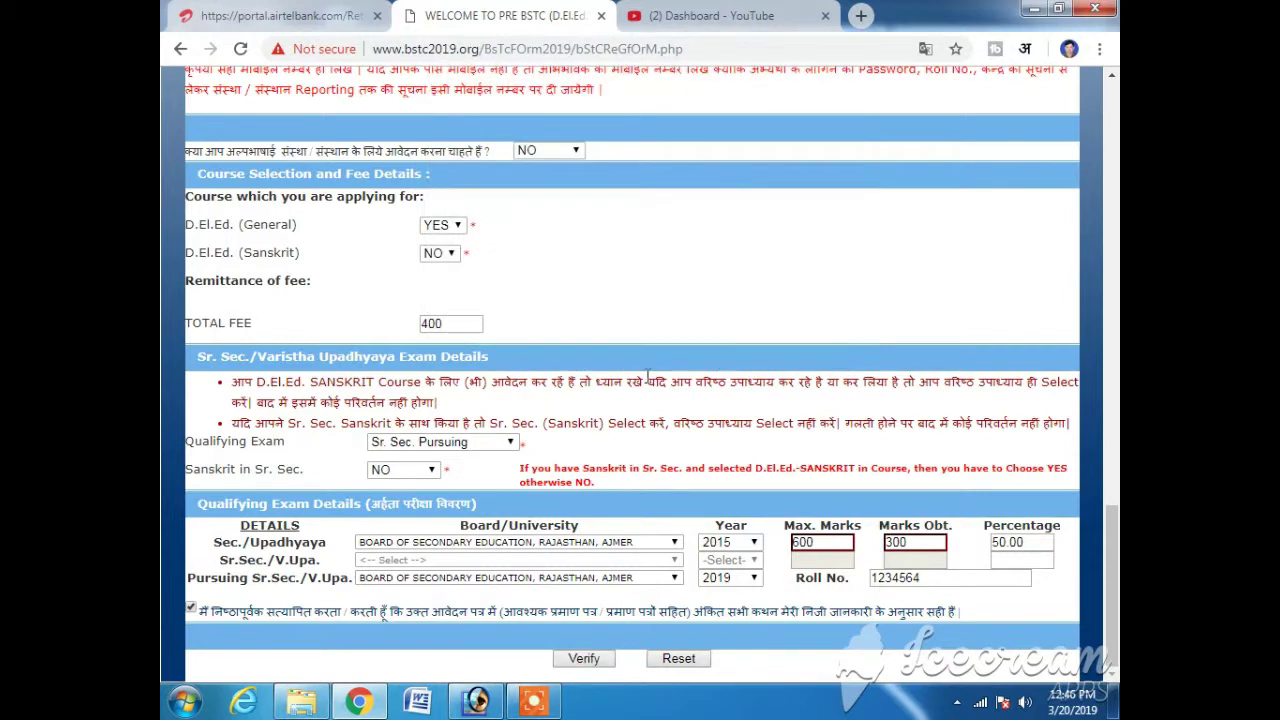
{"action": "scroll", "coordinate": [612, 180], "scroll_direction": "up", "scroll_amount": 15}
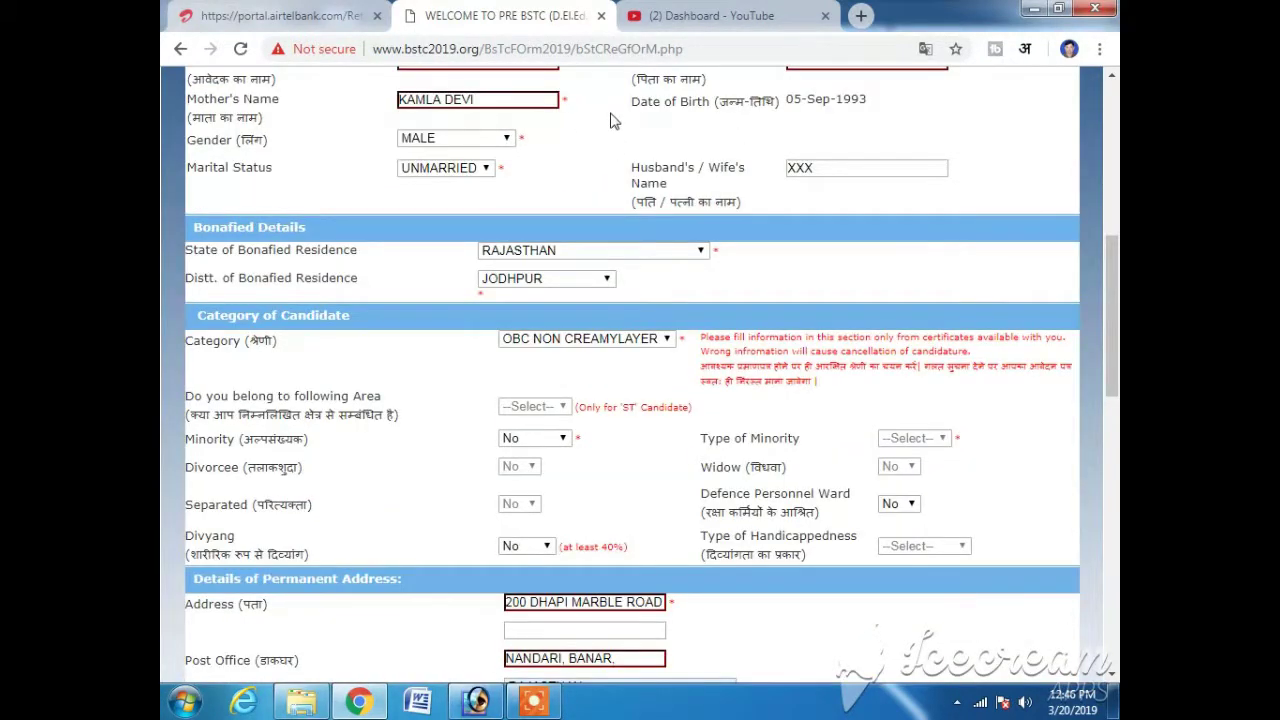
{"action": "scroll", "coordinate": [614, 120], "scroll_direction": "up", "scroll_amount": 5}
{"action": "scroll", "coordinate": [608, 263], "scroll_direction": "down", "scroll_amount": 3}
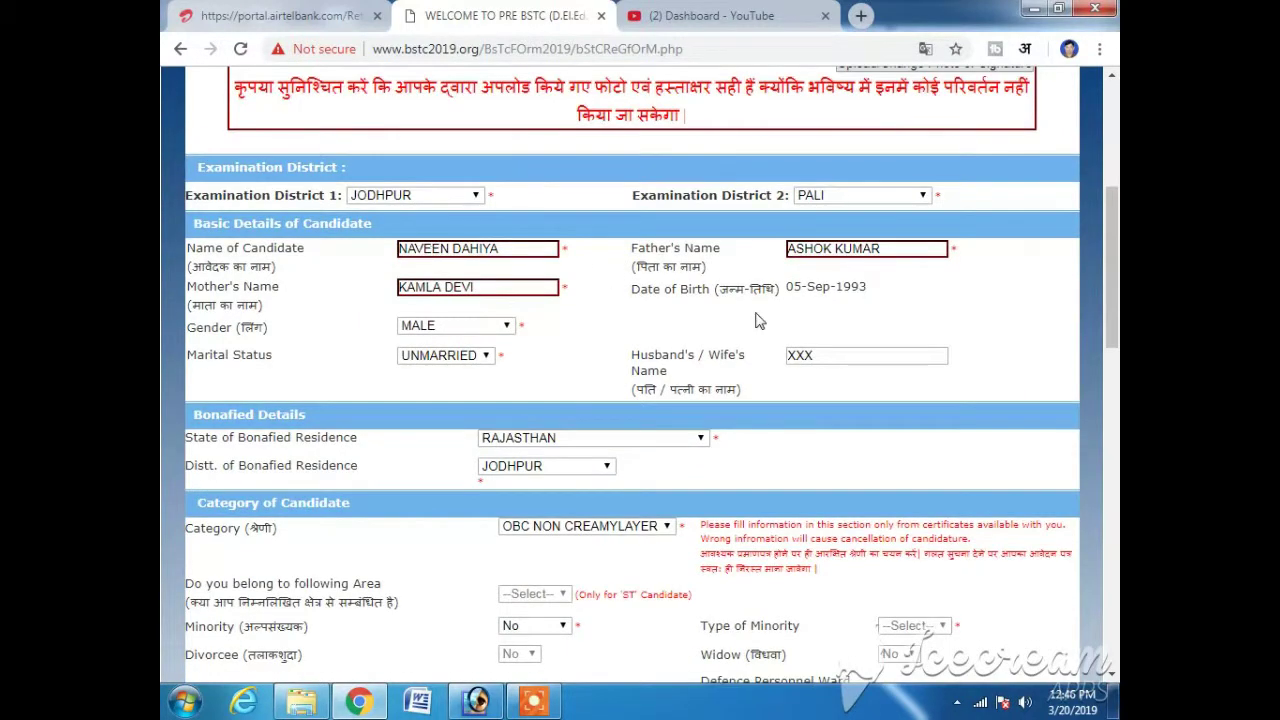
{"action": "scroll", "coordinate": [651, 394], "scroll_direction": "down", "scroll_amount": 3}
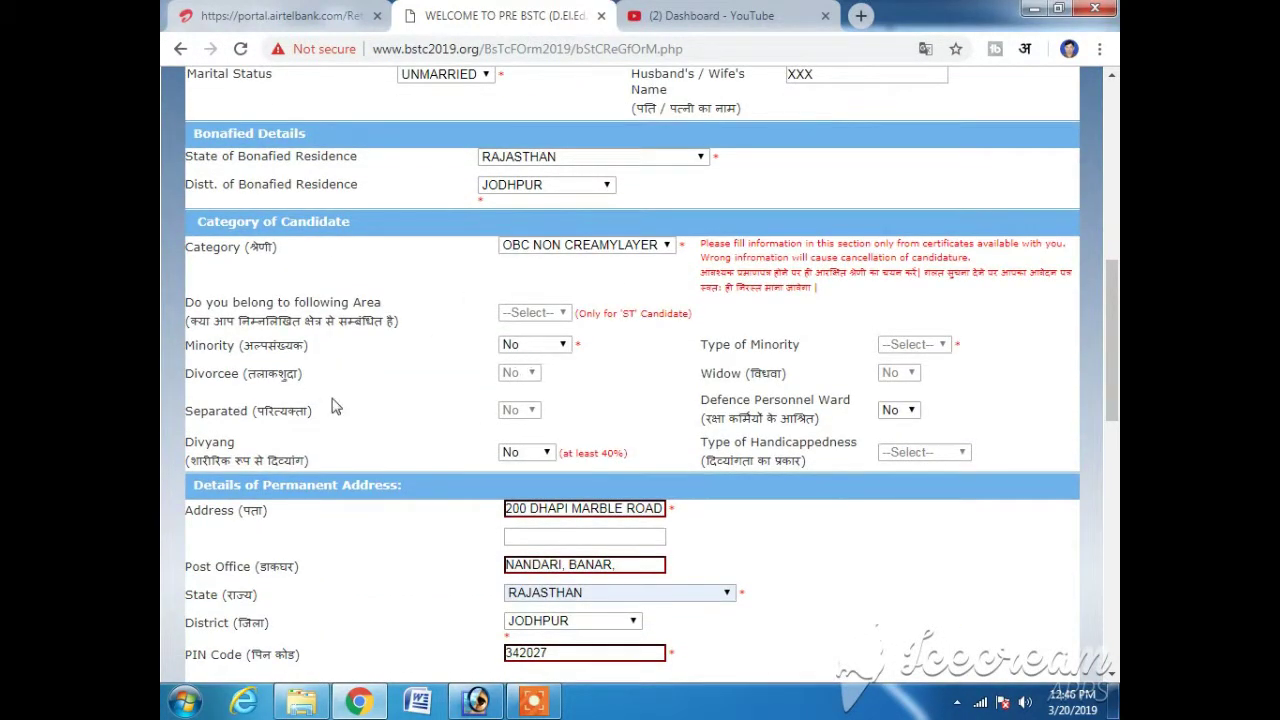
{"action": "scroll", "coordinate": [657, 457], "scroll_direction": "down", "scroll_amount": 2}
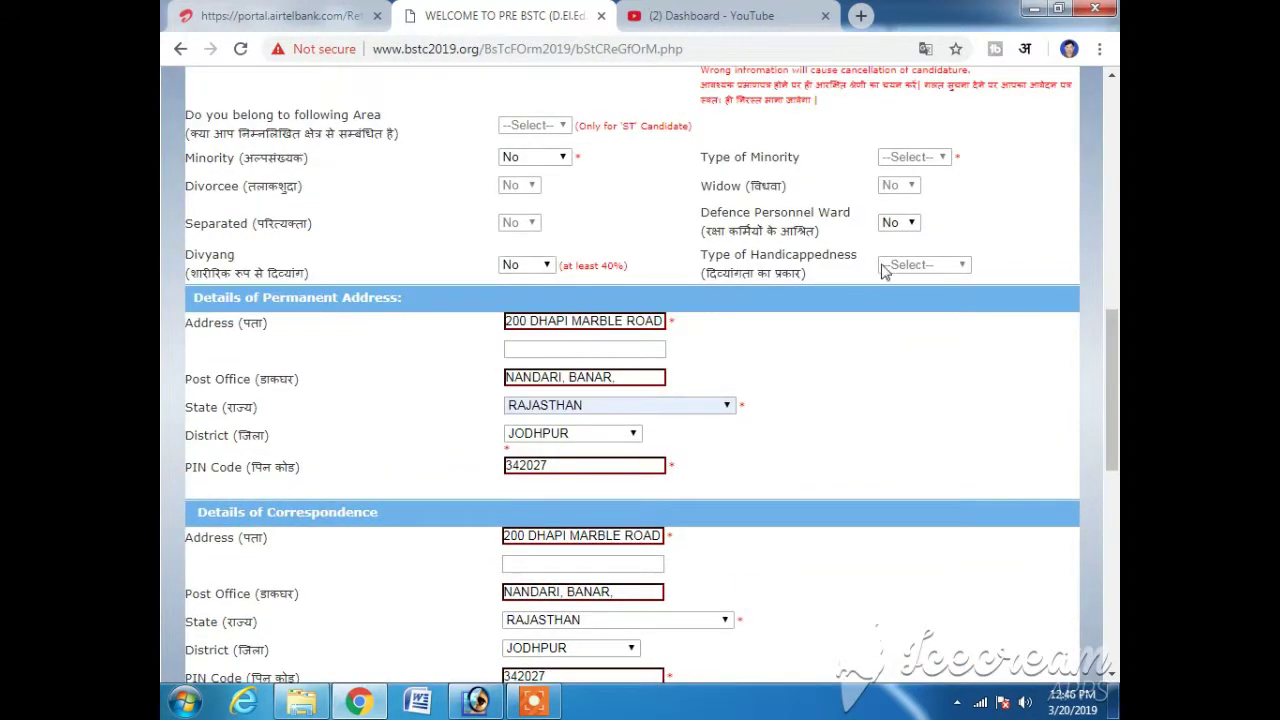
{"action": "scroll", "coordinate": [457, 457], "scroll_direction": "down", "scroll_amount": 1}
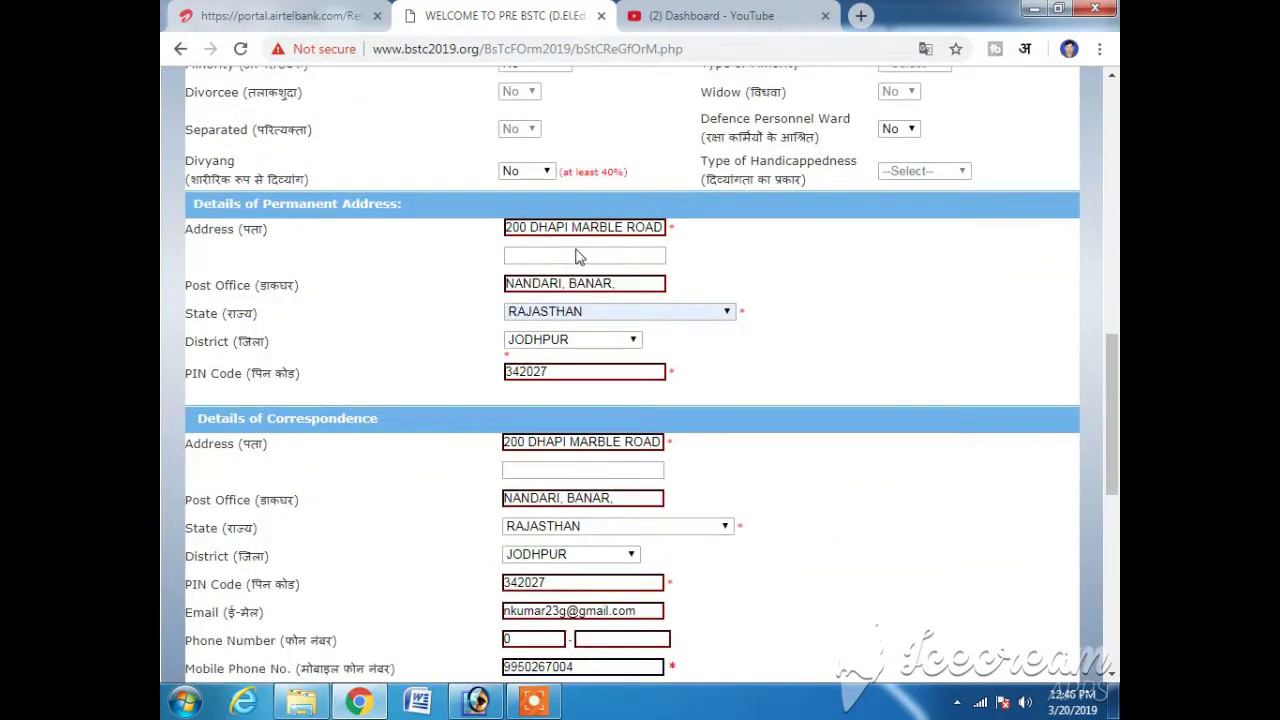
{"action": "scroll", "coordinate": [545, 335], "scroll_direction": "down", "scroll_amount": 7}
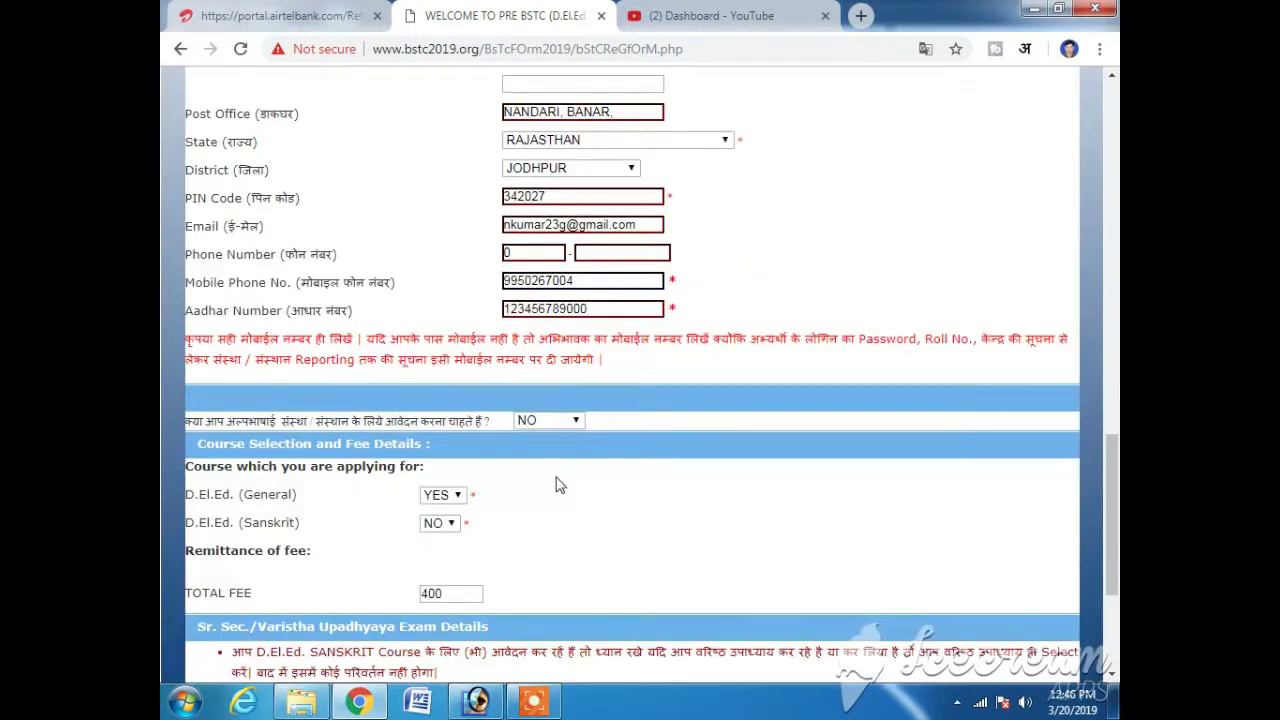
{"action": "left_click", "coordinate": [585, 658]}
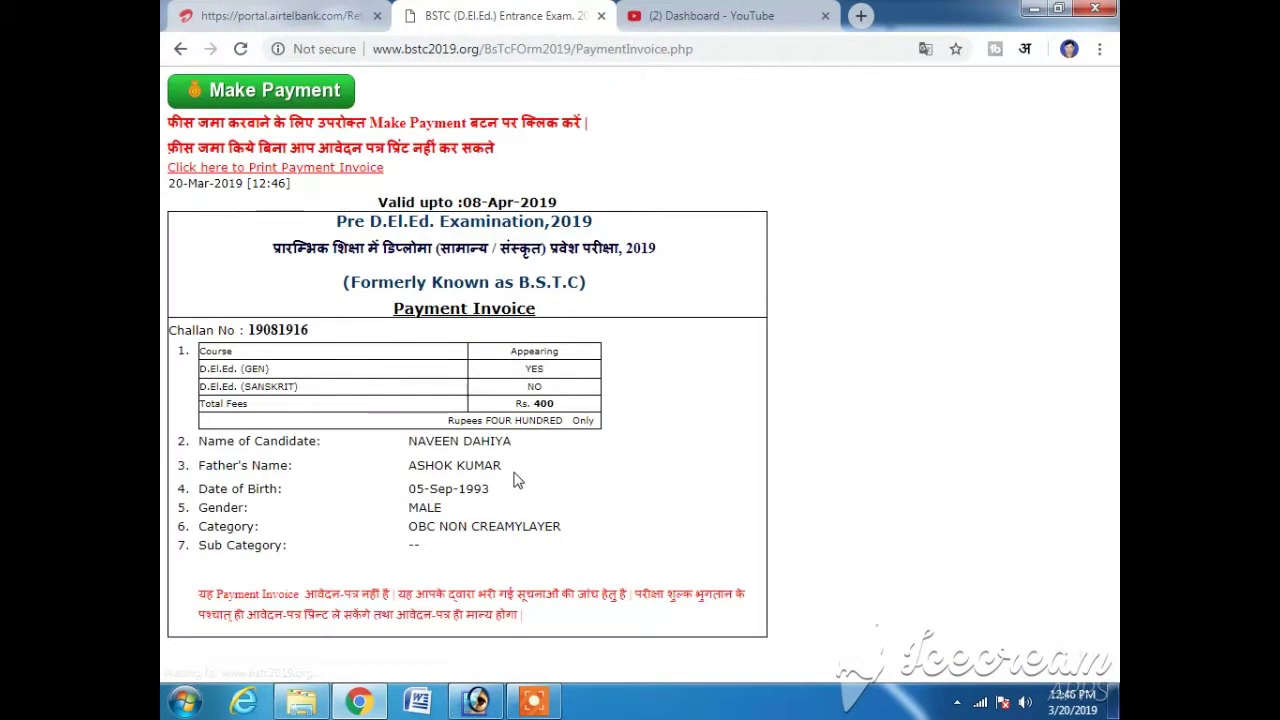
- Make the Rs. 400 payment, then open the Print Form registration page
{"action": "left_click", "coordinate": [270, 93]}
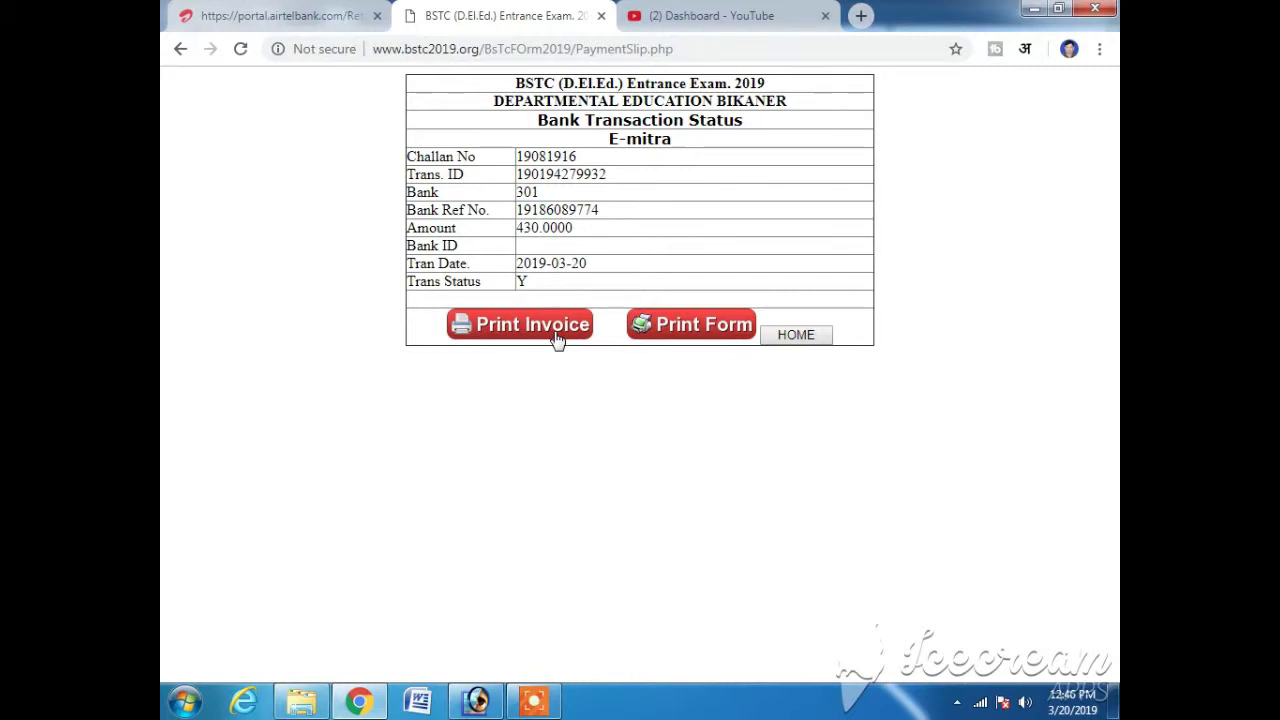
{"action": "left_click", "coordinate": [697, 337]}
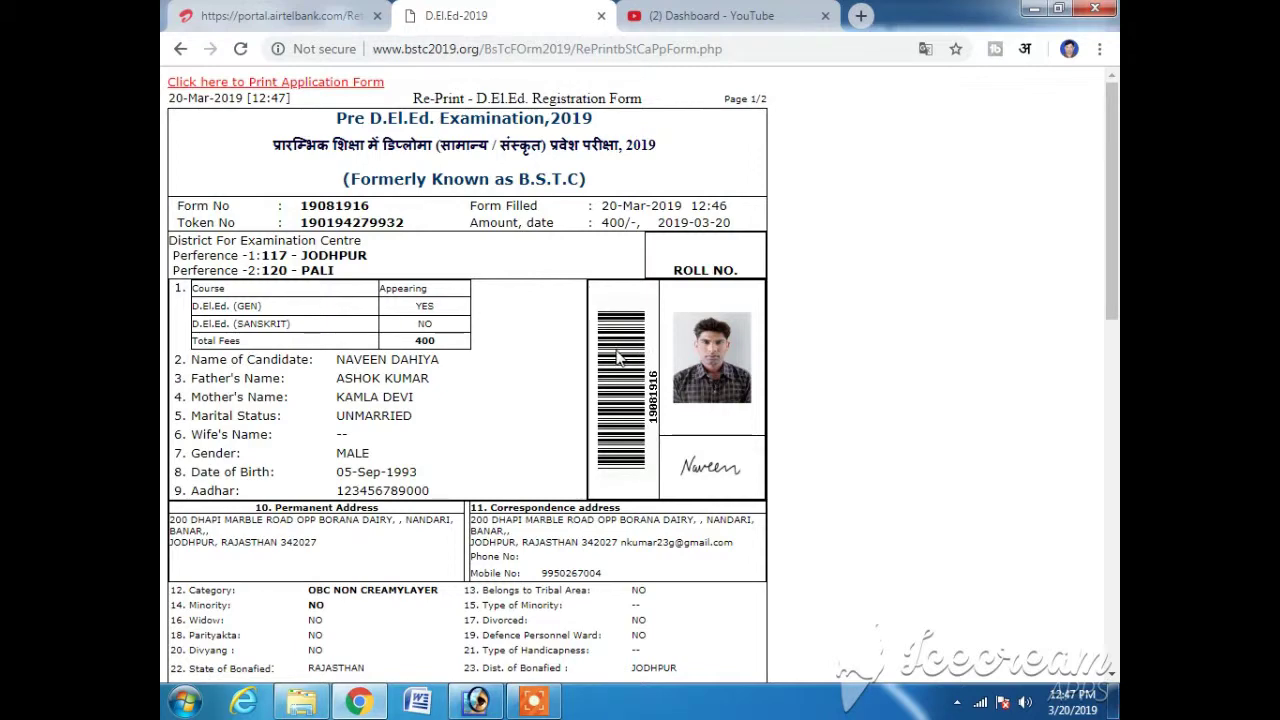
- Review the re-print registration form showing 400/- paid and open its print preview
{"action": "scroll", "coordinate": [617, 357], "scroll_direction": "down", "scroll_amount": 5}
{"action": "scroll", "coordinate": [612, 358], "scroll_direction": "up", "scroll_amount": 4}
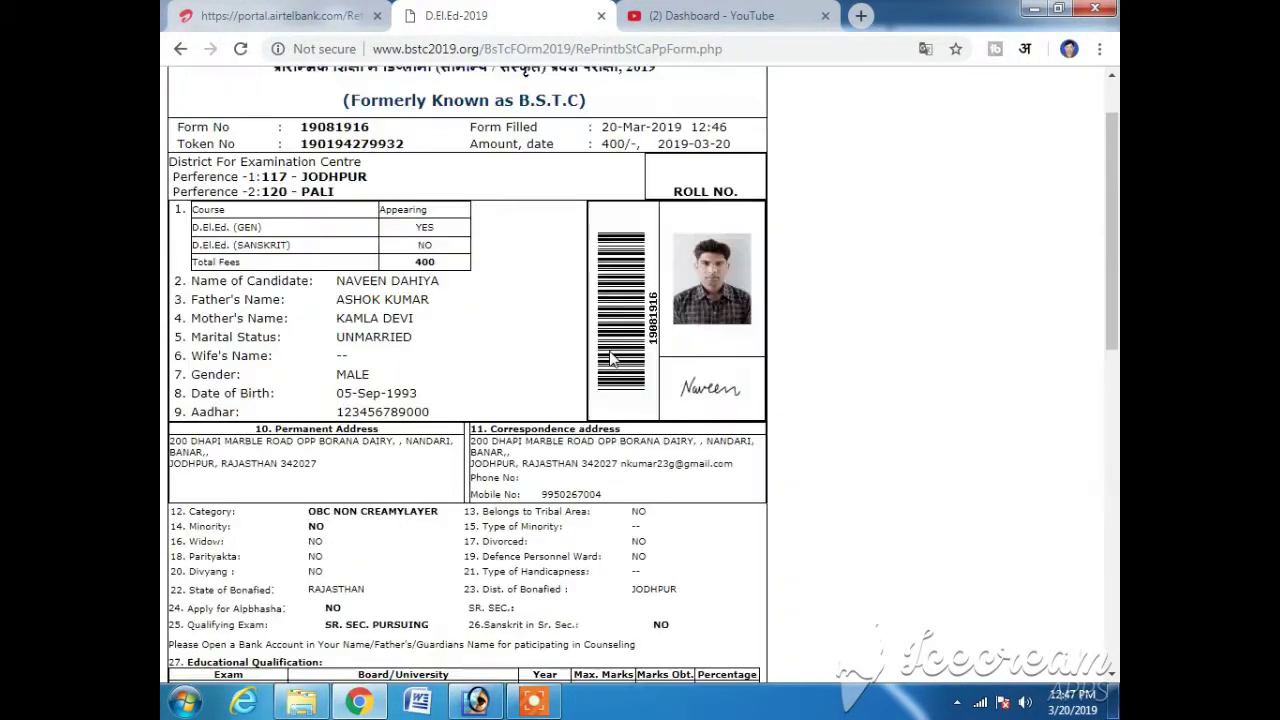
{"action": "scroll", "coordinate": [612, 358], "scroll_direction": "up", "scroll_amount": 1}
{"action": "double_click", "coordinate": [407, 340]}
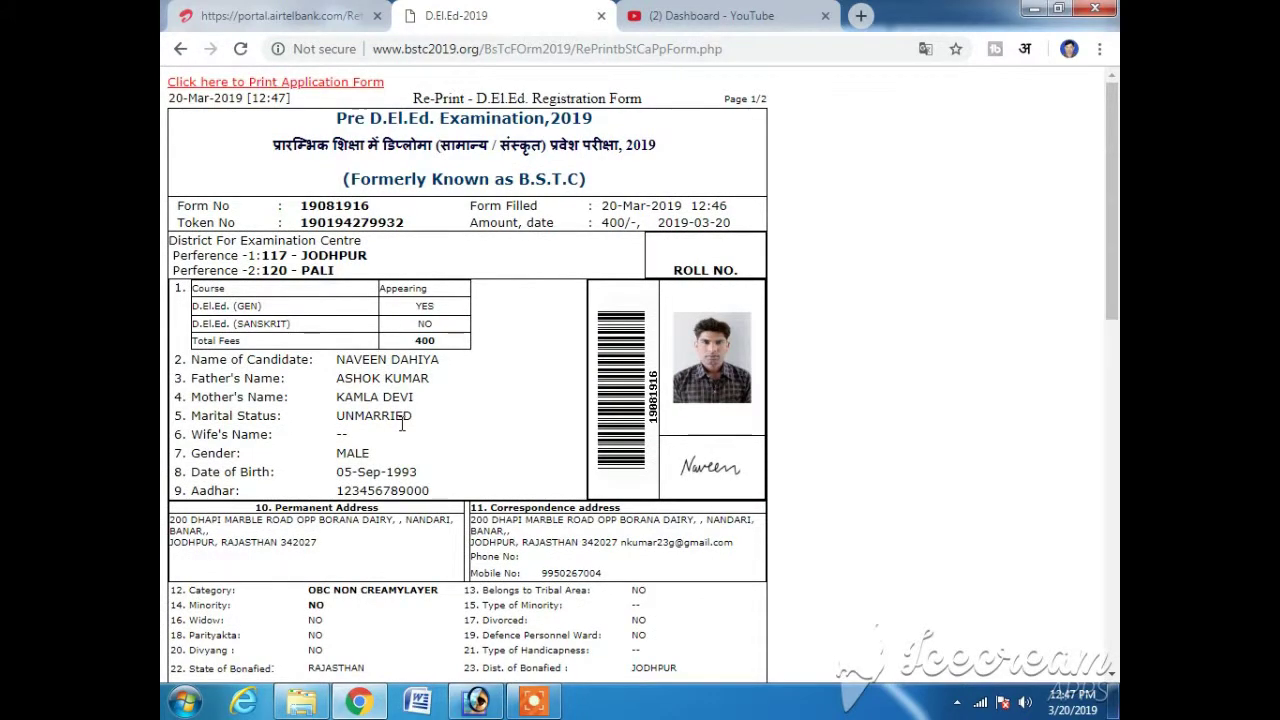
{"action": "scroll", "coordinate": [401, 424], "scroll_direction": "down", "scroll_amount": 10}
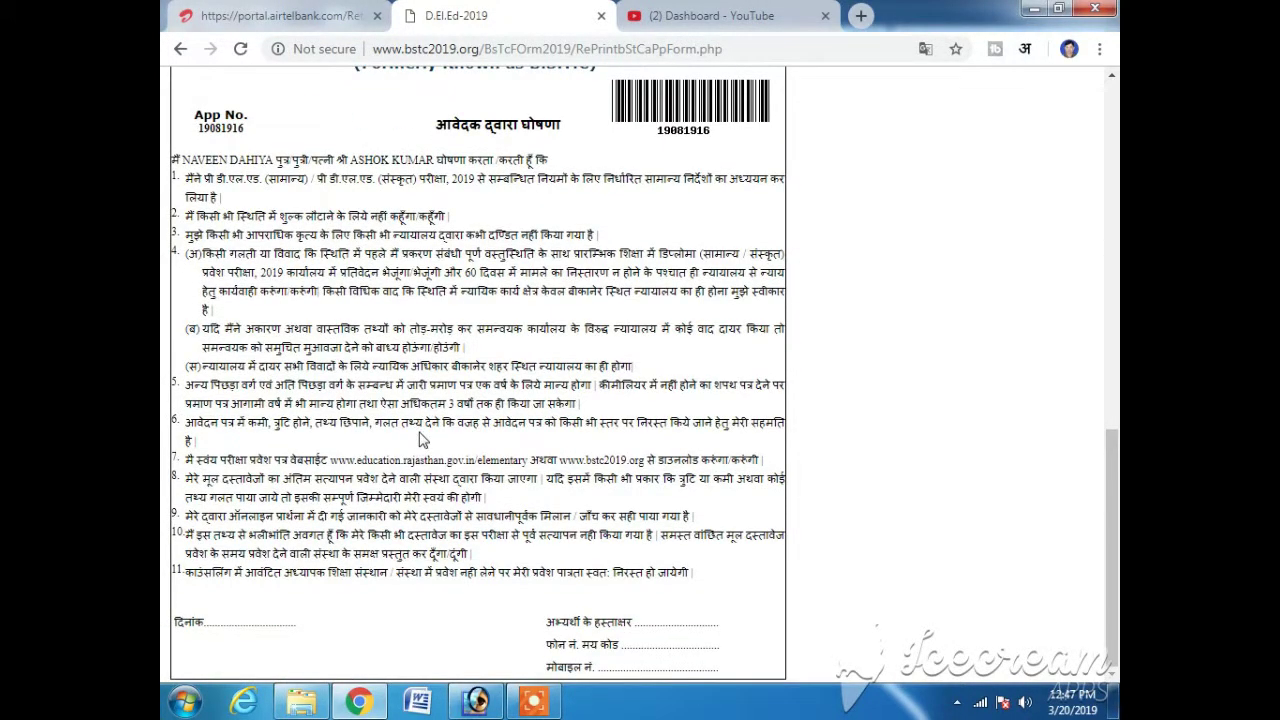
{"action": "scroll", "coordinate": [422, 440], "scroll_direction": "up", "scroll_amount": 10}
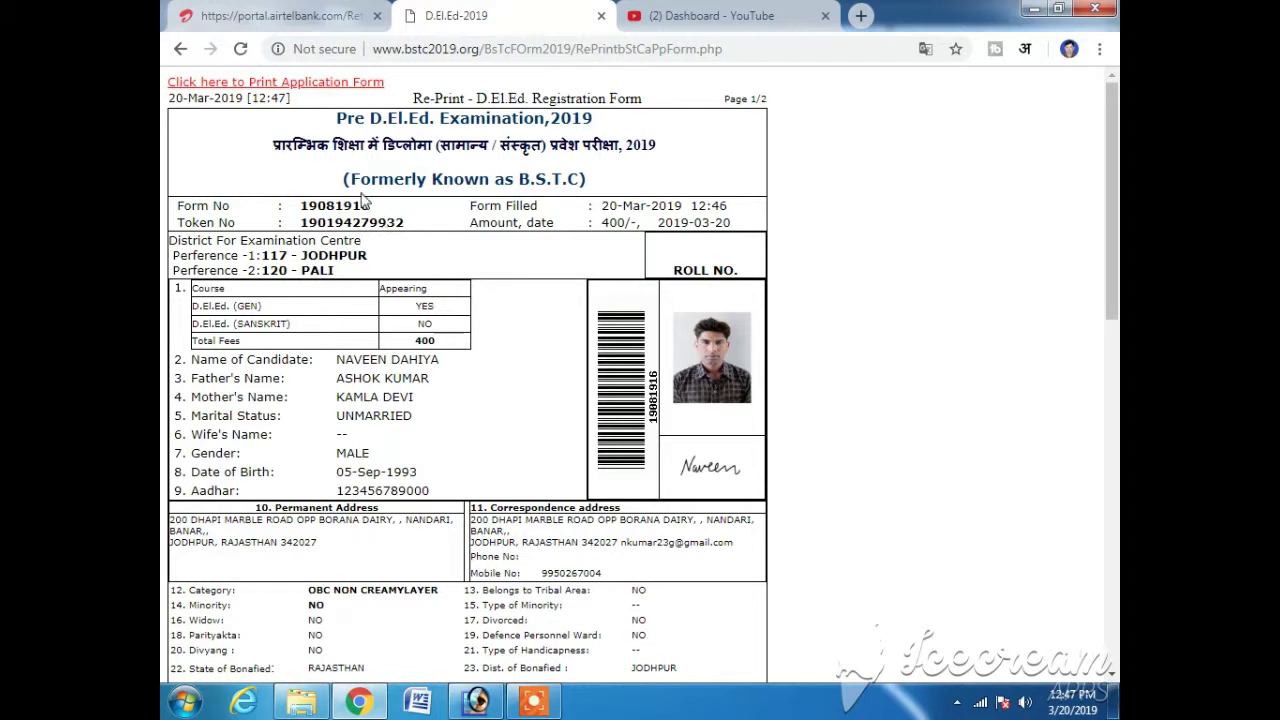
{"action": "left_click", "coordinate": [325, 104]}
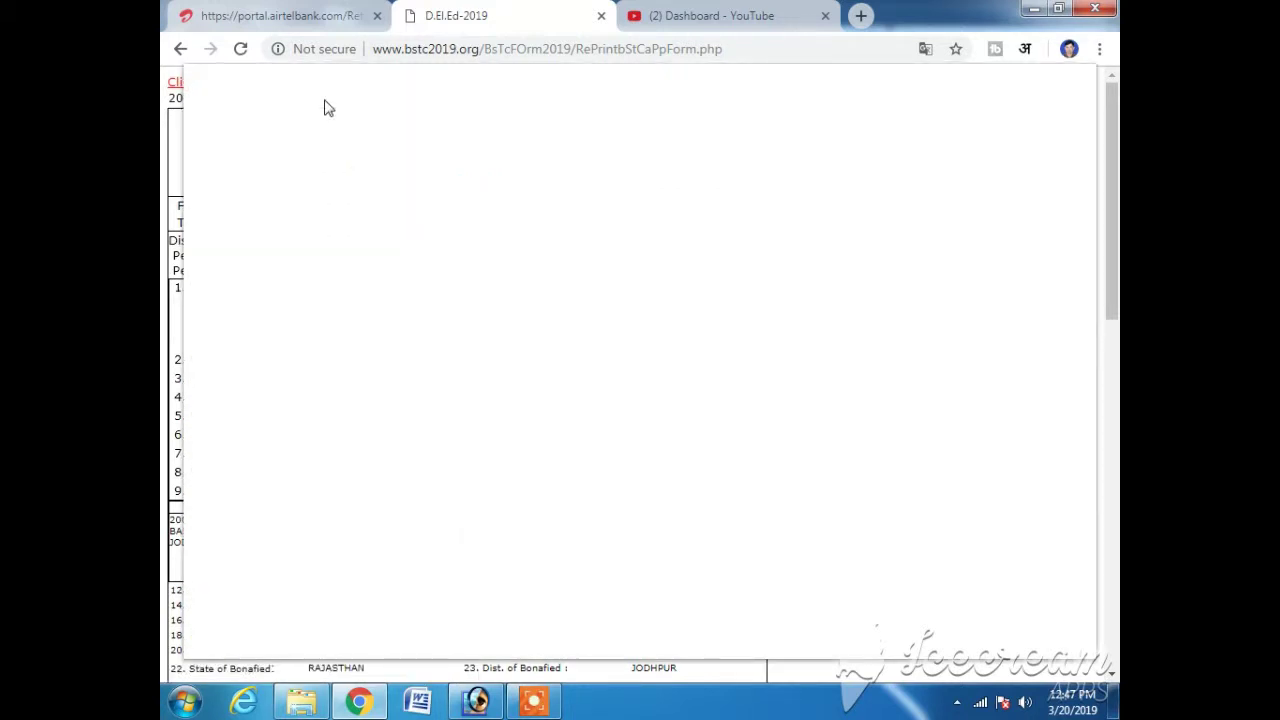